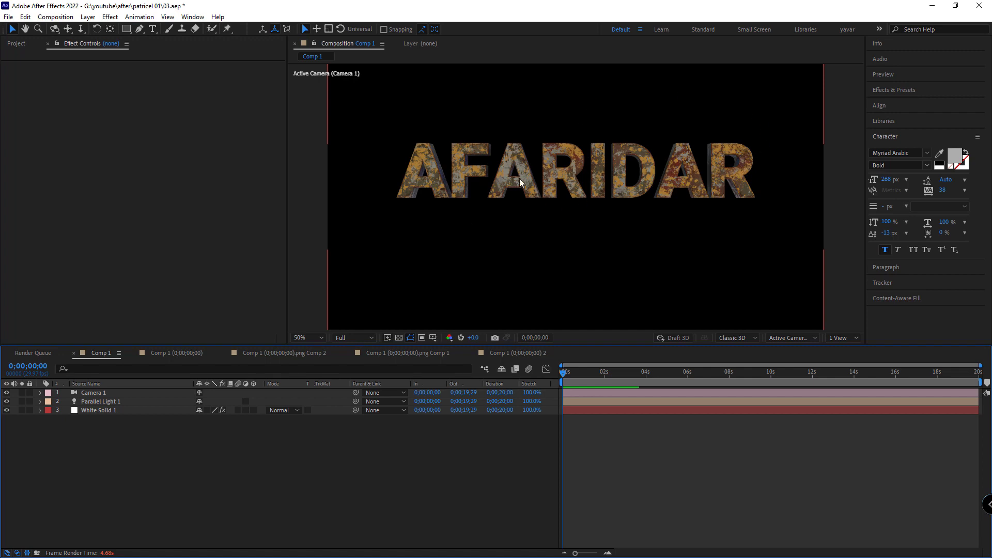
# - Toggle the transparency grid off and back on, then select White Solid 1
pyautogui.click(398, 337)
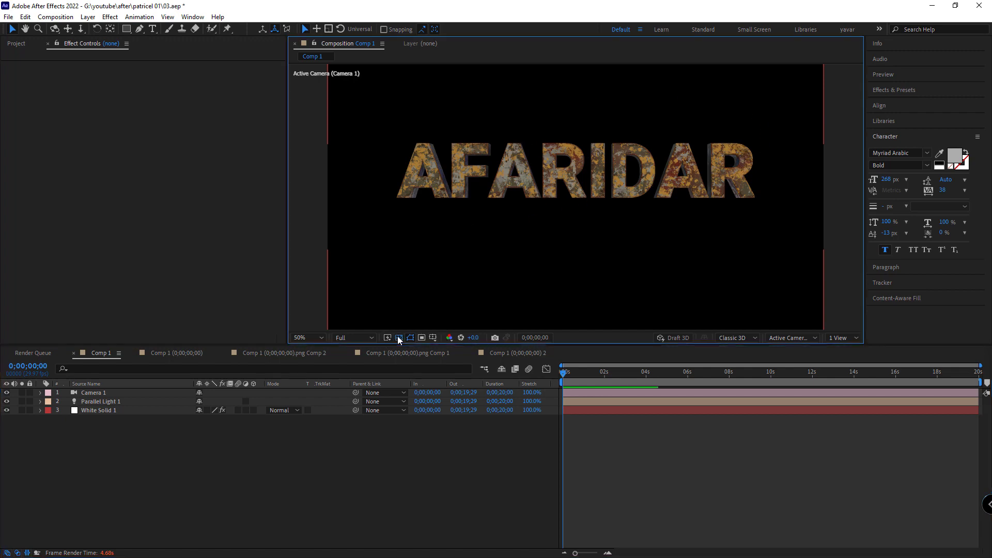
pyautogui.click(398, 337)
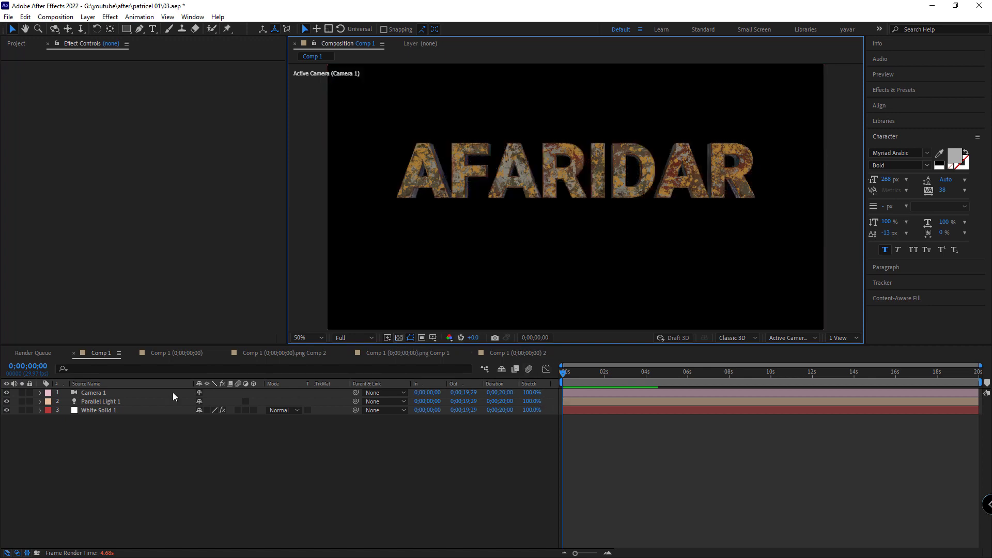
pyautogui.click(101, 410)
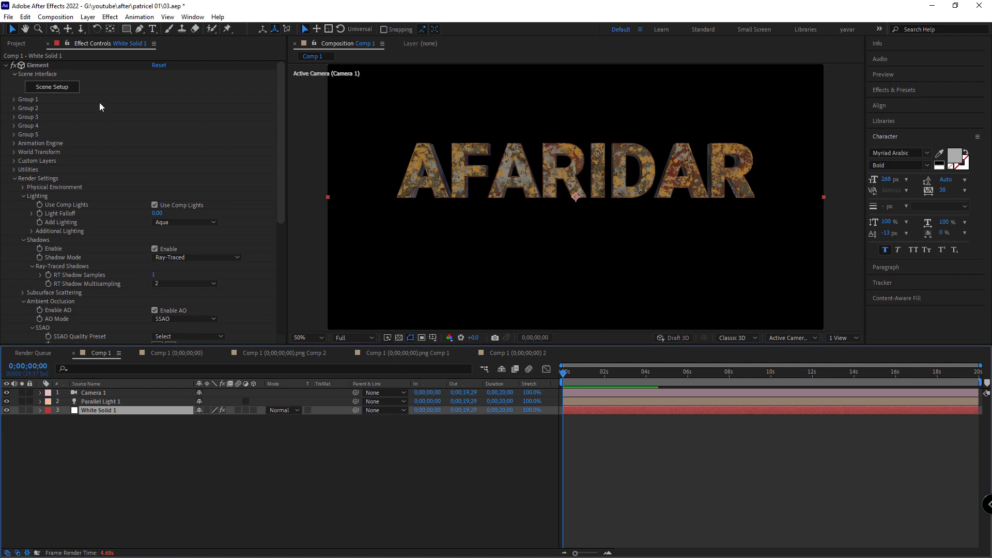
# - Orbit Camera 1 around the rusty AFARIDAR title
pyautogui.click(55, 29)
pyautogui.moveTo(521, 174); pyautogui.dragTo(566, 181)
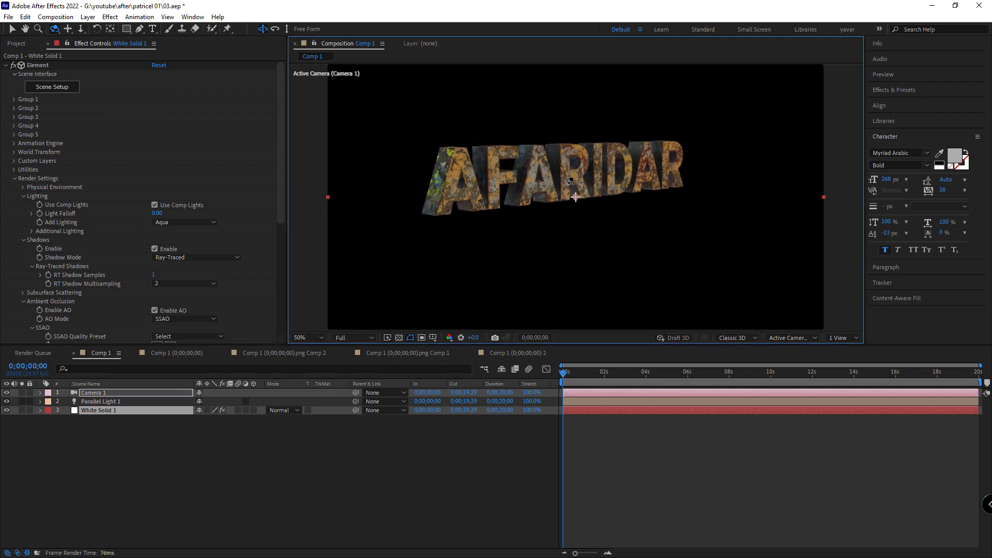
pyautogui.scroll(4, 566, 181)
pyautogui.scroll(-2, 571, 183)
pyautogui.scroll(-2, 571, 182)
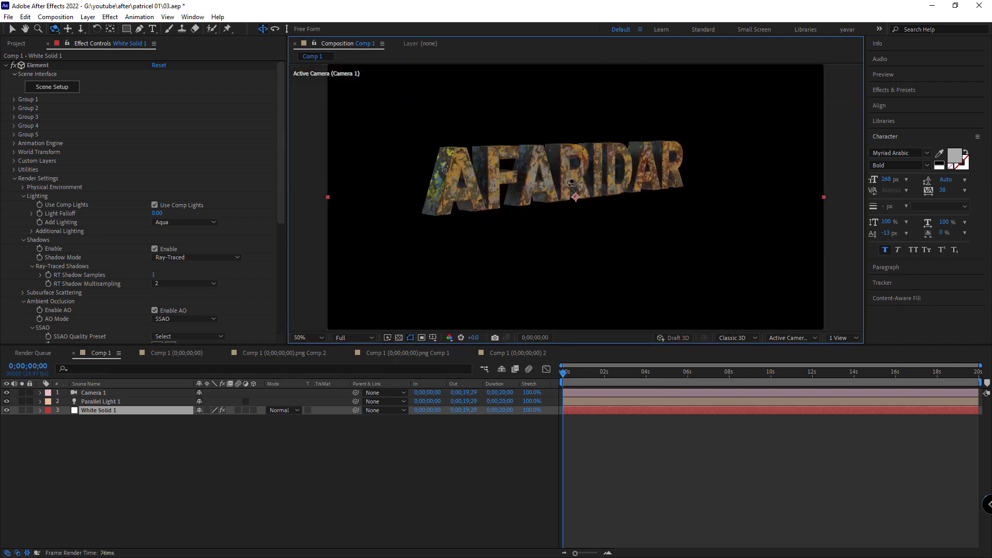
# - Dolly the camera closer, then orbit until the title faces almost straight-on
pyautogui.click(82, 29)
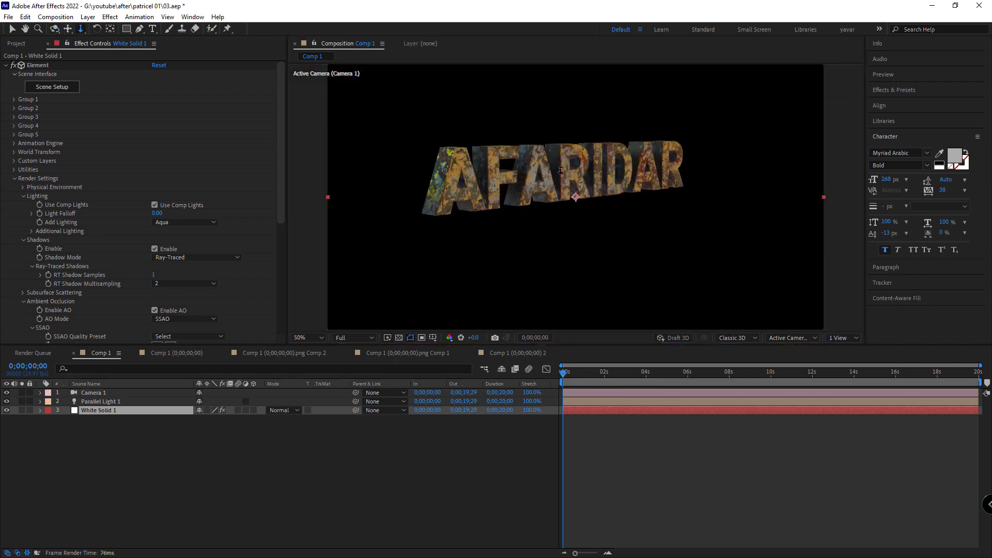
pyautogui.moveTo(572, 197)
pyautogui.mouseDown()
pyautogui.moveTo(587, 57)
pyautogui.moveTo(589, 145)
pyautogui.mouseUp()
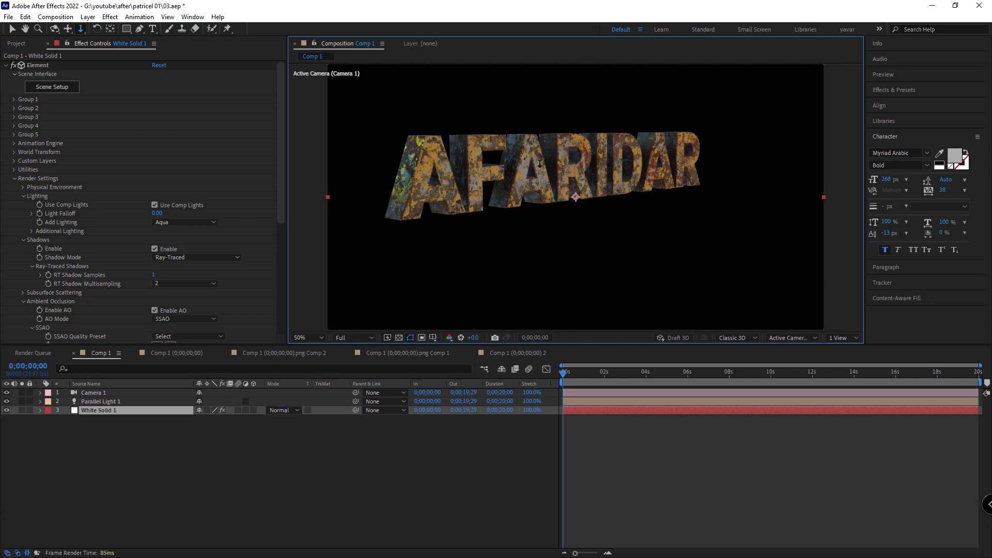
pyautogui.click(54, 29)
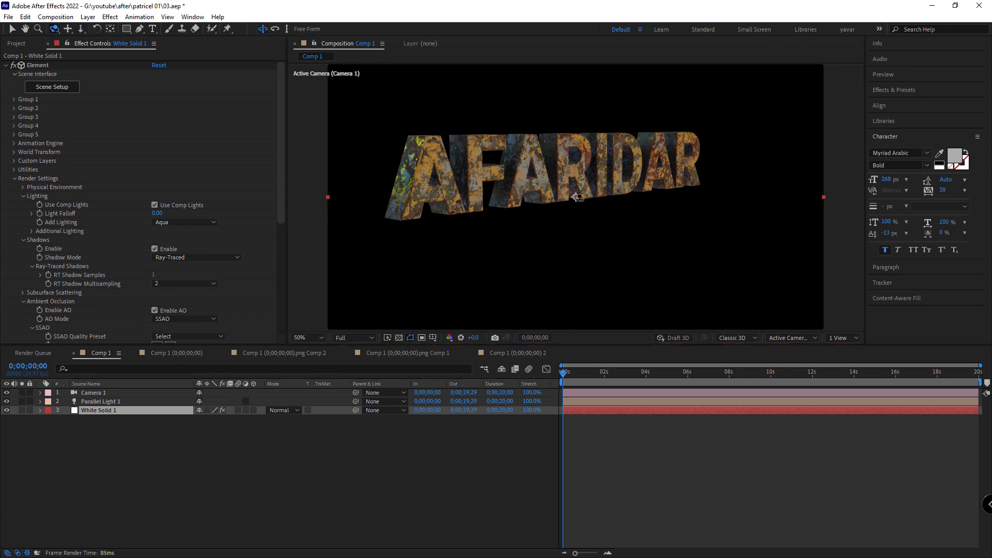
pyautogui.moveTo(577, 197); pyautogui.dragTo(500, 203)
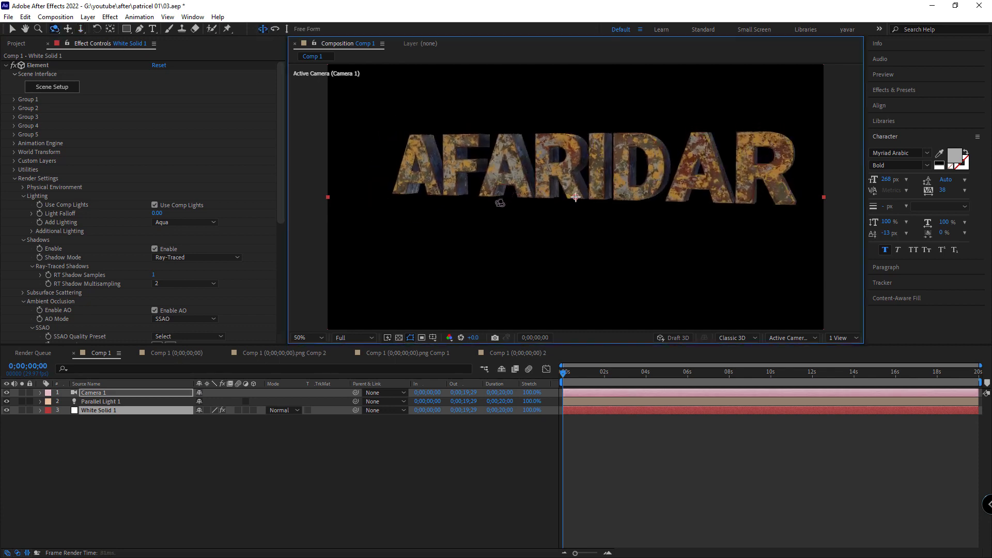
# - Queue Comp 1's current frame via Composition > Save Frame As > File
pyautogui.click(25, 17)
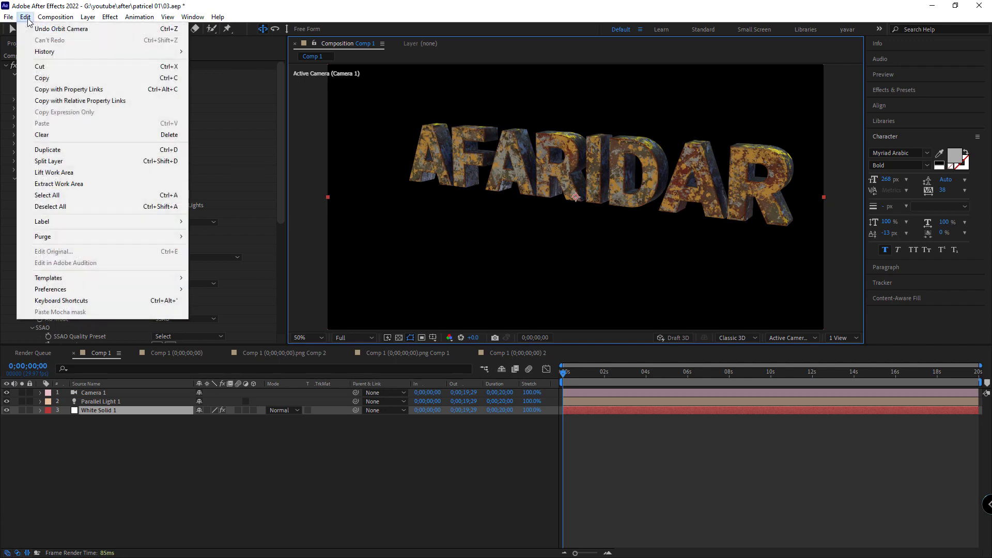
pyautogui.moveTo(123, 182)
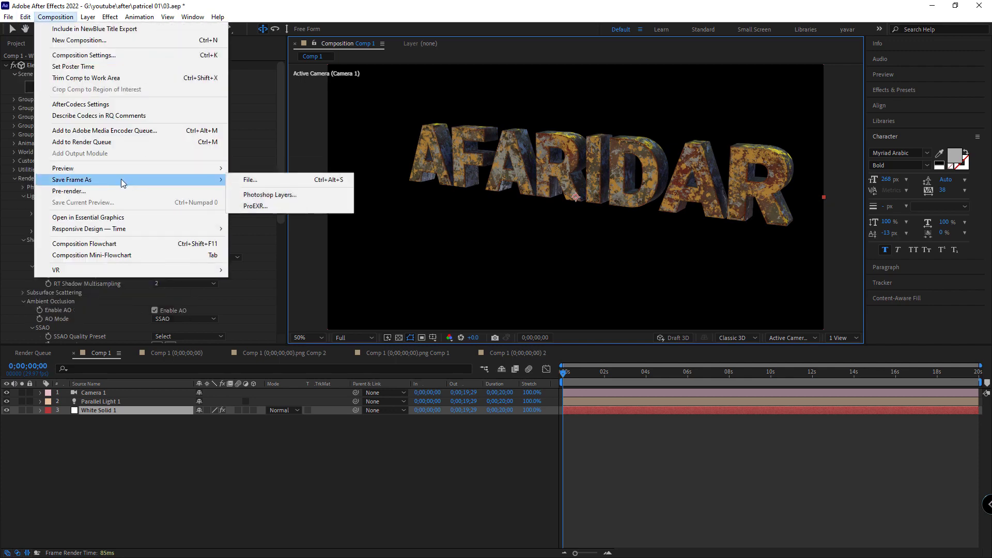
pyautogui.click(260, 182)
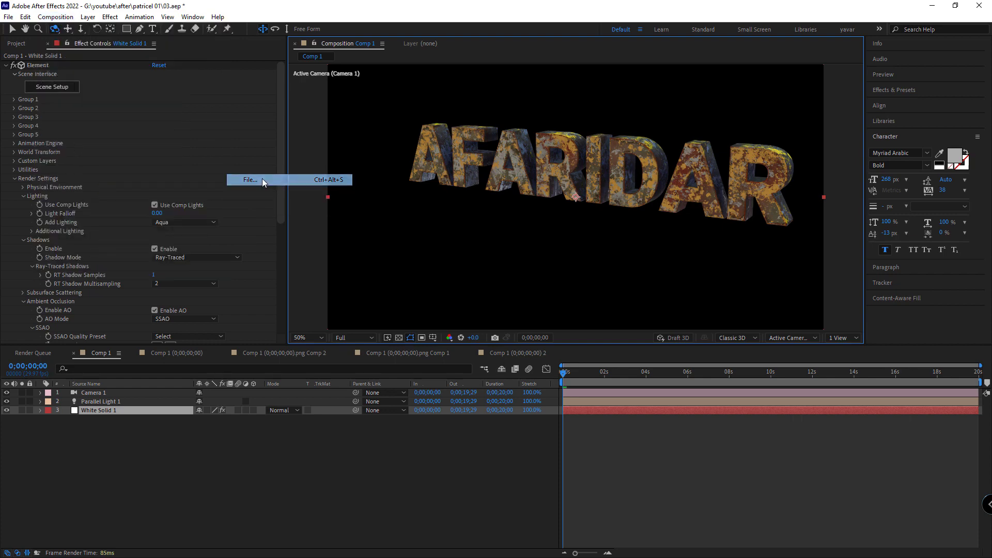
# - Try JPEG Sequence in the output module, then cancel to keep Photoshop output
pyautogui.click(88, 468)
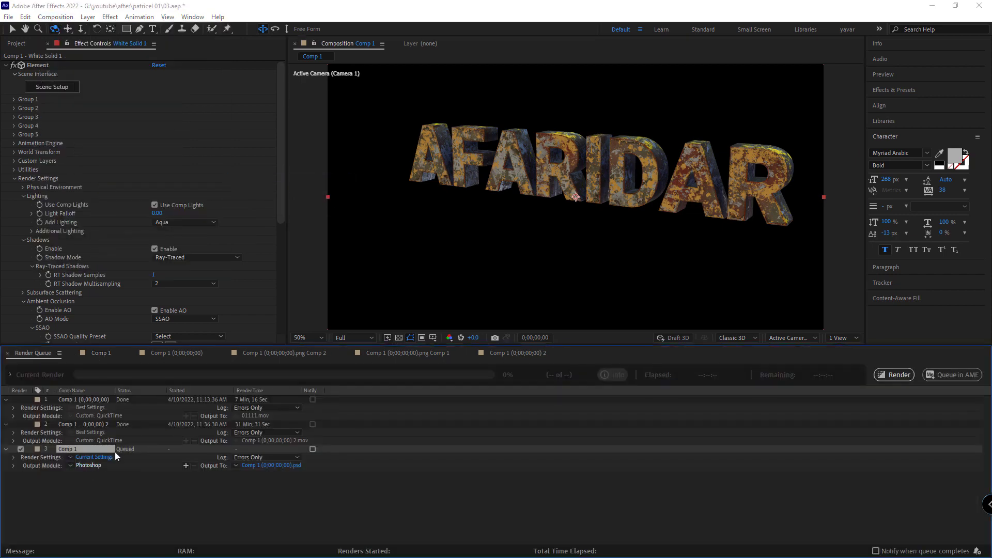
pyautogui.click(449, 144)
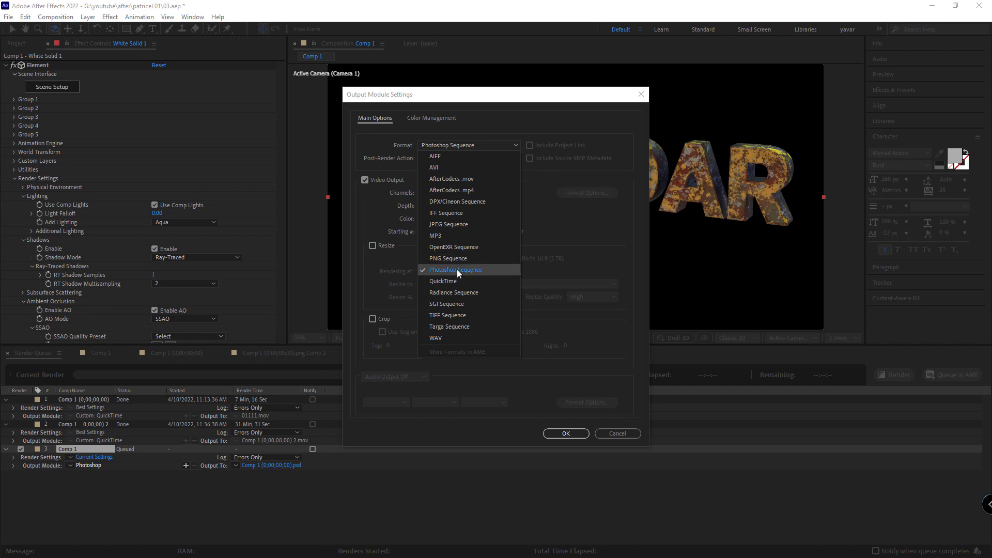
pyautogui.click(466, 225)
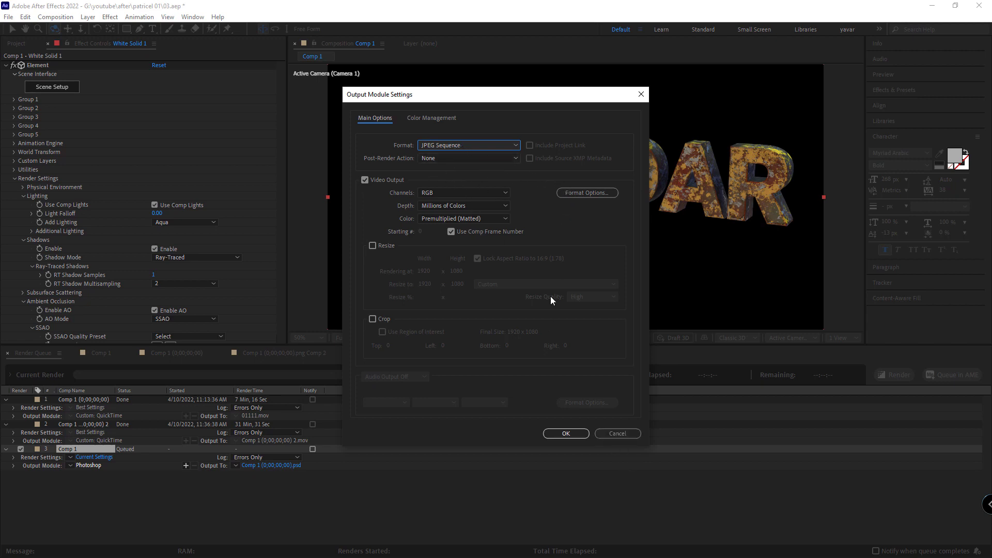
pyautogui.click(615, 434)
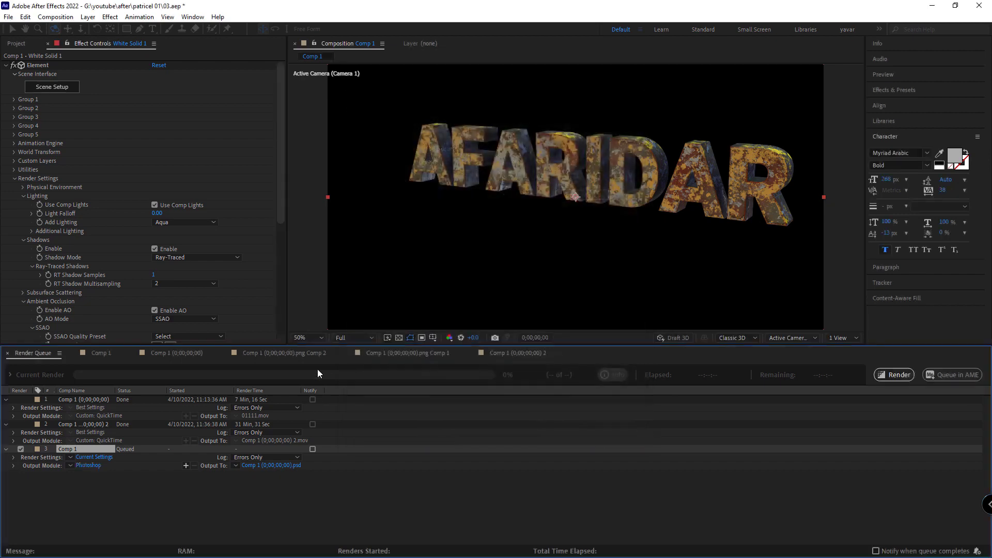
# - Create a new 1920×1080 composition named Comp 2
pyautogui.click(161, 353)
pyautogui.hotkey('ctrl', 'n')
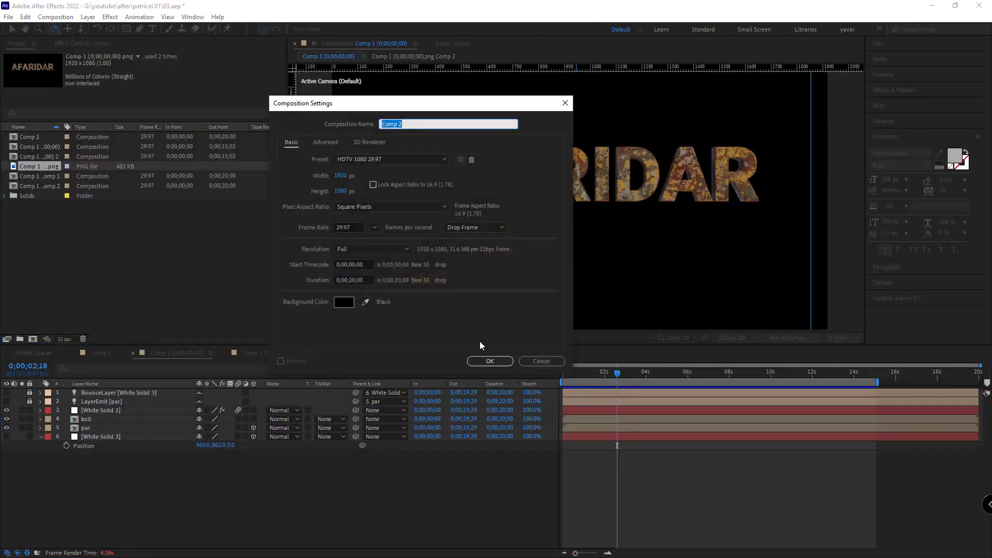
pyautogui.click(494, 362)
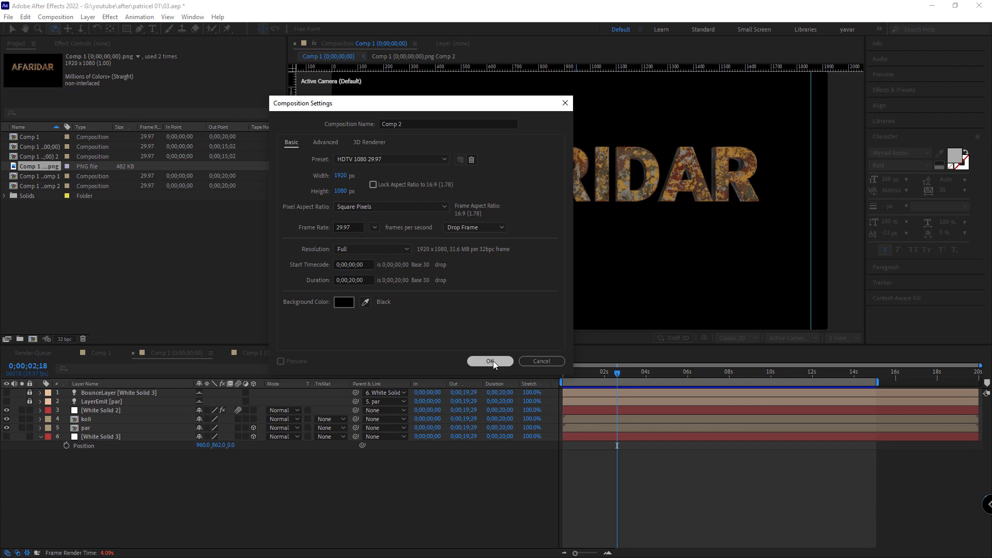
pyautogui.click(493, 360)
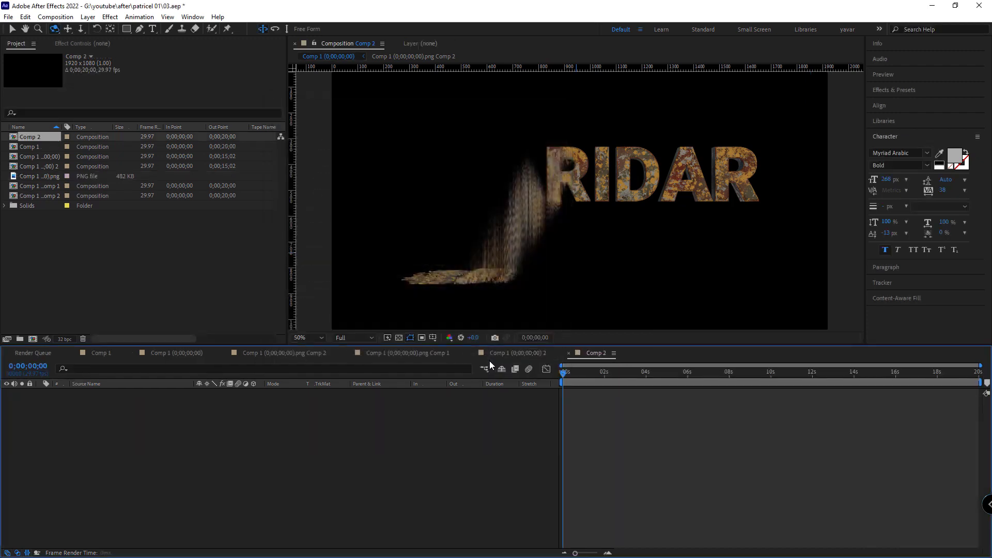
# - Add the Comp 1 (0;00;00;00).png still to Comp 2 and view it at 0;00;01;14
pyautogui.click(45, 176)
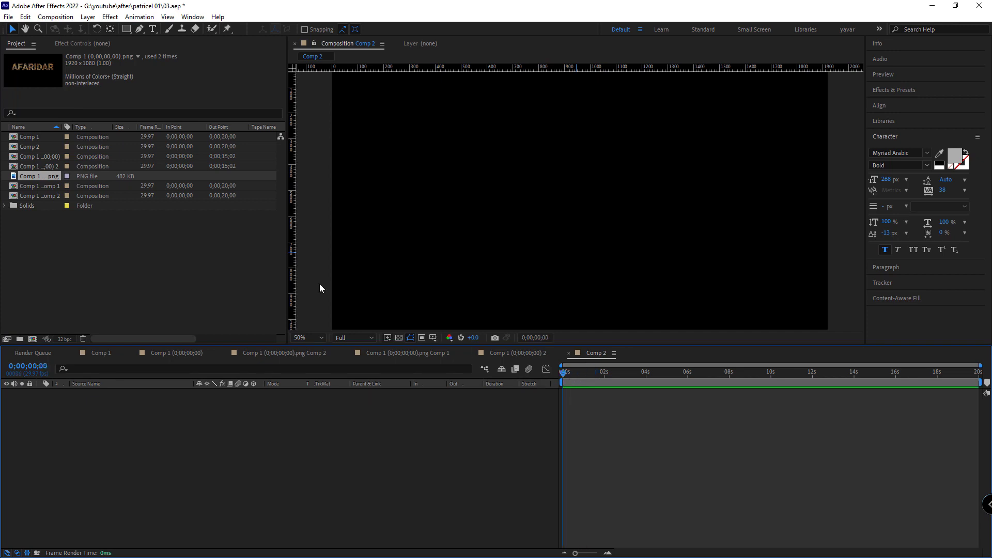
pyautogui.moveTo(36, 177)
pyautogui.mouseDown()
pyautogui.moveTo(52, 400)
pyautogui.moveTo(178, 393)
pyautogui.mouseUp()
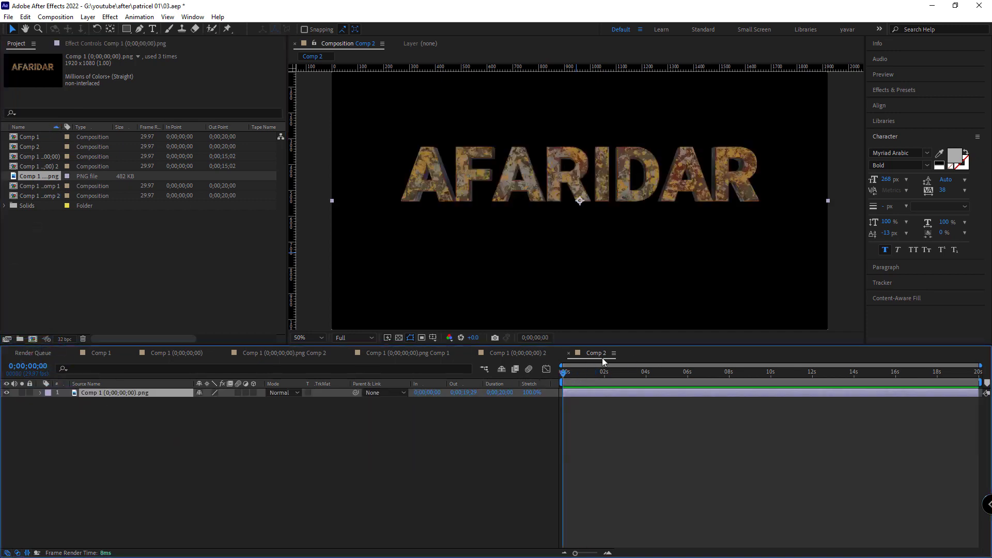
pyautogui.moveTo(602, 373); pyautogui.dragTo(594, 382)
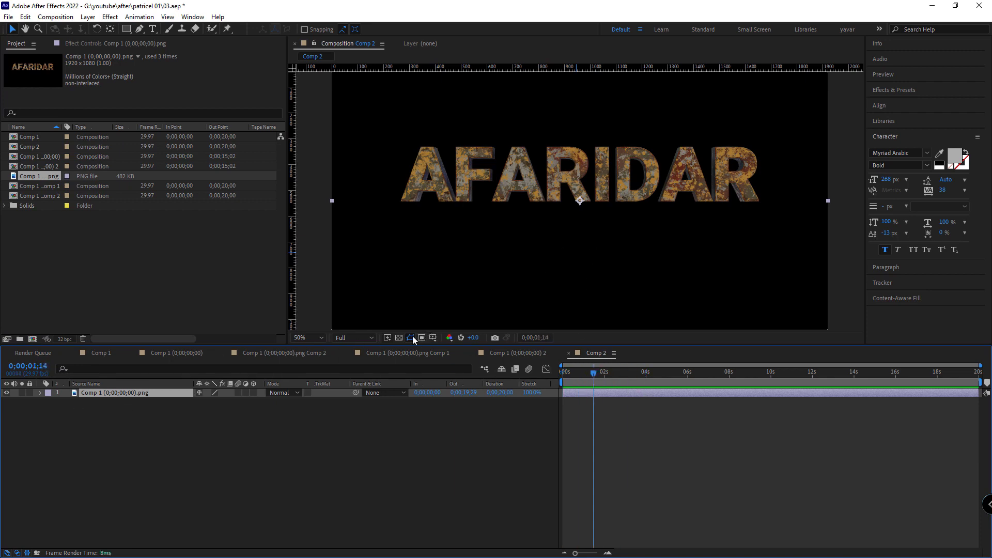
pyautogui.click(398, 338)
pyautogui.click(398, 337)
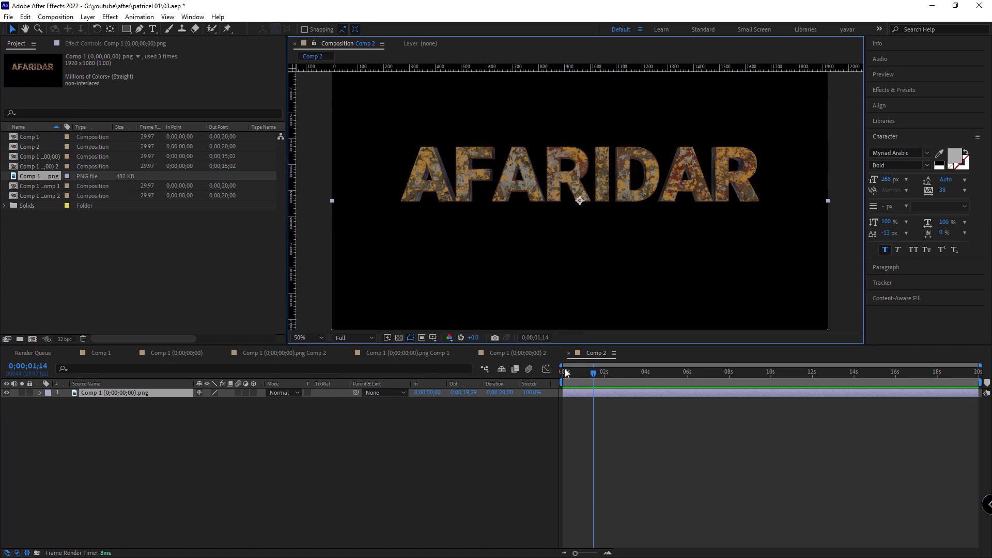
# - Reselect the PNG layer and pick the Rectangle mask tool
pyautogui.click(583, 408)
pyautogui.click(586, 393)
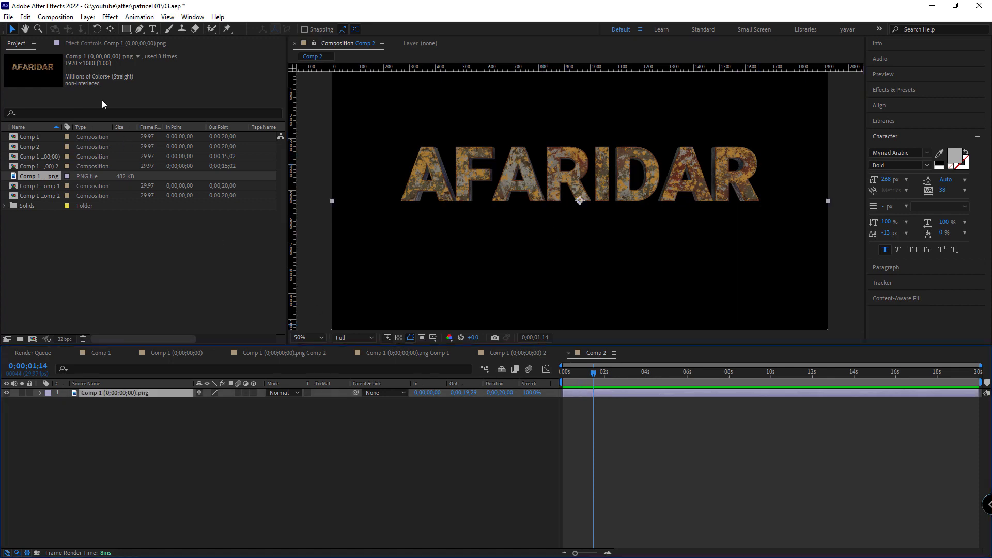
pyautogui.click(126, 29)
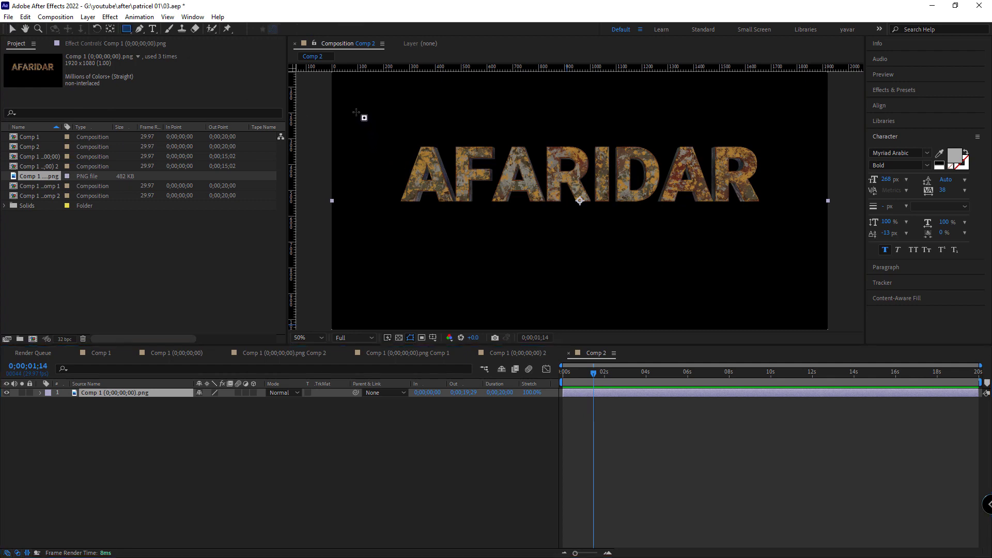
# - Draw a narrow rectangular mask over the title's left side and keyframe its Mask Path
pyautogui.moveTo(345, 99); pyautogui.dragTo(388, 257)
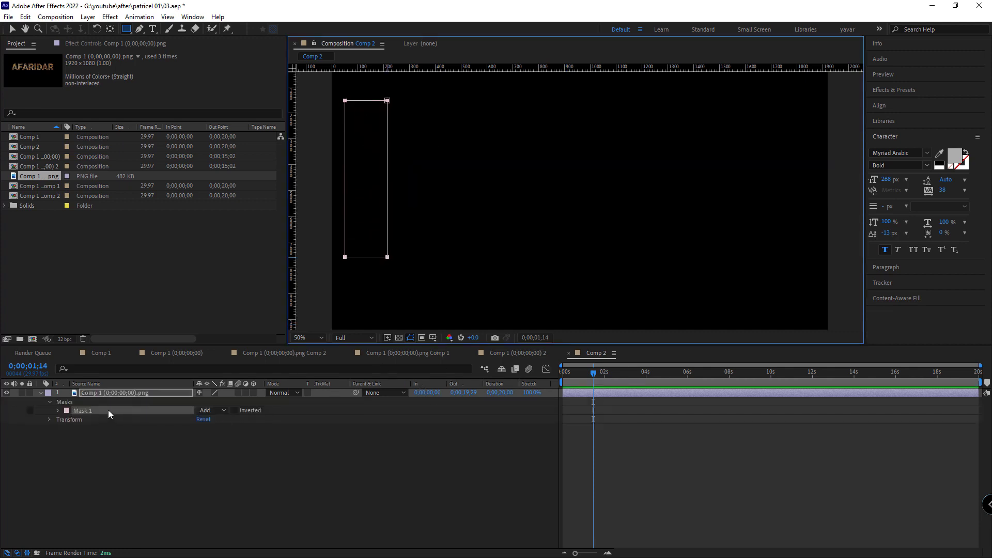
pyautogui.moveTo(292, 255); pyautogui.dragTo(801, 243)
pyautogui.click(57, 410)
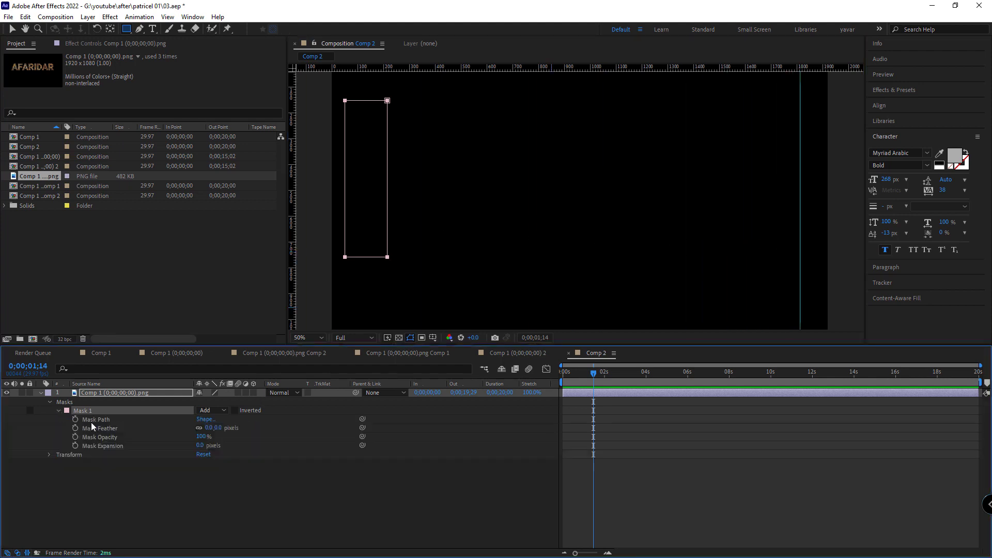
pyautogui.click(75, 418)
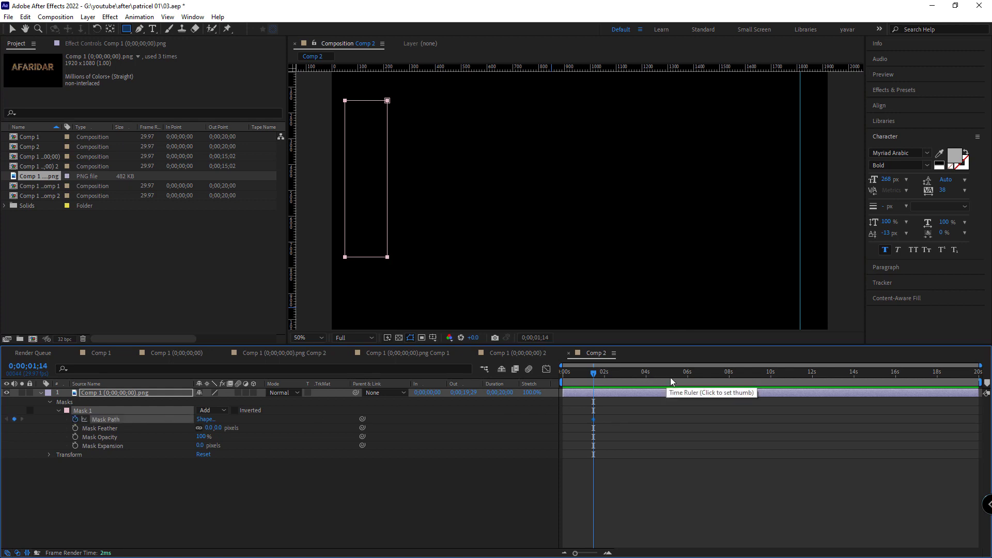
# - At 0;00;08;06, move the mask over the title's last letter and scrub to preview
pyautogui.click(688, 376)
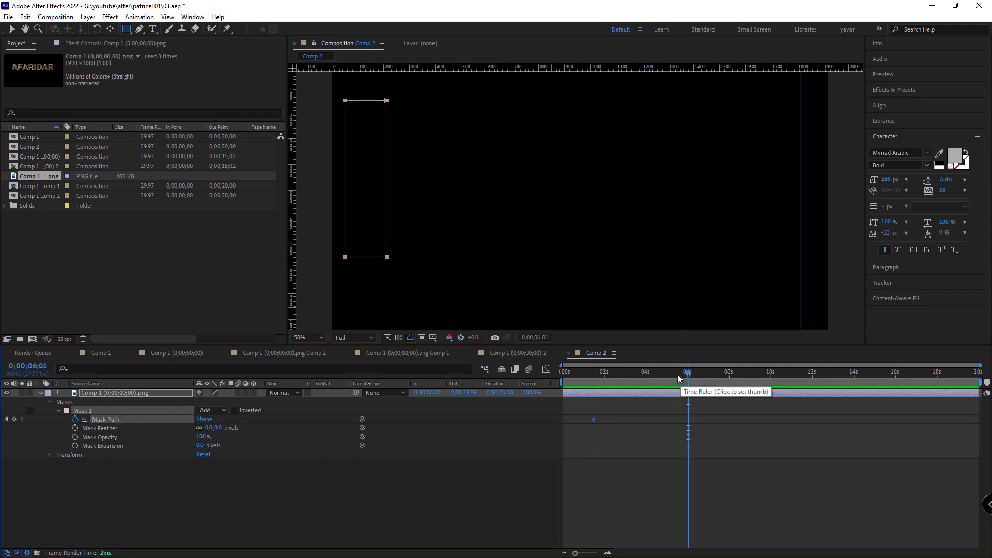
pyautogui.click(734, 374)
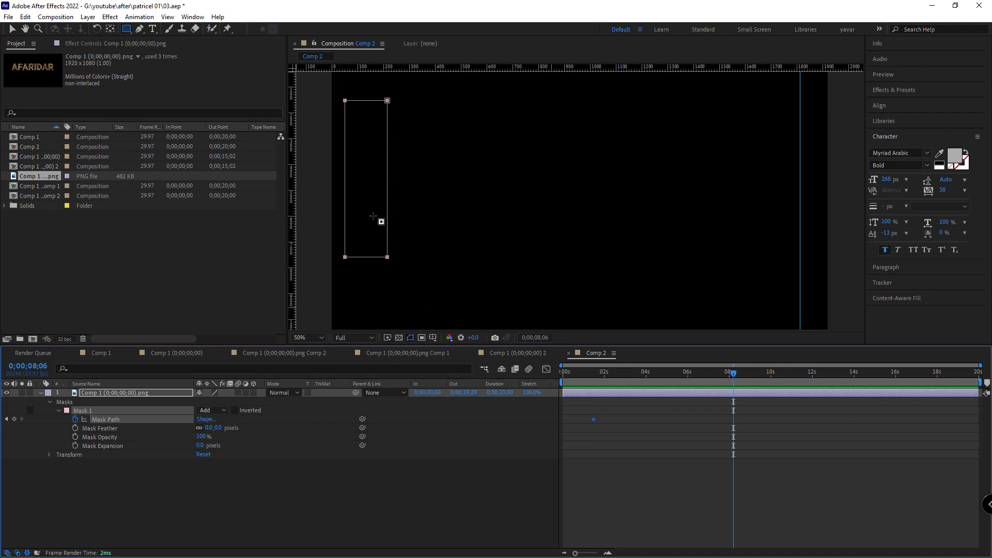
pyautogui.click(116, 423)
pyautogui.hotkey('ctrl', 't')
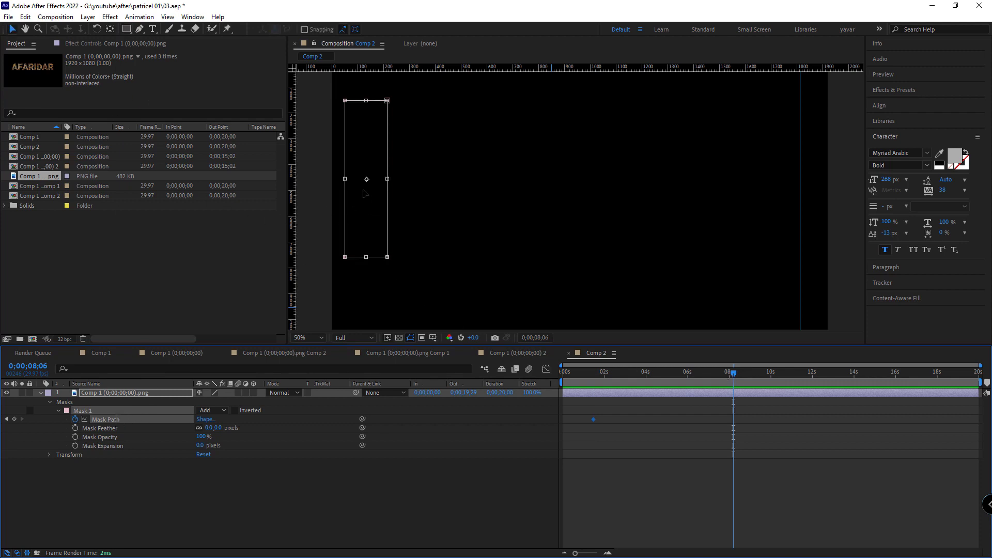
pyautogui.moveTo(364, 194); pyautogui.dragTo(820, 198)
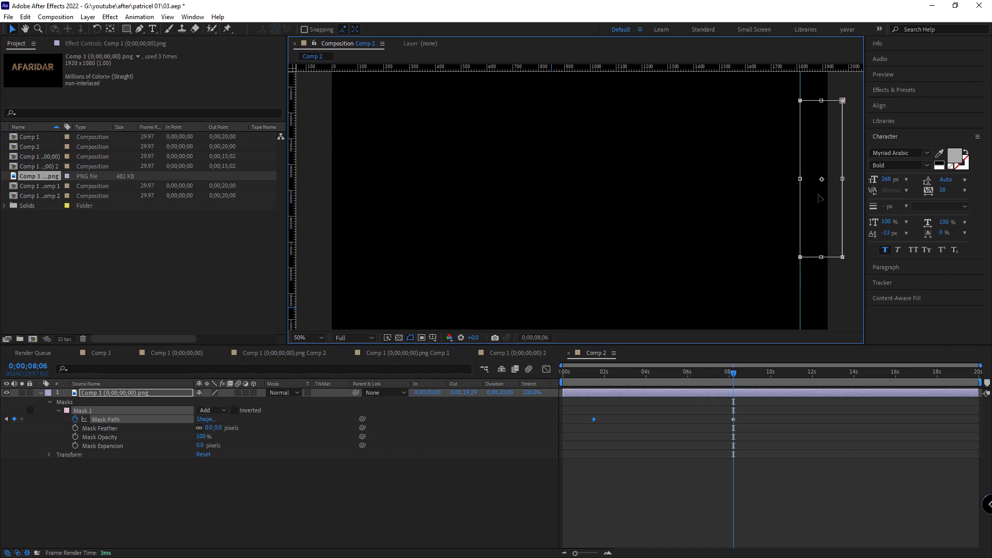
pyautogui.moveTo(819, 198); pyautogui.dragTo(777, 198)
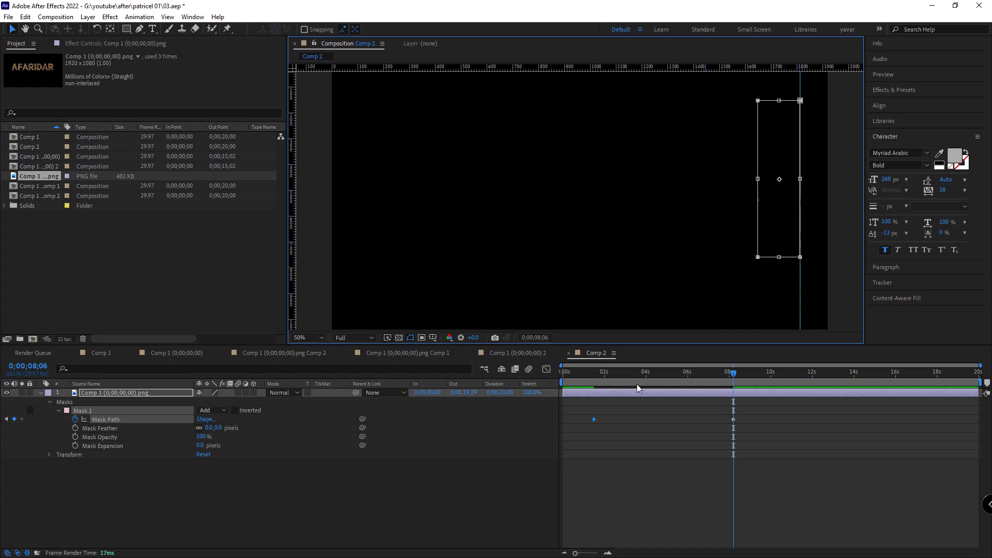
pyautogui.moveTo(640, 383)
pyautogui.mouseDown()
pyautogui.moveTo(650, 386)
pyautogui.moveTo(609, 384)
pyautogui.mouseUp()
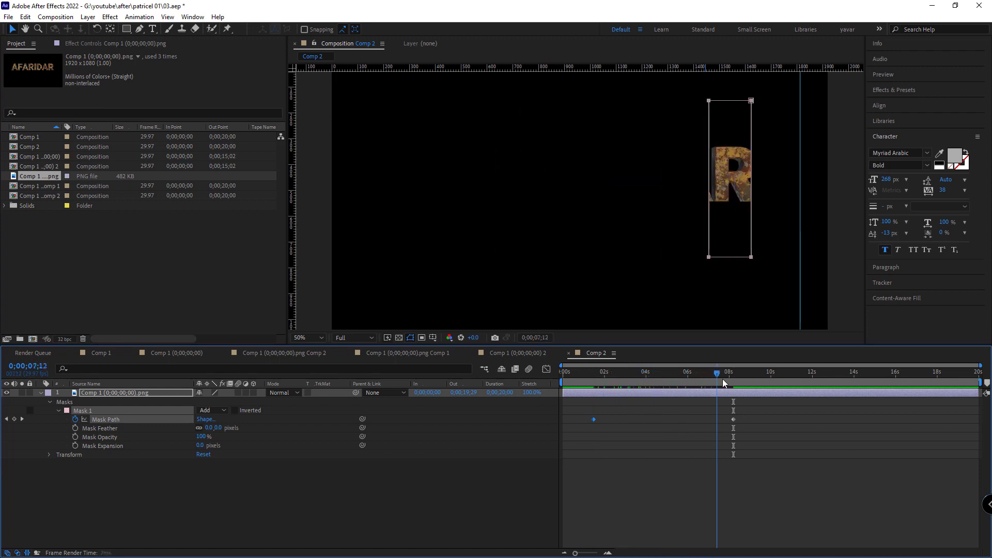
pyautogui.click(582, 463)
# - Duplicate the masked PNG layer and delete the copy's 8-second Mask Path keyframe
pyautogui.click(586, 393)
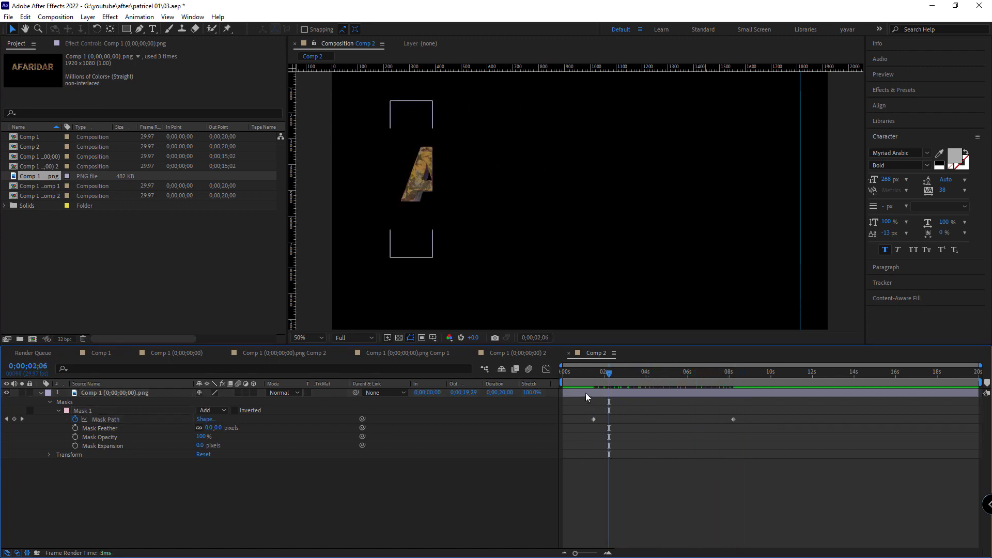
pyautogui.hotkey('ctrl', 'd')
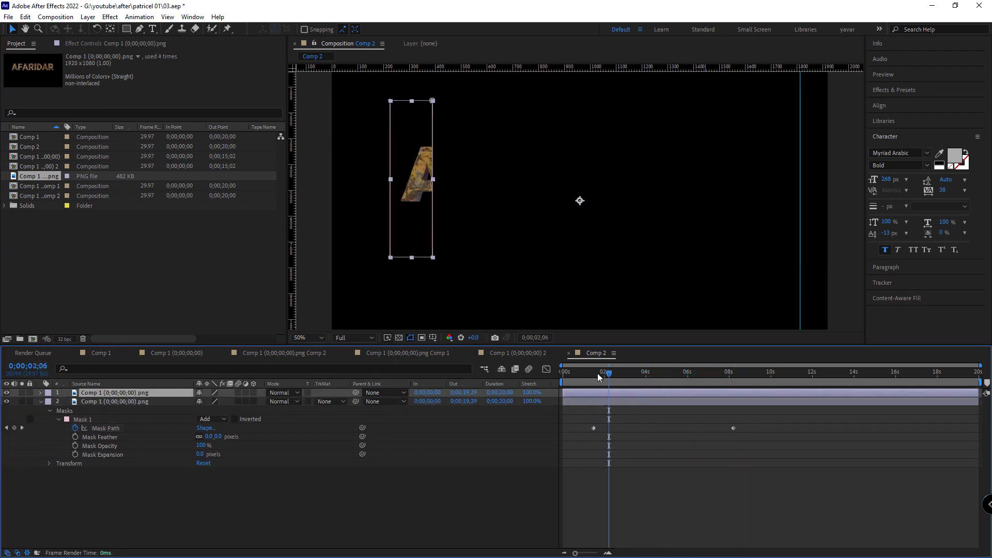
pyautogui.moveTo(597, 373); pyautogui.dragTo(589, 373)
pyautogui.click(597, 395)
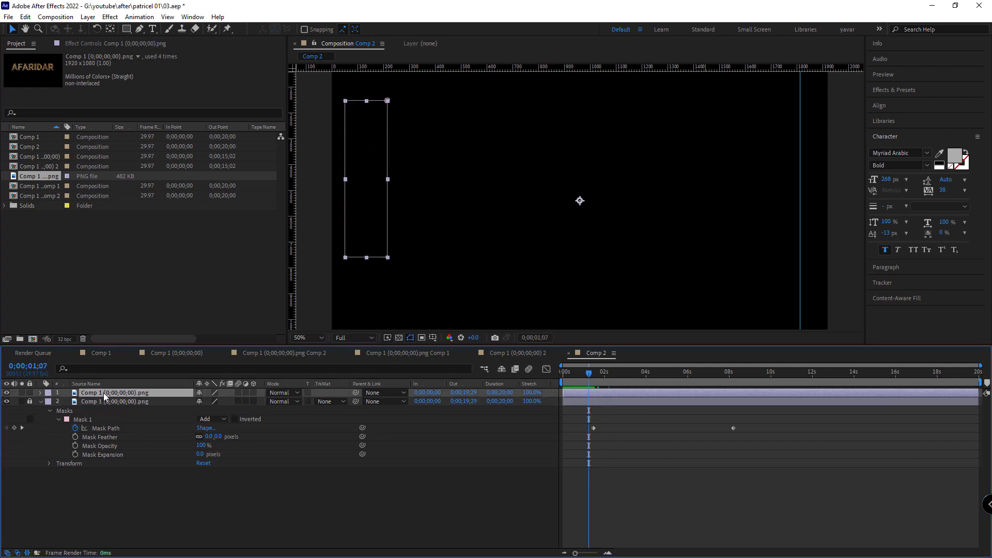
pyautogui.press('u')
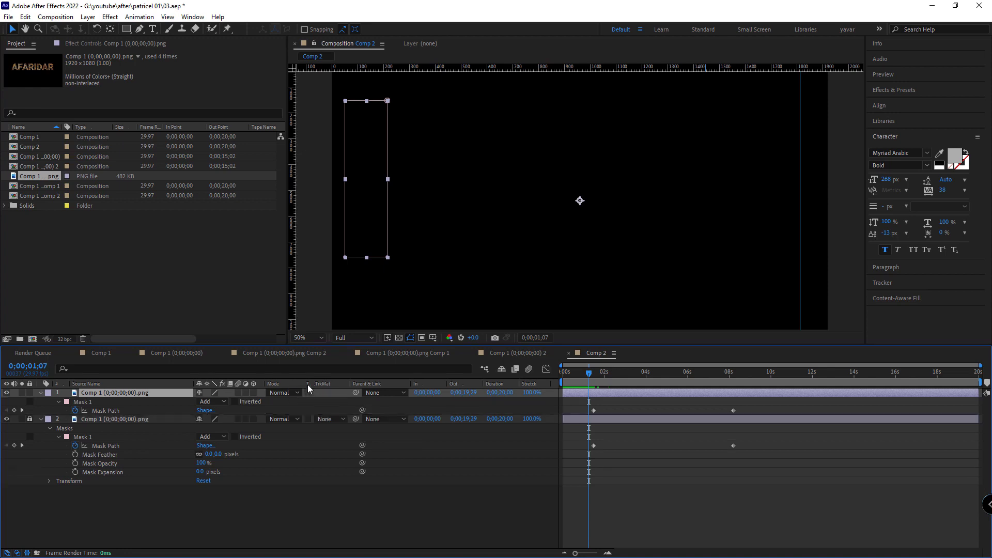
pyautogui.click(734, 411)
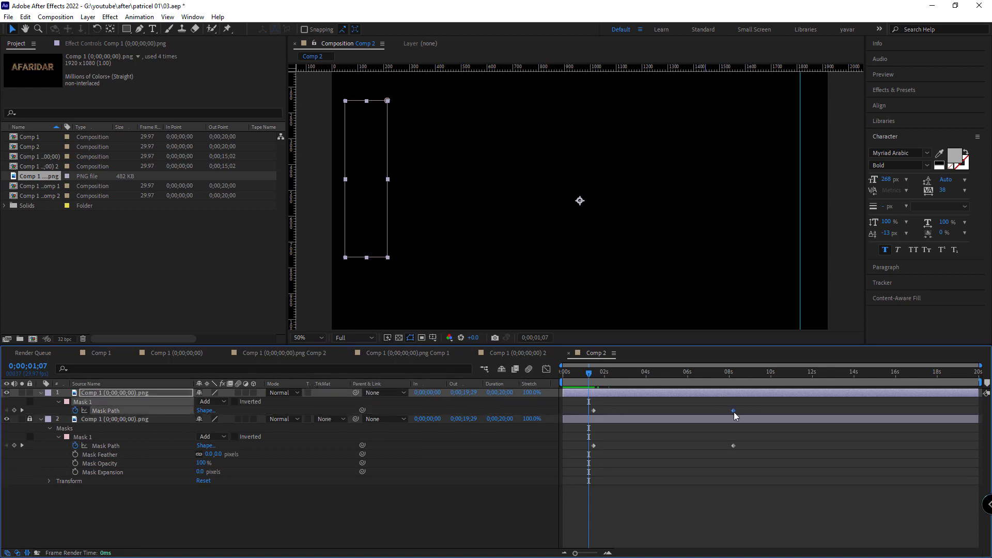
pyautogui.press('Delete')
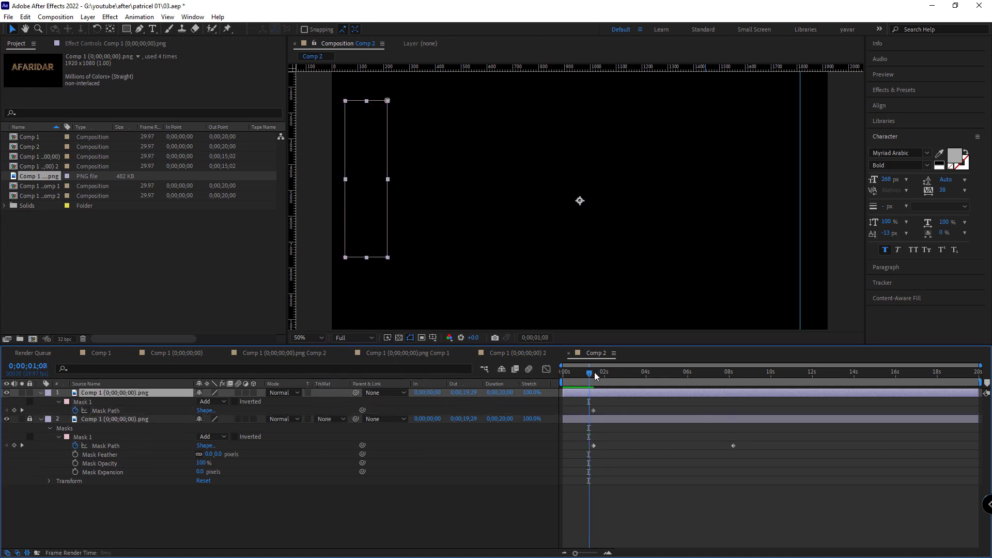
# - At 8 seconds, shift the copy's right mask points until the mask covers all of AFARIDAR
pyautogui.moveTo(593, 370); pyautogui.dragTo(727, 380)
pyautogui.click(734, 380)
pyautogui.click(387, 100)
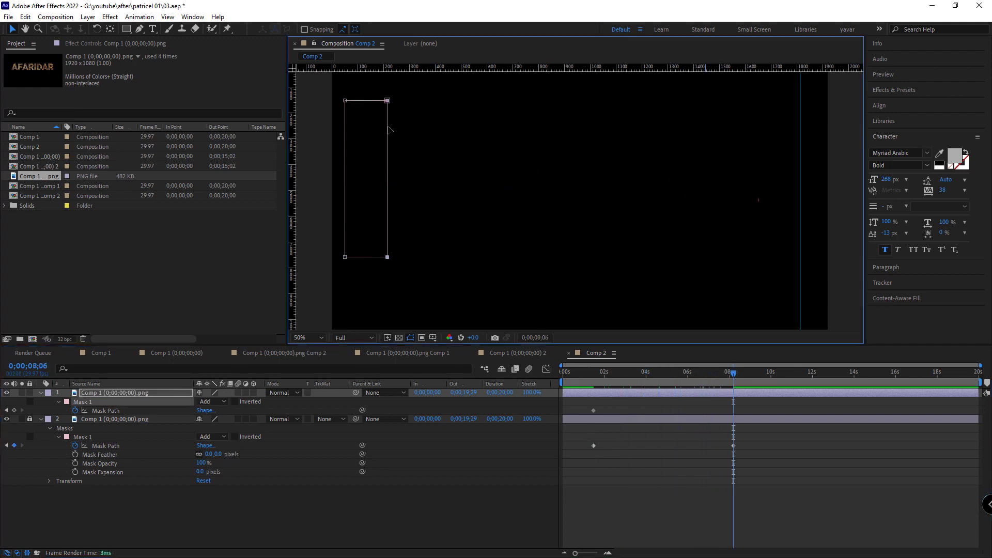
pyautogui.moveTo(405, 91); pyautogui.dragTo(384, 278)
pyautogui.hotkey('shift', 'Right')
pyautogui.hotkey('shift', 'Right')
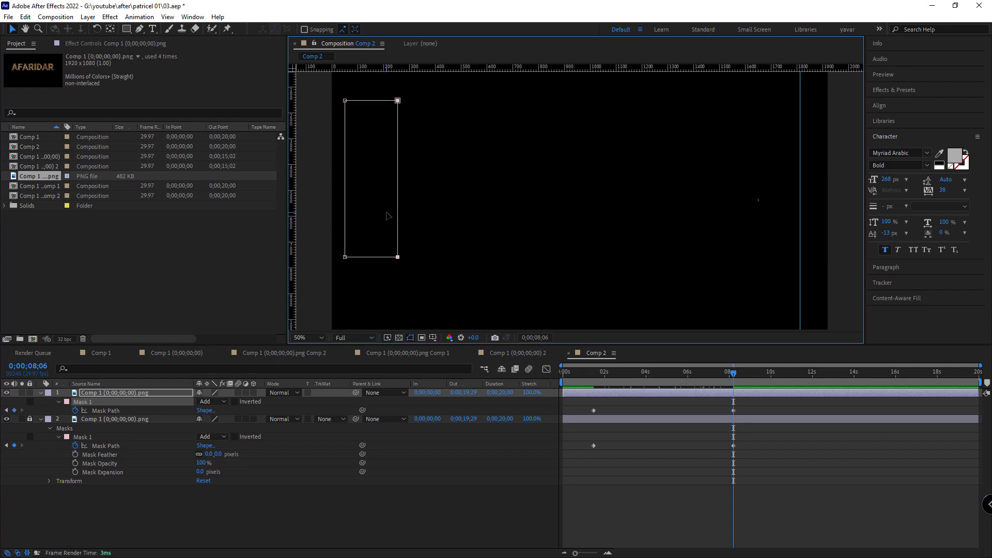
pyautogui.hotkey('shift', 'Right')
pyautogui.hotkey('shift', 'Right')
pyautogui.hotkey('shift', 'Right')
pyautogui.hotkey('shift', 'Right')
pyautogui.hotkey('shift', 'Right')
pyautogui.hotkey('shift', 'Right')
pyautogui.hotkey('shift', 'Right')
pyautogui.hotkey('shift', 'Right')
pyautogui.hotkey('shift', 'Right')
pyautogui.hotkey('shift', 'Right')
pyautogui.hotkey('shift', 'Right')
pyautogui.hotkey('shift', 'Right')
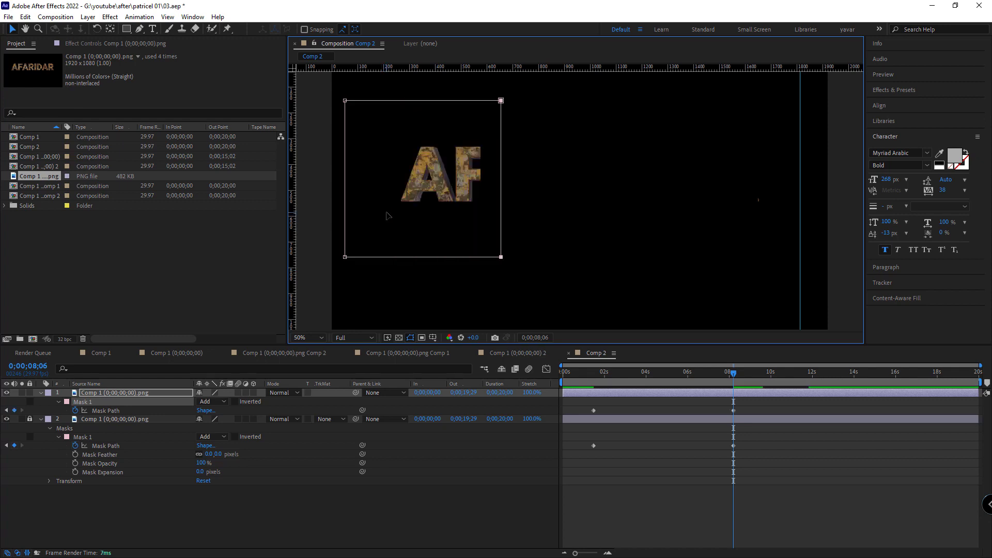
pyautogui.hotkey('shift', 'Right')
pyautogui.hotkey('shift', 'Right')
pyautogui.hotkey('shift', 'Right')
pyautogui.hotkey('shift', 'Right')
pyautogui.hotkey('shift', 'Right')
pyautogui.hotkey('shift', 'Right')
pyautogui.hotkey('shift', 'Right')
pyautogui.hotkey('shift', 'Right')
pyautogui.hotkey('shift', 'Right')
pyautogui.hotkey('shift', 'Right')
pyautogui.hotkey('shift', 'Right')
pyautogui.hotkey('shift', 'Right')
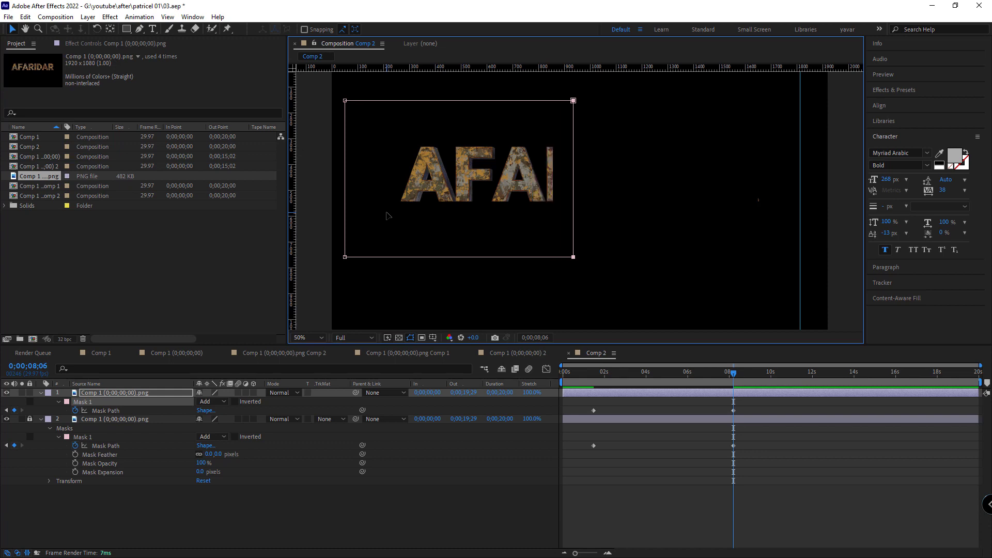
pyautogui.hotkey('shift', 'Right')
pyautogui.hotkey('shift', 'Right')
pyautogui.hotkey('shift', 'Right')
pyautogui.hotkey('shift', 'Right')
pyautogui.hotkey('shift', 'Right')
pyautogui.hotkey('shift', 'Right')
pyautogui.hotkey('shift', 'Right')
pyautogui.hotkey('shift', 'Right')
pyautogui.hotkey('shift', 'Right')
pyautogui.hotkey('shift', 'Right')
pyautogui.hotkey('shift', 'Right')
pyautogui.hotkey('shift', 'Right')
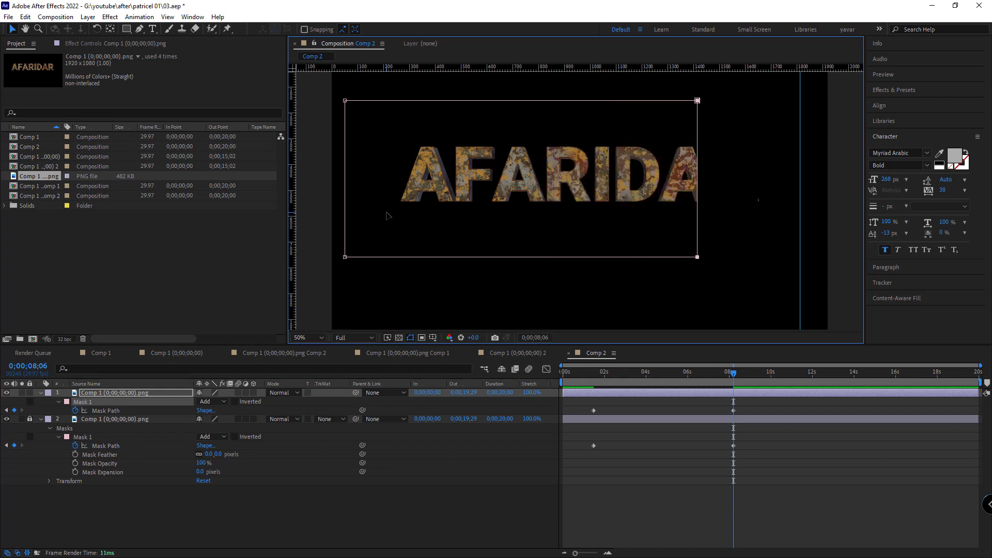
pyautogui.hotkey('shift', 'Right')
pyautogui.hotkey('shift', 'Right')
pyautogui.hotkey('shift', 'Right')
pyautogui.hotkey('shift', 'Right')
pyautogui.hotkey('shift', 'Right')
pyautogui.hotkey('shift', 'Right')
pyautogui.hotkey('shift', 'Right')
pyautogui.hotkey('shift', 'Right')
pyautogui.hotkey('shift', 'Right')
pyautogui.hotkey('shift', 'Right')
pyautogui.hotkey('shift', 'Right')
pyautogui.hotkey('shift', 'Right')
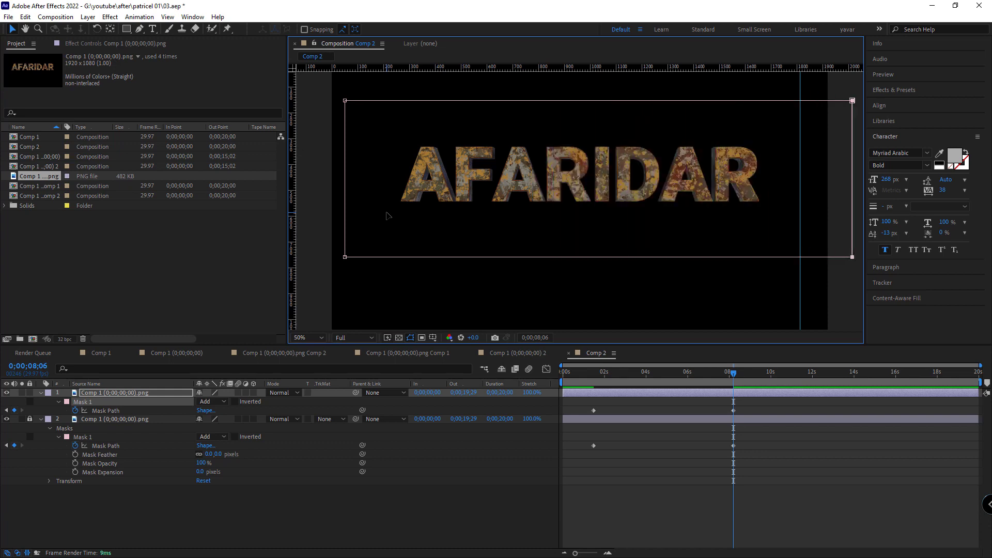
pyautogui.hotkey('shift', 'Left')
pyautogui.hotkey('shift', 'Left')
pyautogui.hotkey('shift', 'Left')
pyautogui.hotkey('shift', 'Left')
pyautogui.hotkey('shift', 'Left')
pyautogui.hotkey('shift', 'Left')
pyautogui.hotkey('shift', 'Left')
pyautogui.hotkey('shift', 'Left')
pyautogui.hotkey('shift', 'Left')
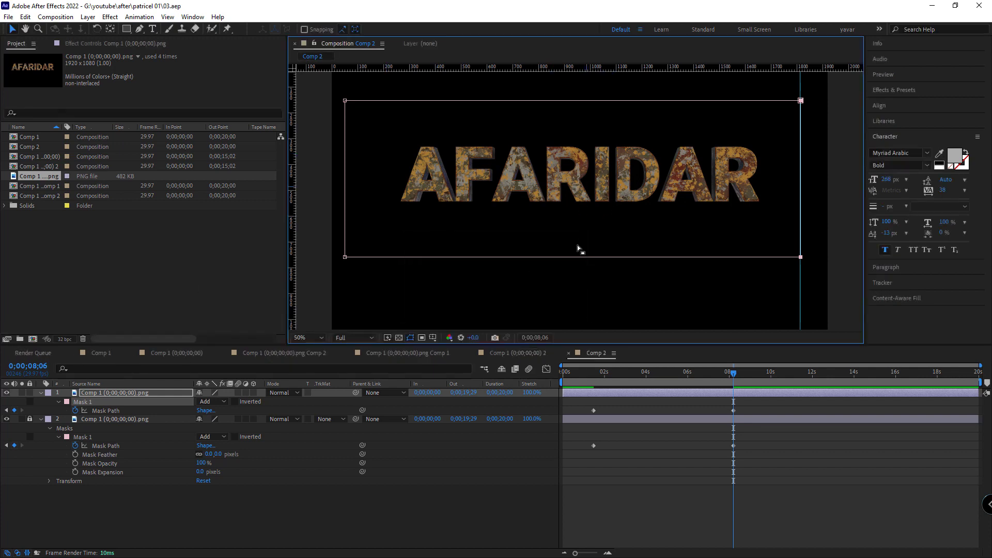
# - Compare the widening reveal and the original sweep by toggling each layer's visibility
pyautogui.click(326, 425)
pyautogui.click(6, 419)
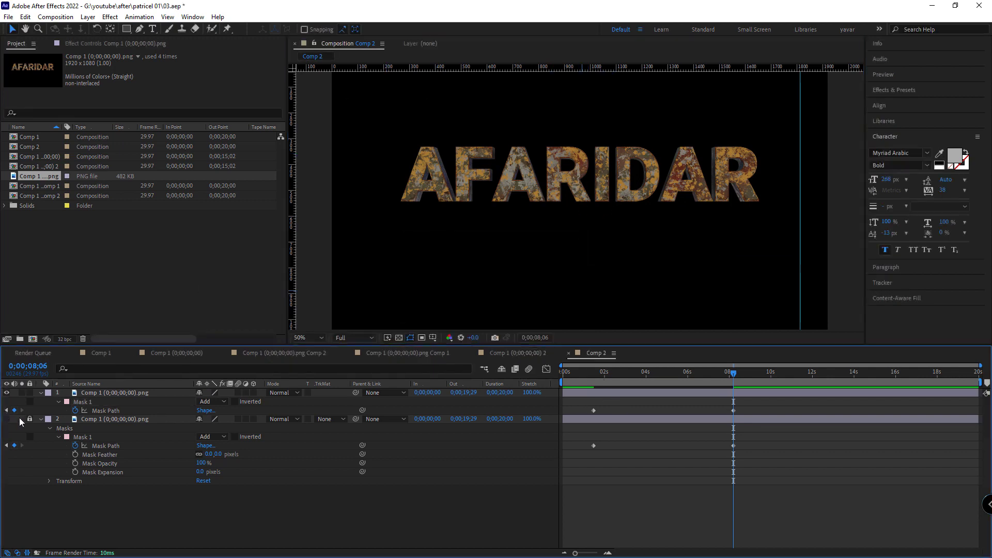
pyautogui.moveTo(587, 378); pyautogui.dragTo(677, 379)
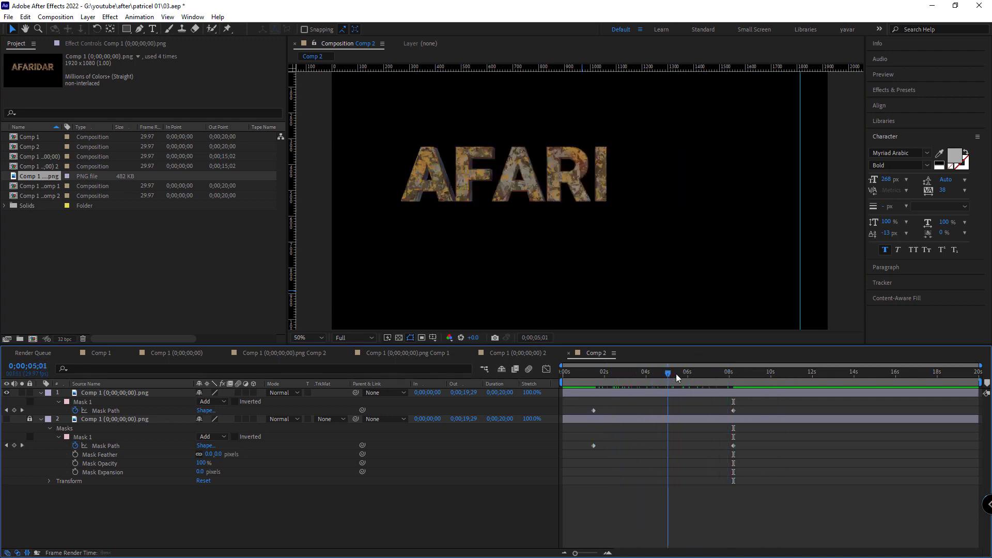
pyautogui.click(6, 393)
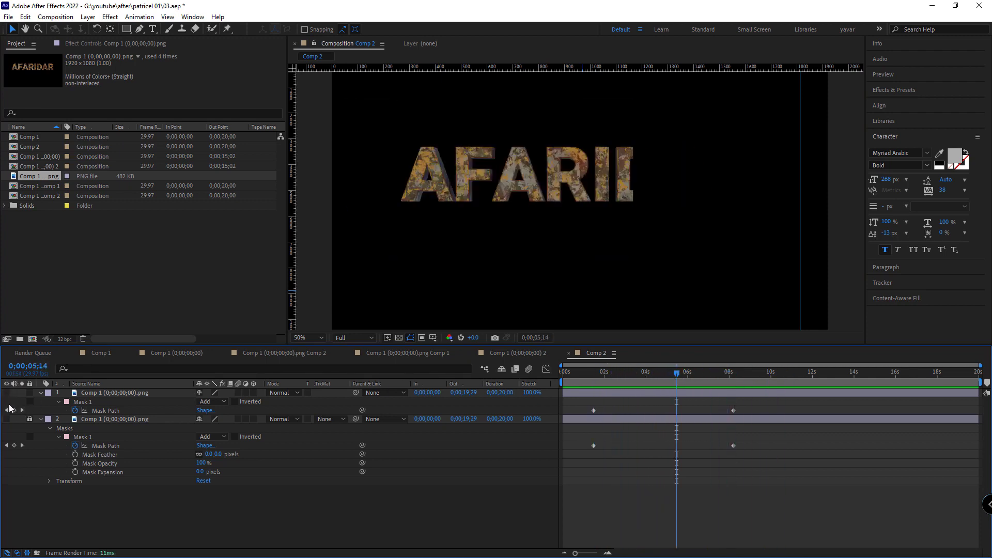
pyautogui.click(6, 419)
pyautogui.moveTo(610, 372)
pyautogui.mouseDown()
pyautogui.moveTo(670, 380)
pyautogui.moveTo(604, 380)
pyautogui.moveTo(618, 379)
pyautogui.mouseUp()
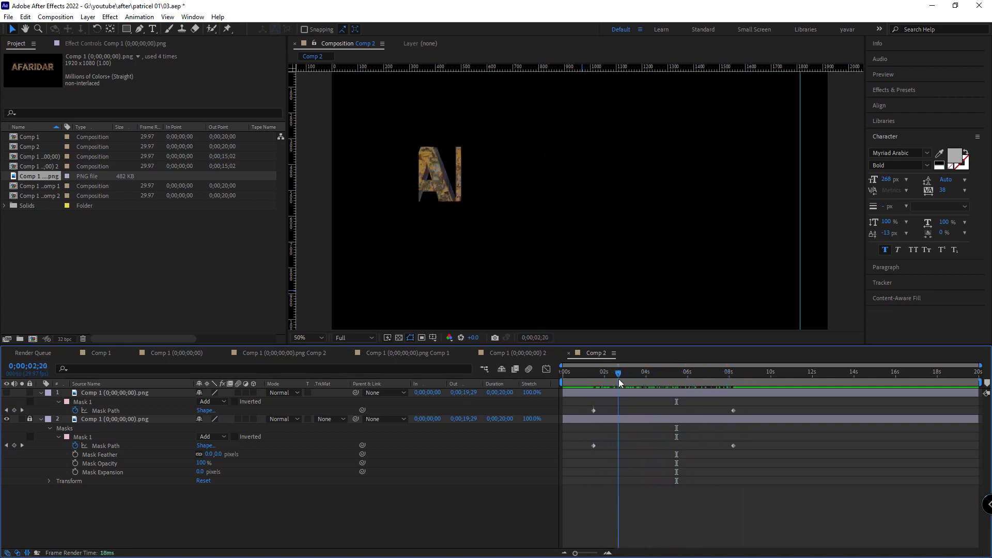
pyautogui.click(619, 392)
# - Set the copy's Mask 1 mode to Subtract, show it alone and scrub to 8 seconds
pyautogui.click(219, 402)
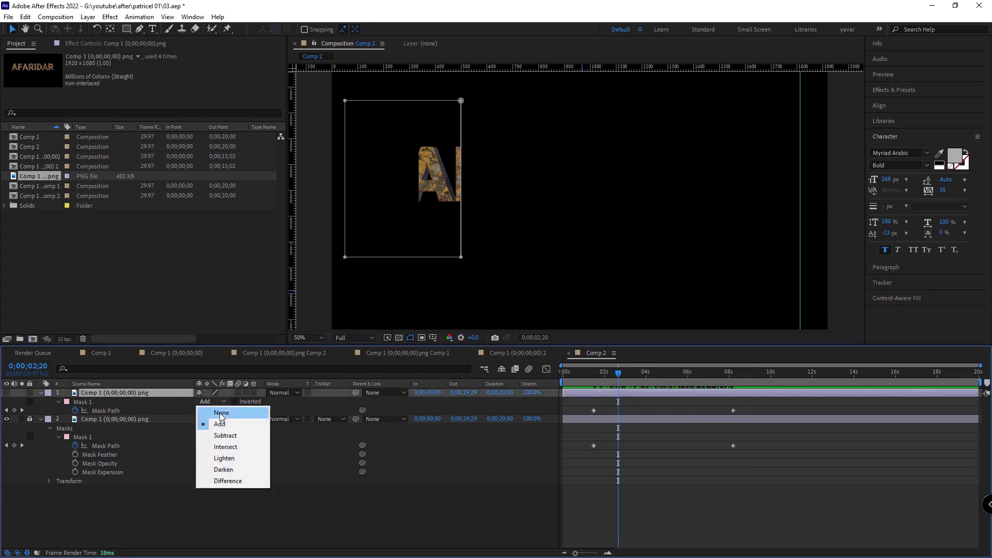
pyautogui.click(220, 436)
pyautogui.moveTo(606, 377); pyautogui.dragTo(583, 378)
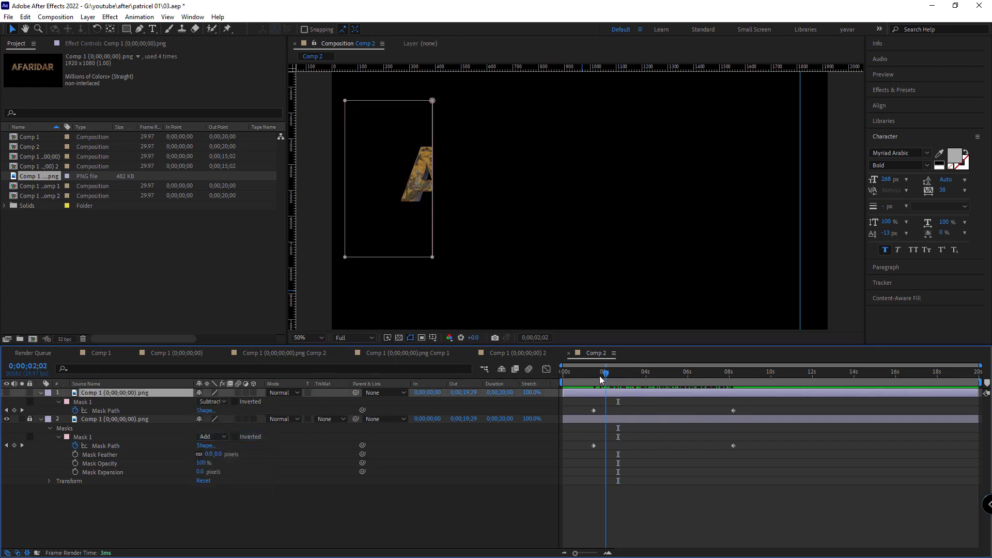
pyautogui.click(7, 393)
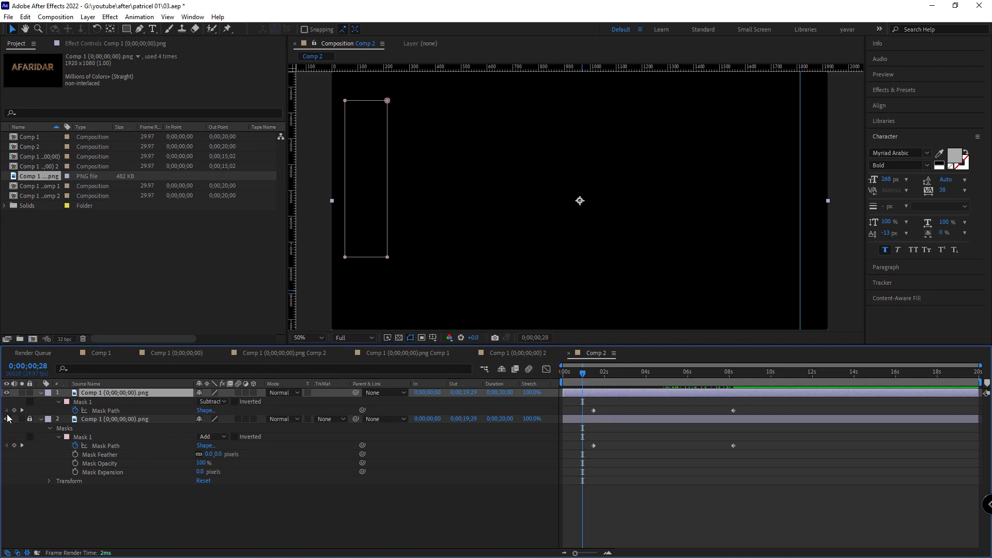
pyautogui.click(7, 419)
pyautogui.moveTo(583, 376)
pyautogui.mouseDown()
pyautogui.moveTo(741, 375)
pyautogui.moveTo(631, 373)
pyautogui.mouseUp()
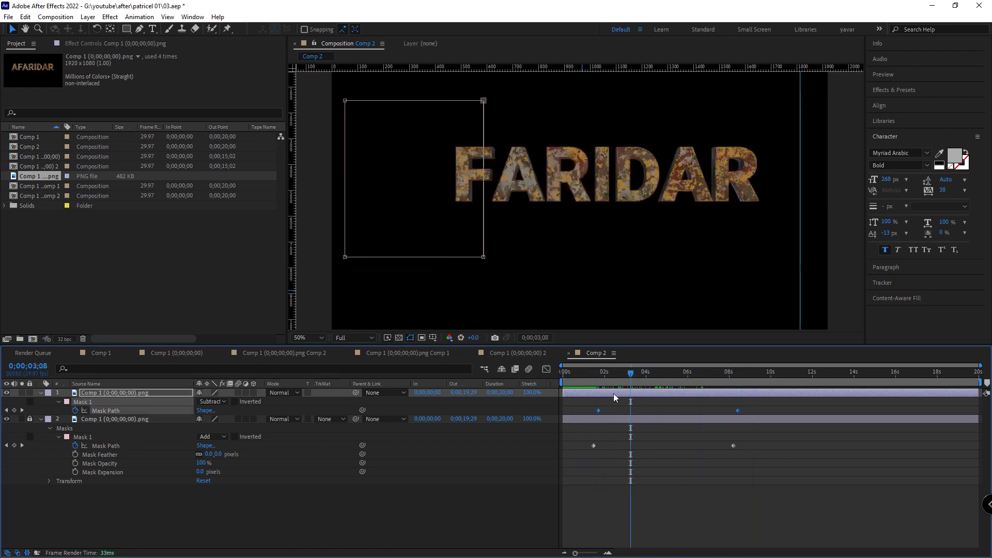
# - Precompose both masked title layers, moving all attributes into the new compositions
pyautogui.hotkey('ctrl', 'shift', 'c')
pyautogui.click(445, 280)
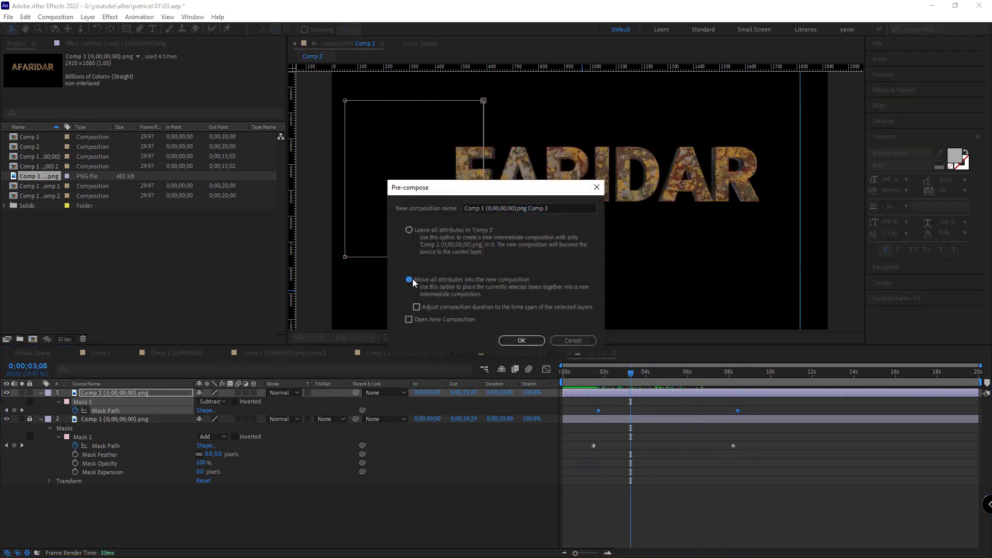
pyautogui.click(507, 341)
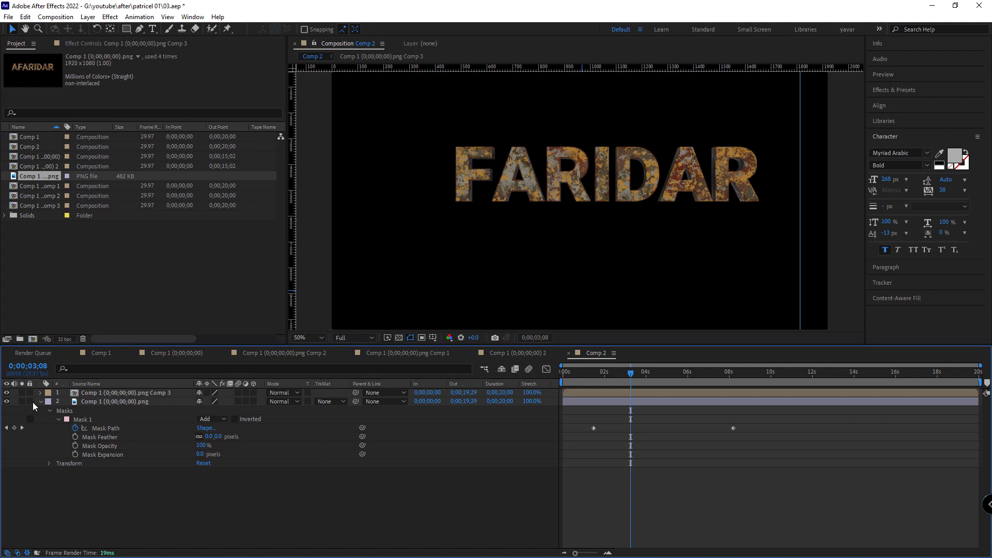
pyautogui.click(693, 402)
pyautogui.hotkey('ctrl', 'shift', 'c')
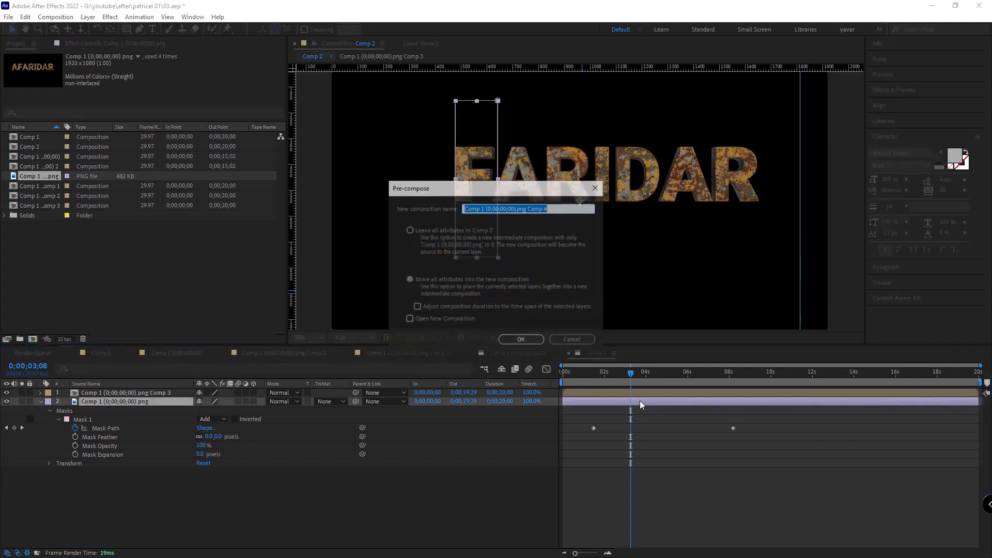
pyautogui.click(538, 341)
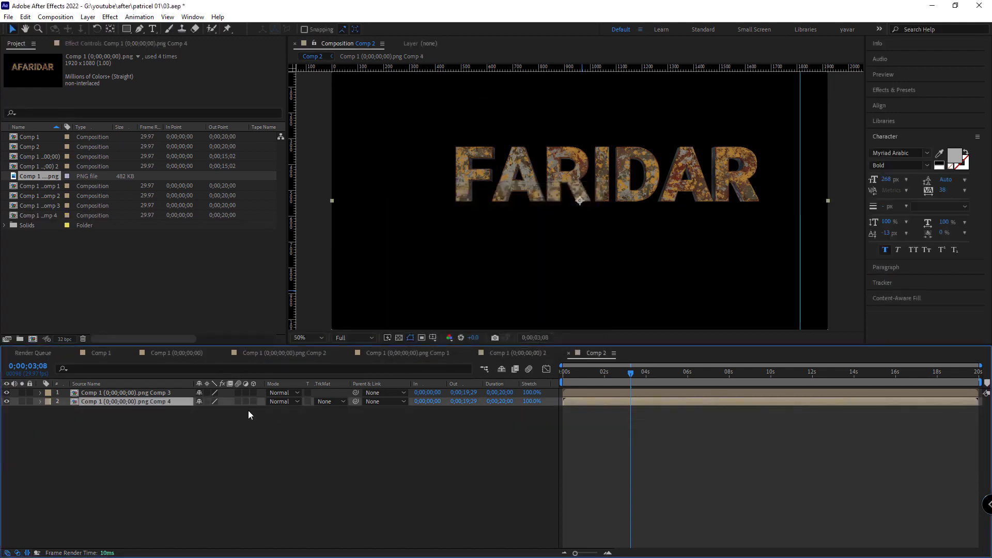
# - Rename the second precomp layer to 'sor'
pyautogui.rightClick(172, 403)
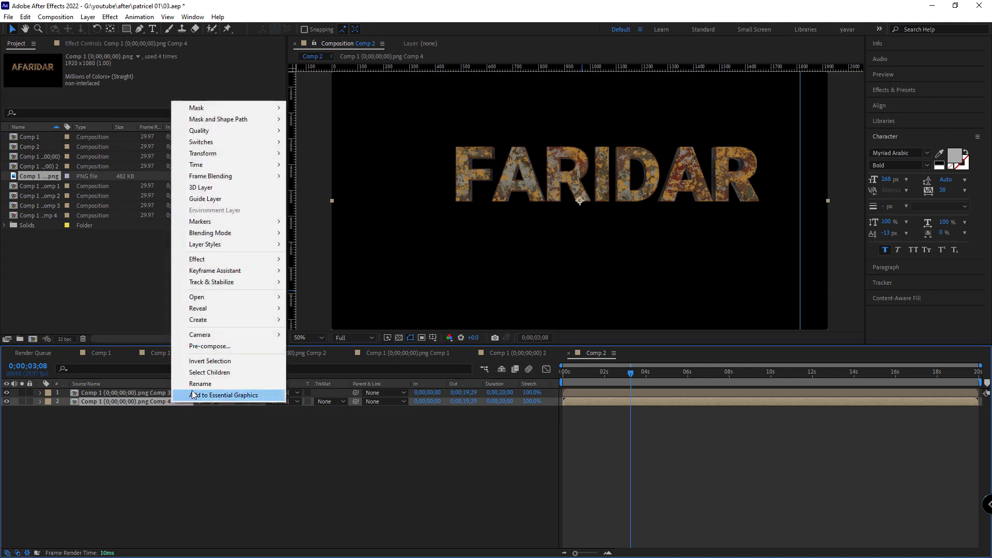
pyautogui.click(191, 384)
pyautogui.write('s')
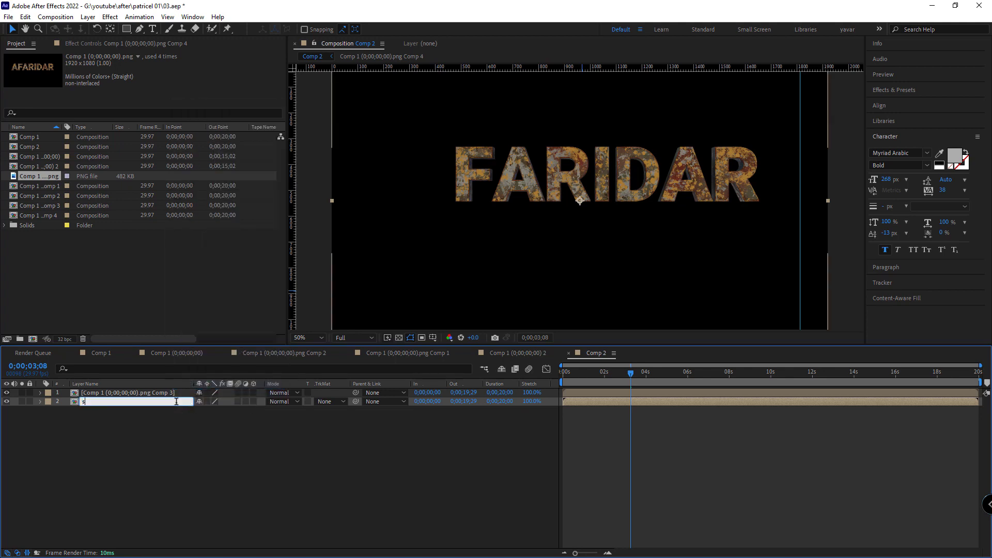
pyautogui.write('or')
pyautogui.click(198, 441)
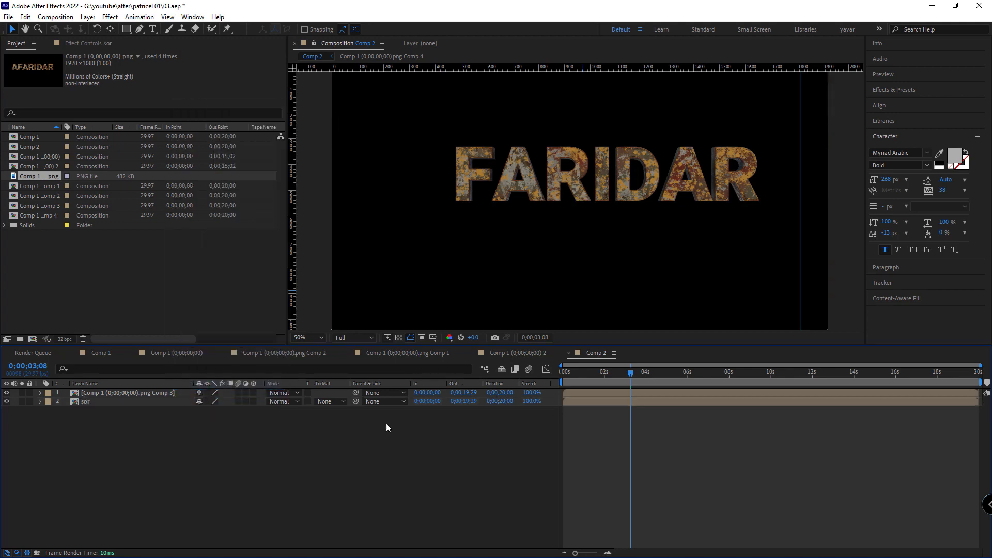
# - Make sor 3D, hide the FARIDAR layer, move to 0;00;04;04 and deselect all
pyautogui.click(160, 392)
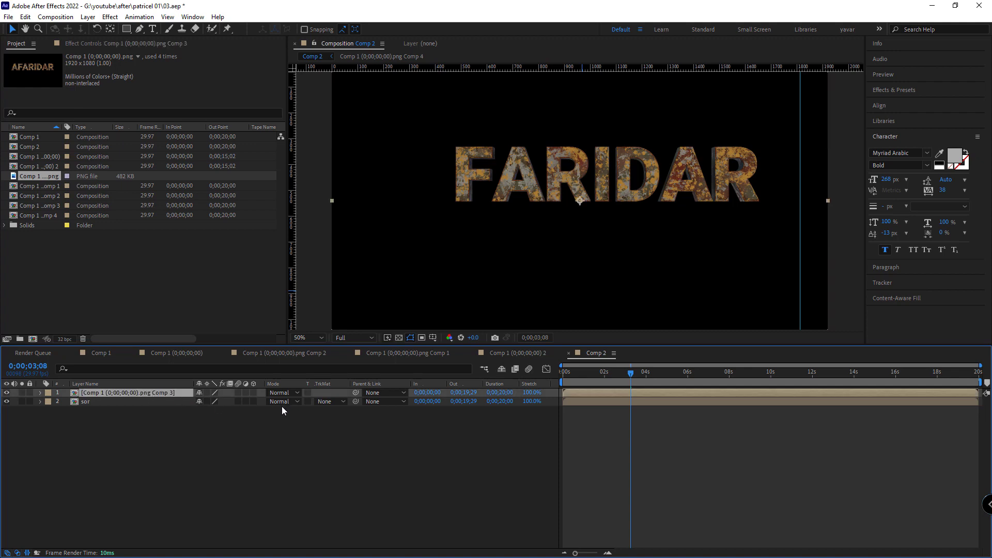
pyautogui.click(253, 402)
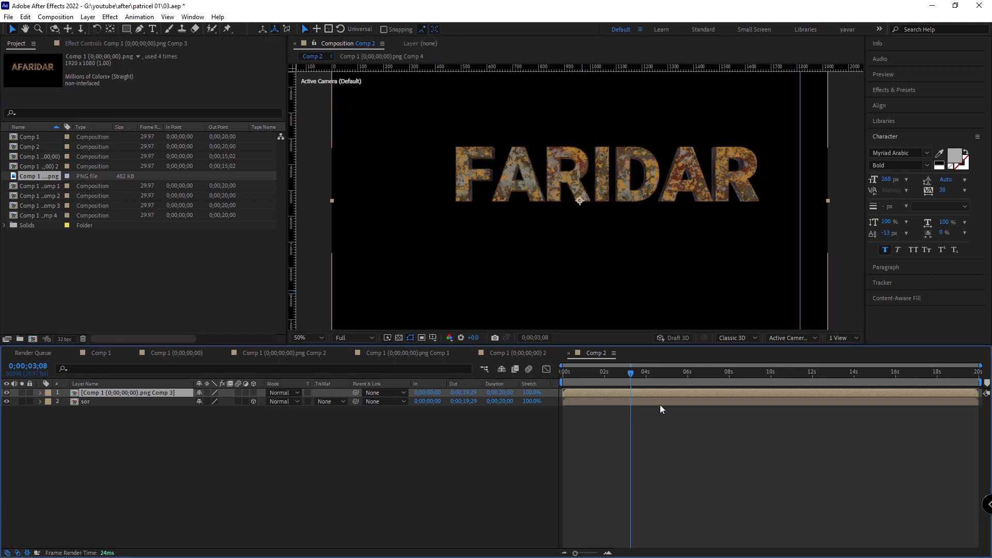
pyautogui.click(8, 393)
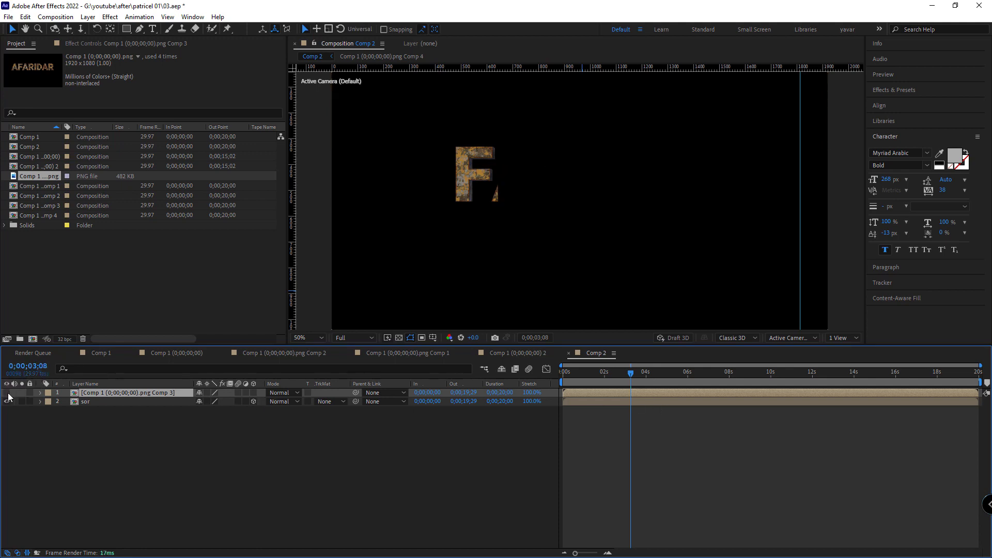
pyautogui.moveTo(623, 382); pyautogui.dragTo(649, 381)
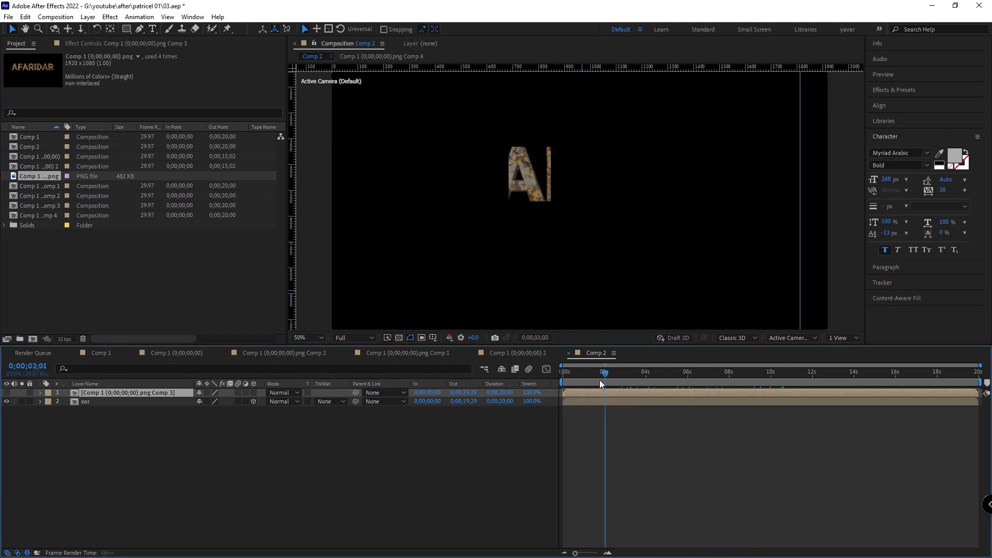
pyautogui.click(172, 434)
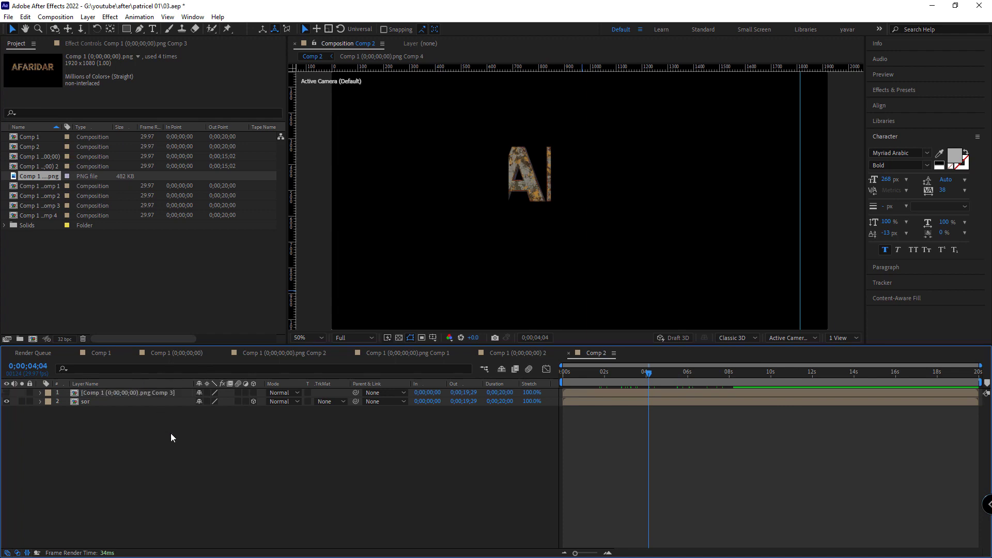
# - Create a comp-sized white solid and apply RG Trapcode Particular to it
pyautogui.hotkey('ctrl', 'y')
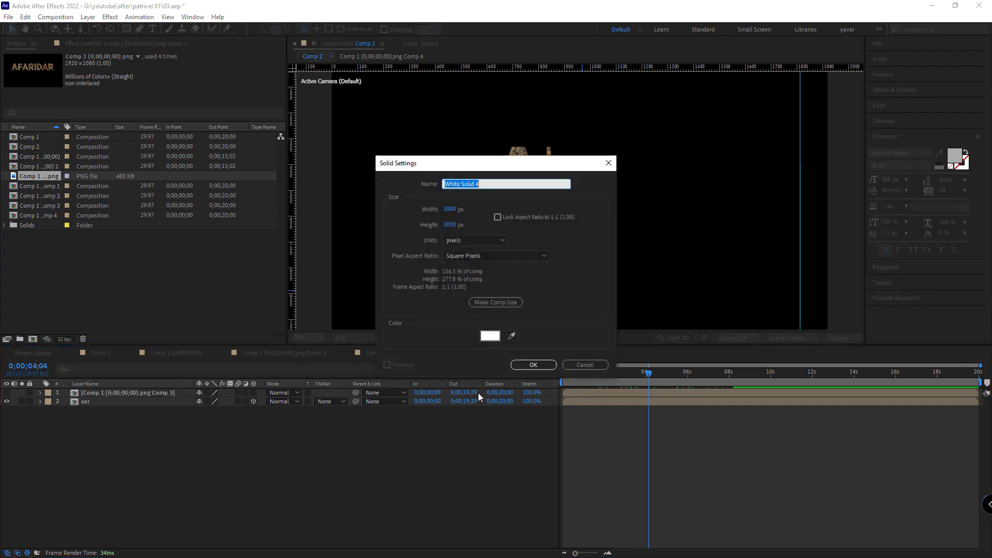
pyautogui.click(515, 303)
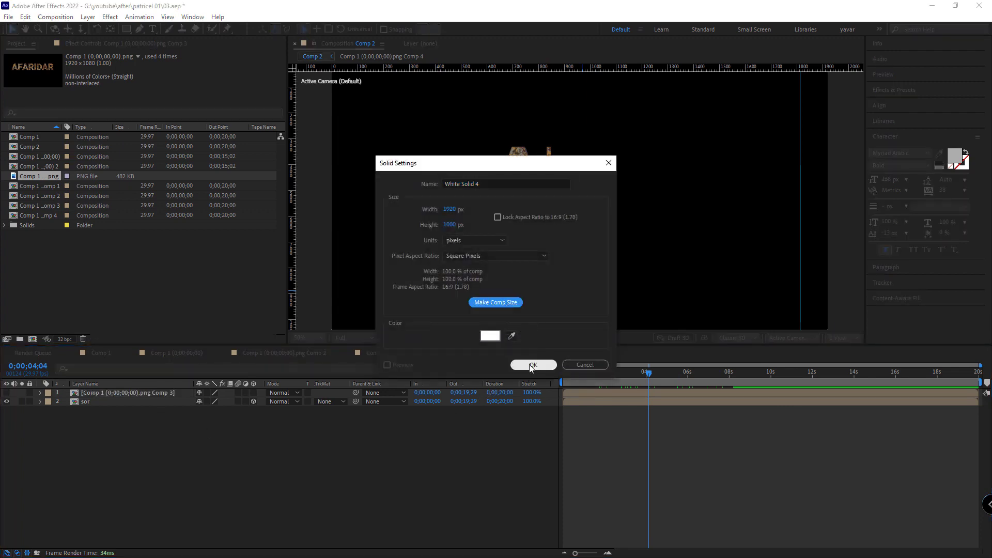
pyautogui.click(532, 365)
pyautogui.rightClick(582, 392)
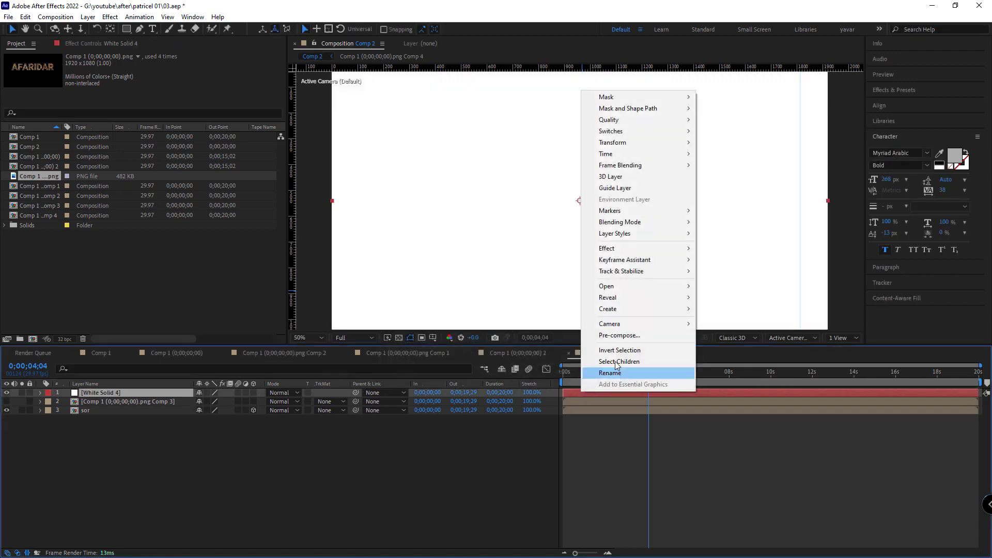
pyautogui.moveTo(651, 251)
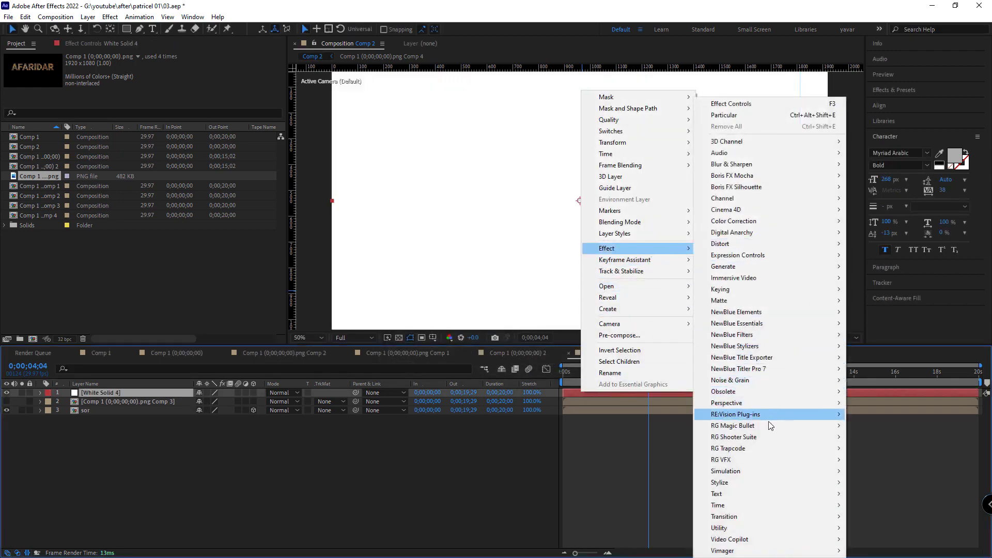
pyautogui.moveTo(764, 447)
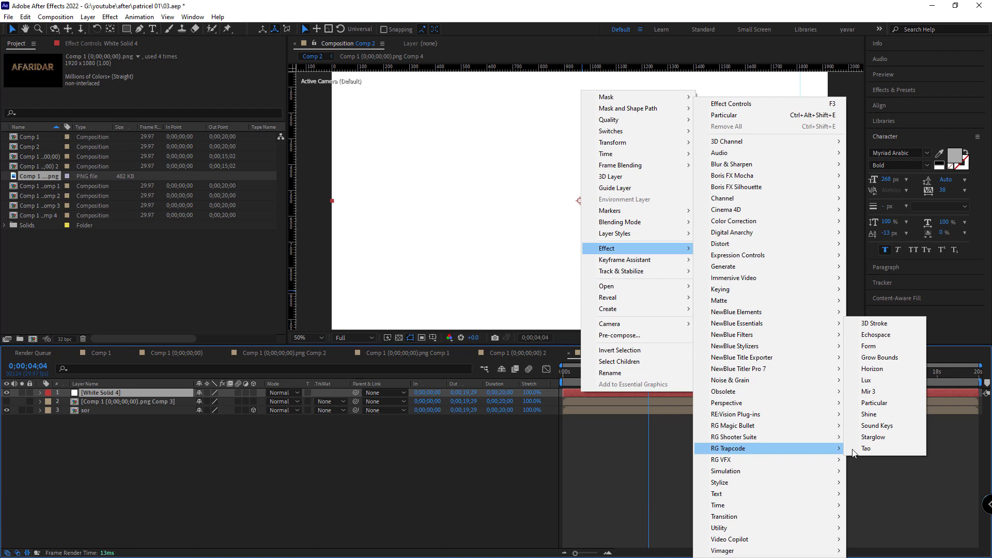
pyautogui.click(875, 403)
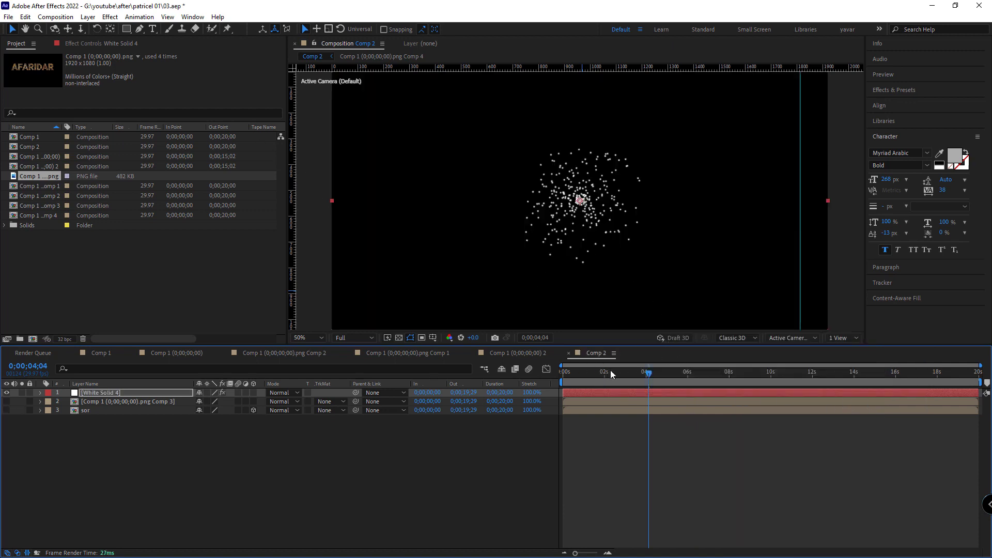
pyautogui.moveTo(610, 370); pyautogui.dragTo(634, 371)
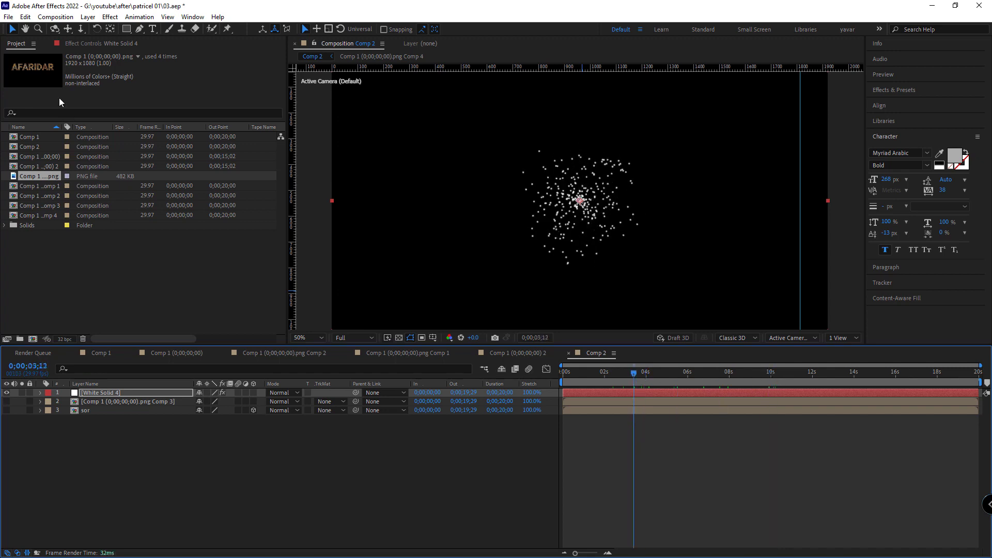
# - Place the Particular emitter at 978,266 and set Environment Gravity to 460
pyautogui.click(75, 43)
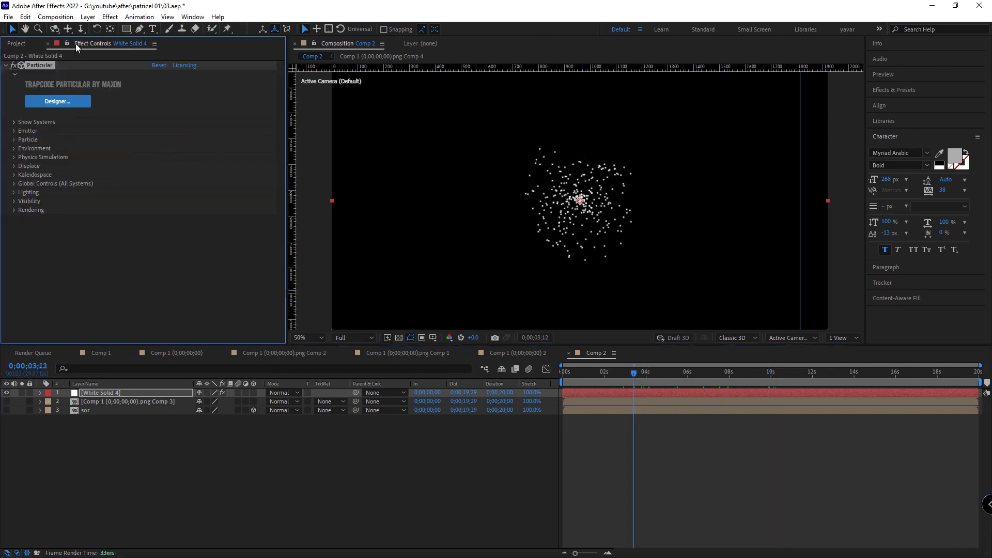
pyautogui.click(14, 123)
pyautogui.click(14, 123)
pyautogui.click(14, 131)
pyautogui.scroll(-1, 61, 139)
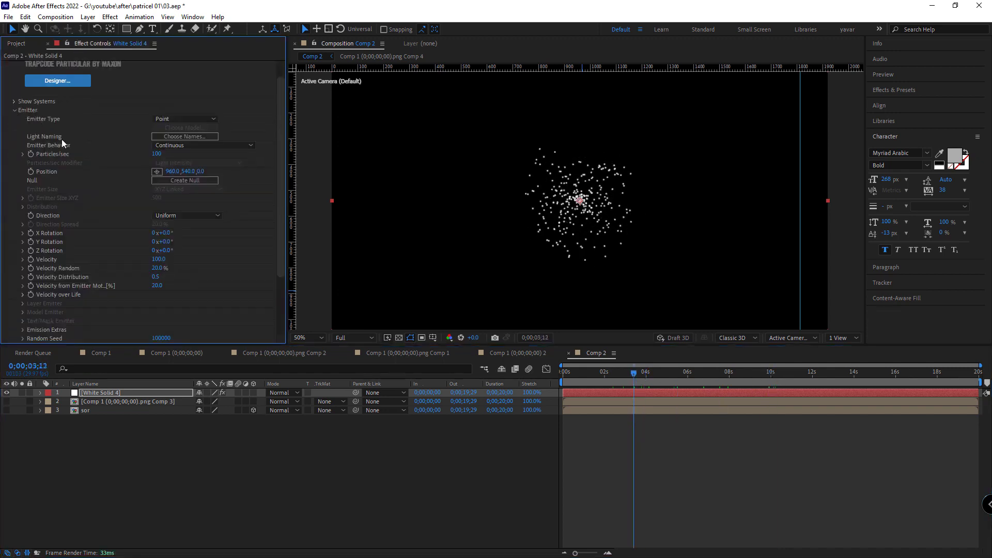
pyautogui.click(161, 171)
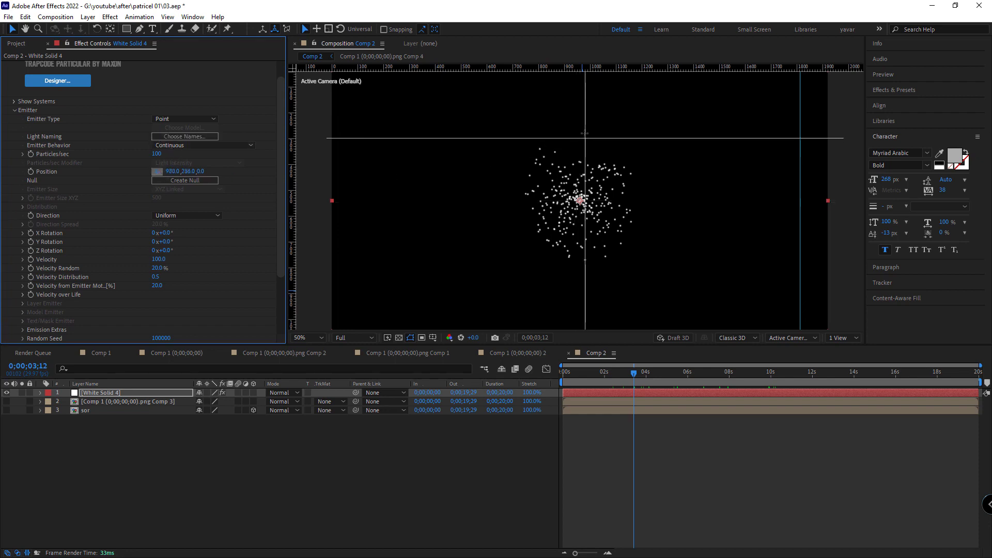
pyautogui.click(585, 130)
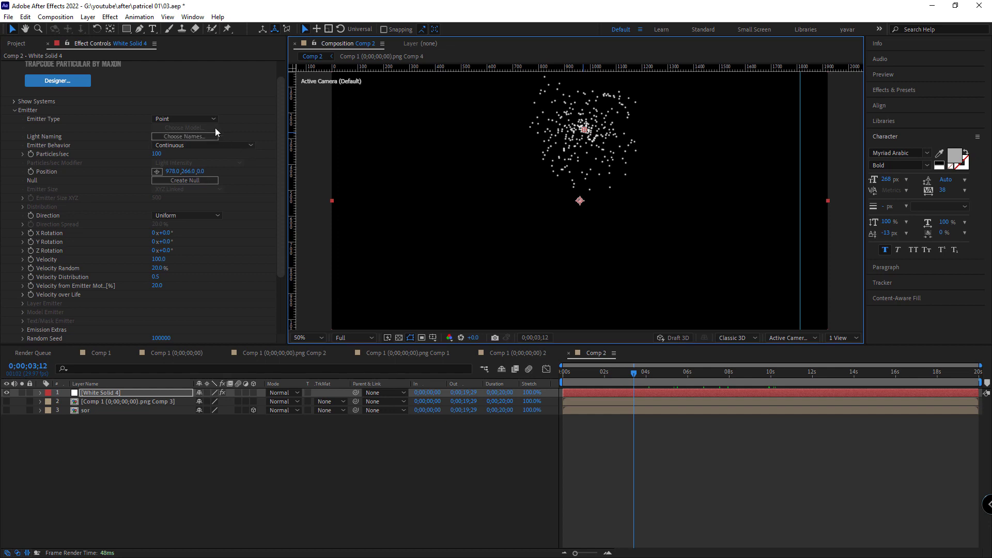
pyautogui.moveTo(281, 230); pyautogui.dragTo(281, 282)
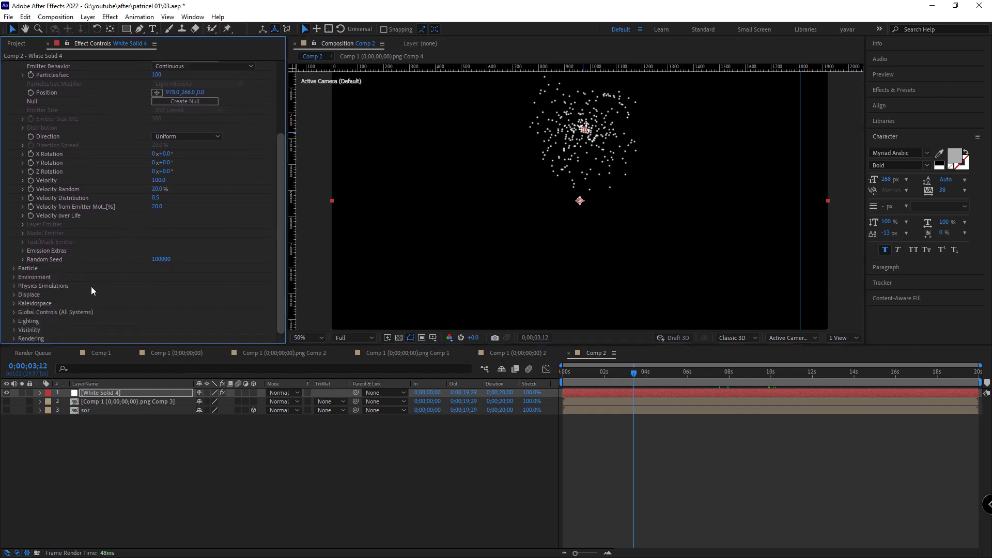
pyautogui.click(14, 277)
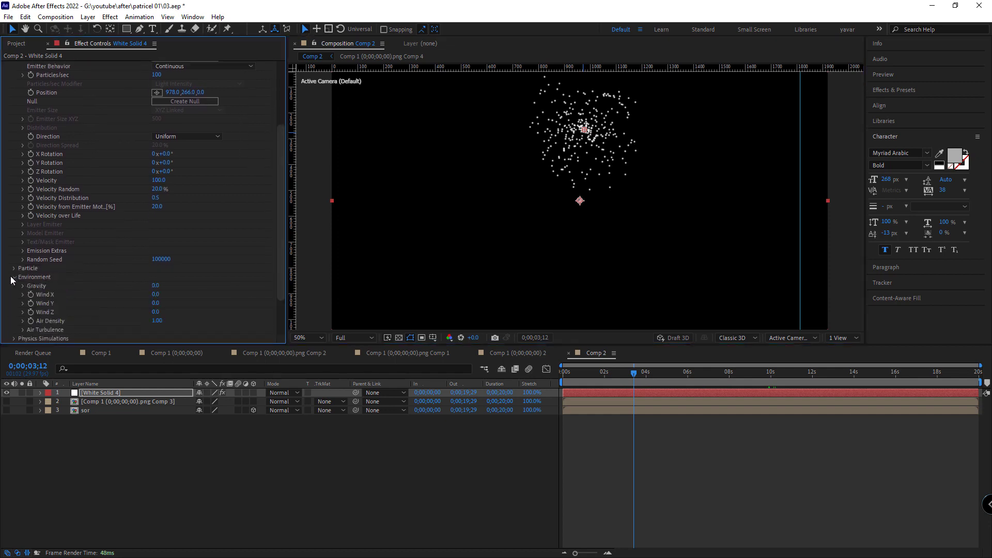
pyautogui.moveTo(156, 291); pyautogui.dragTo(182, 286)
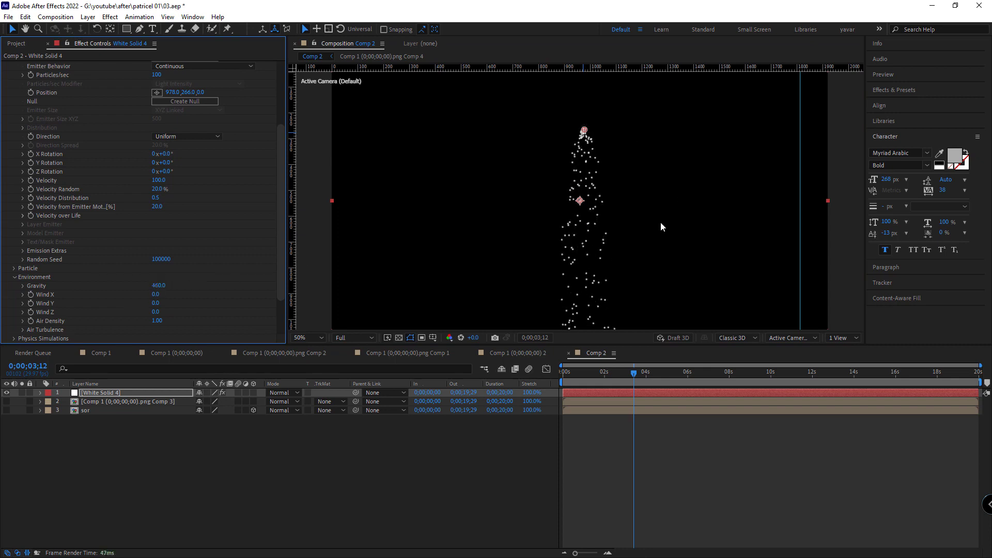
# - Create a 3000×3000 white solid named kaf
pyautogui.hotkey('ctrl', 'y')
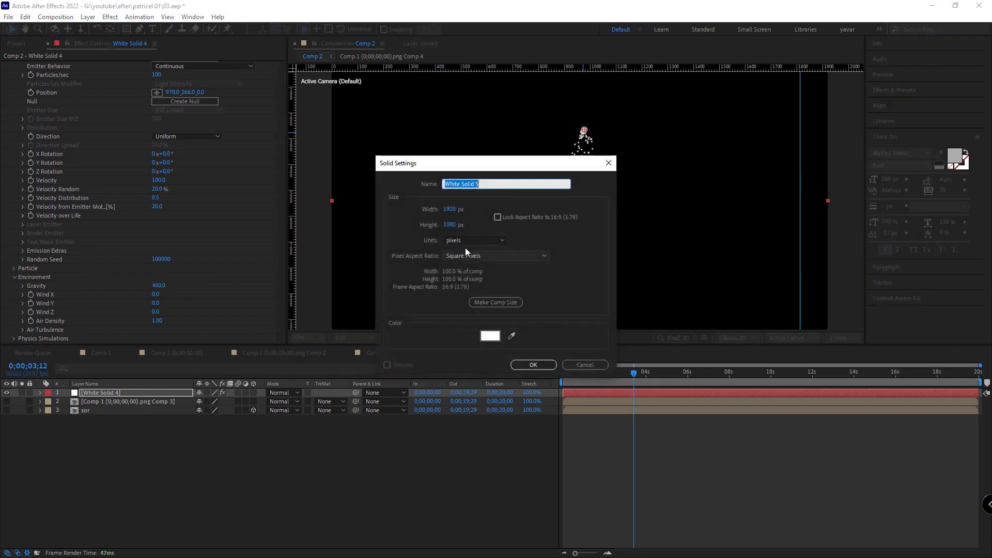
pyautogui.click(450, 210)
pyautogui.write('3000')
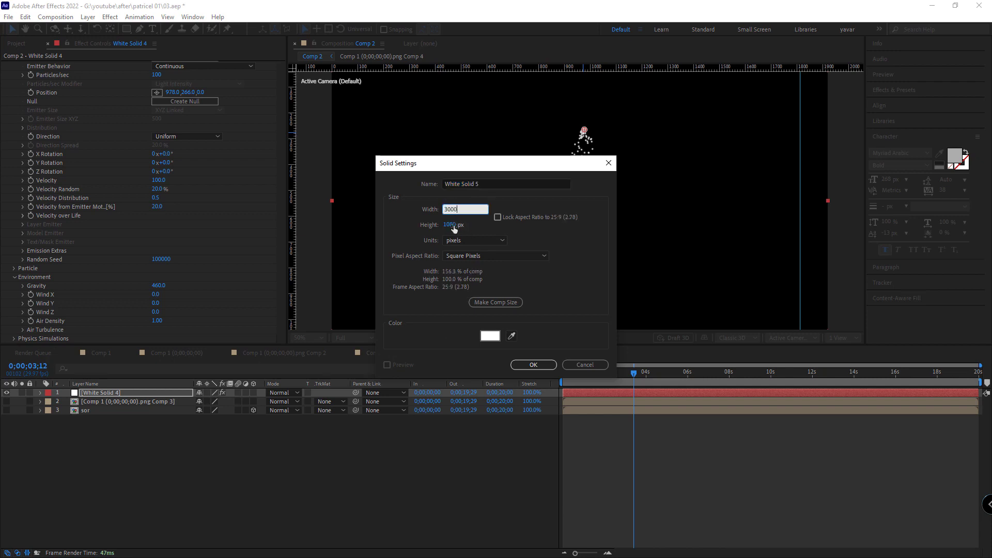
pyautogui.press('Tab')
pyautogui.write('3000')
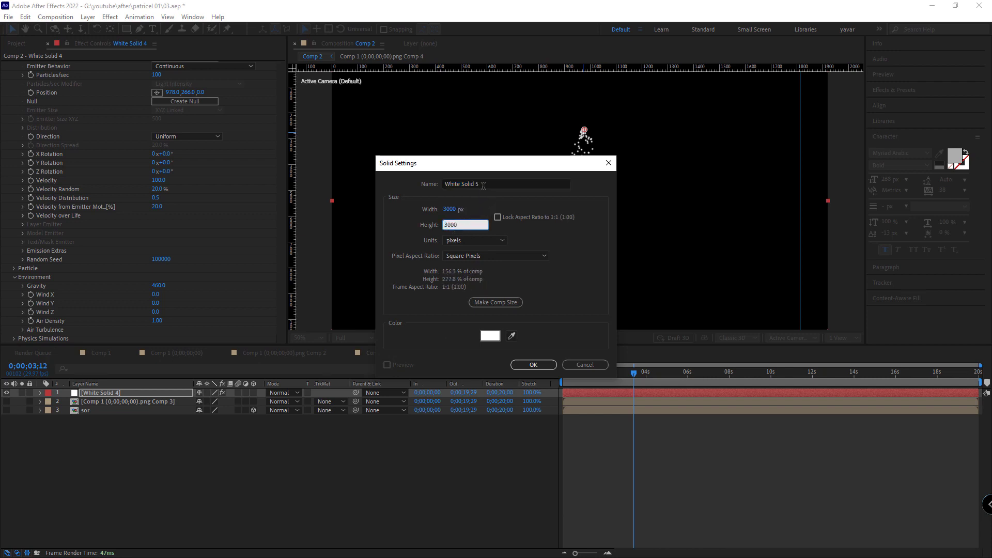
pyautogui.moveTo(484, 185); pyautogui.dragTo(359, 182)
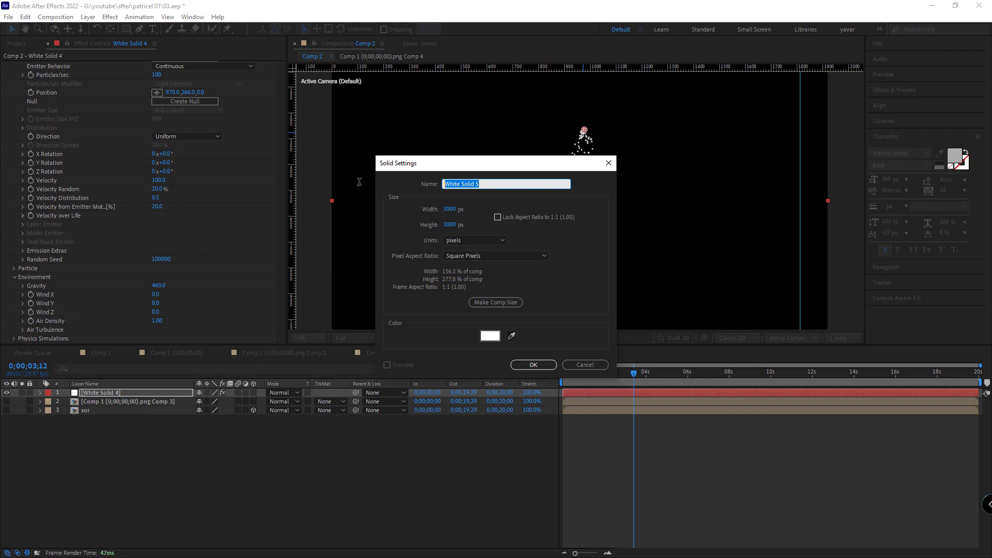
pyautogui.write('k')
pyautogui.write('ad')
pyautogui.click(533, 366)
# - Move kaf to the bottom of the stack, make it 3D and set X Rotation 90°
pyautogui.moveTo(92, 392); pyautogui.dragTo(89, 423)
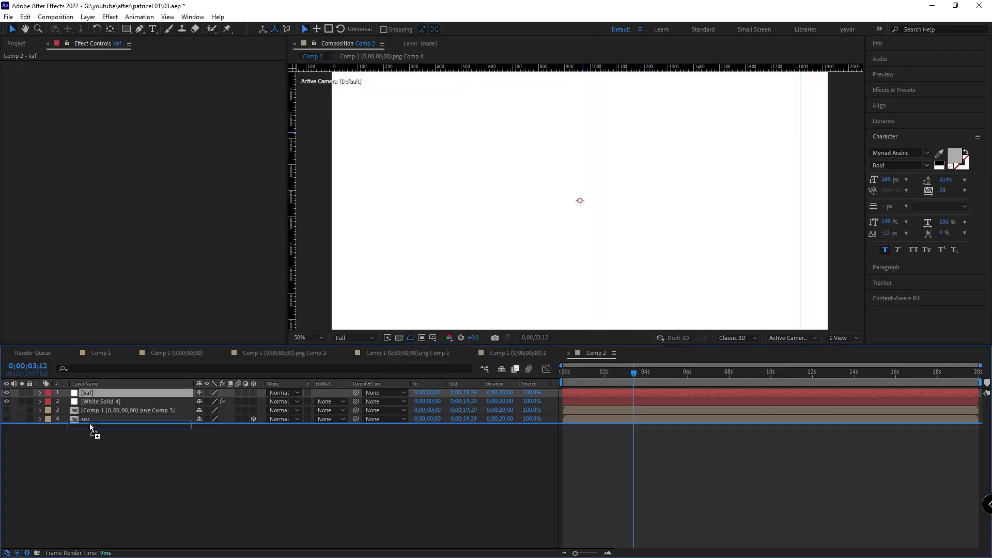
pyautogui.click(253, 419)
pyautogui.press('r')
pyautogui.click(209, 437)
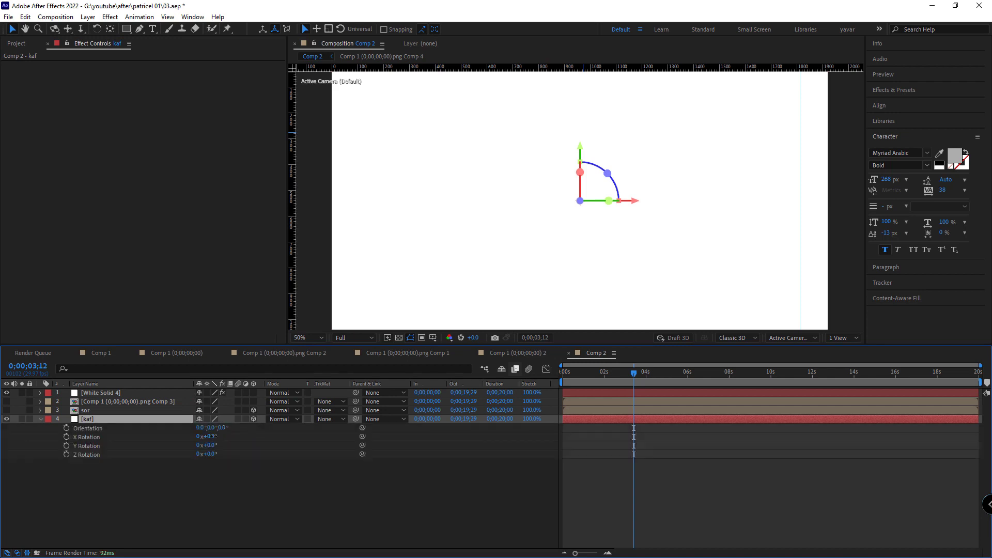
pyautogui.write('90')
pyautogui.click(115, 438)
# - Lower the kaf floor beneath the particles, hide it, and reselect White Solid 4
pyautogui.click(93, 420)
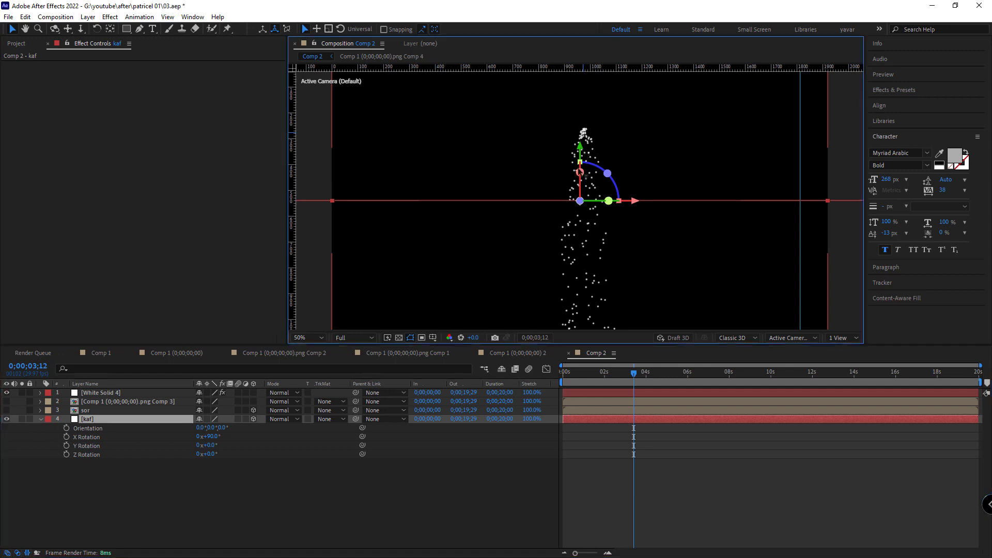
pyautogui.moveTo(587, 154); pyautogui.dragTo(577, 246)
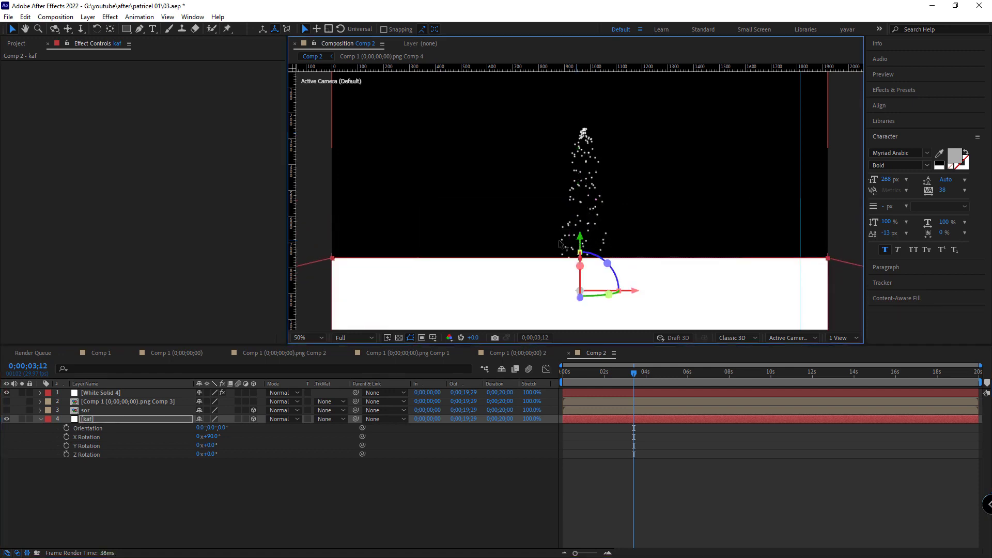
pyautogui.click(7, 419)
pyautogui.click(101, 393)
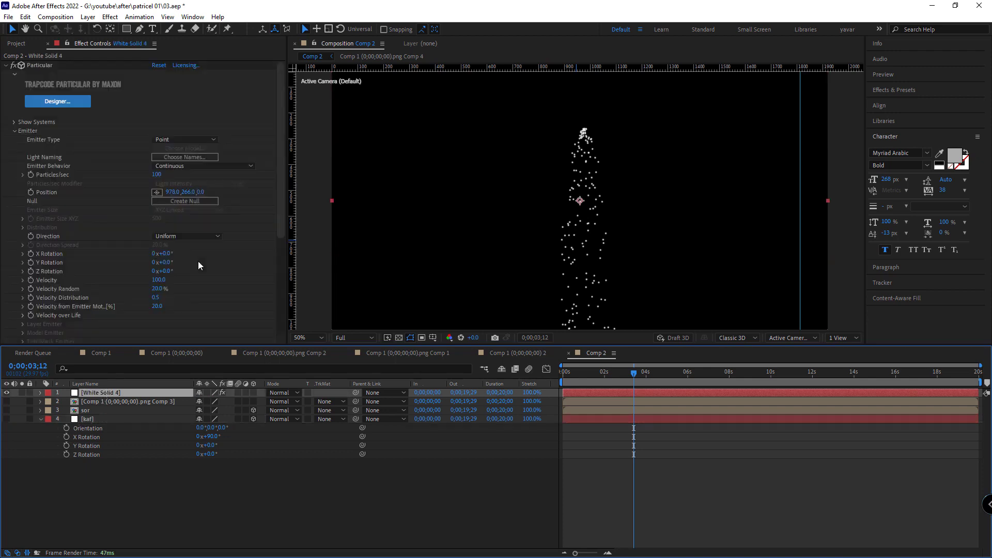
pyautogui.scroll(-2, 148, 227)
pyautogui.scroll(-2, 147, 228)
pyautogui.scroll(-2, 142, 229)
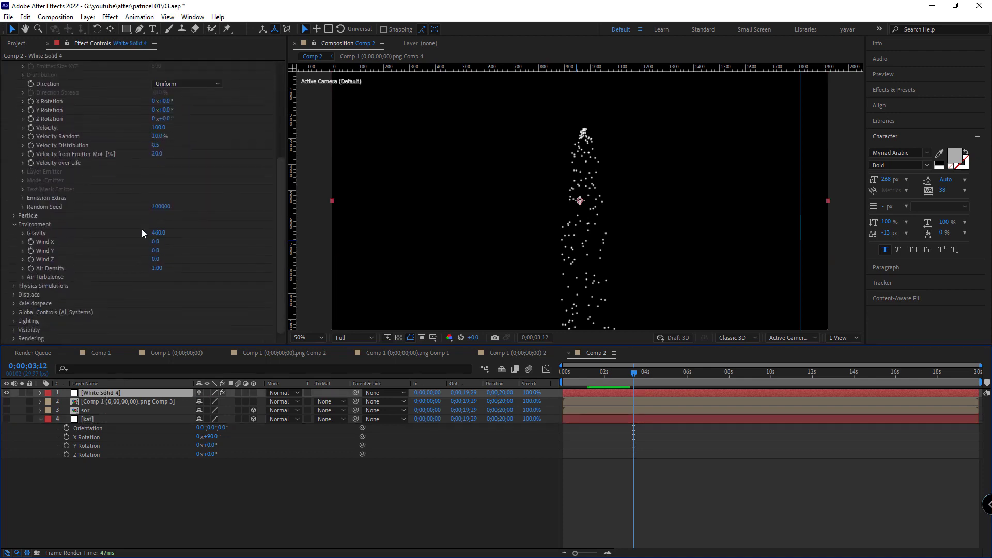
# - Enable Bounce under Physics Simulations and set Bounce Layer 1 to the kaf layer
pyautogui.click(14, 286)
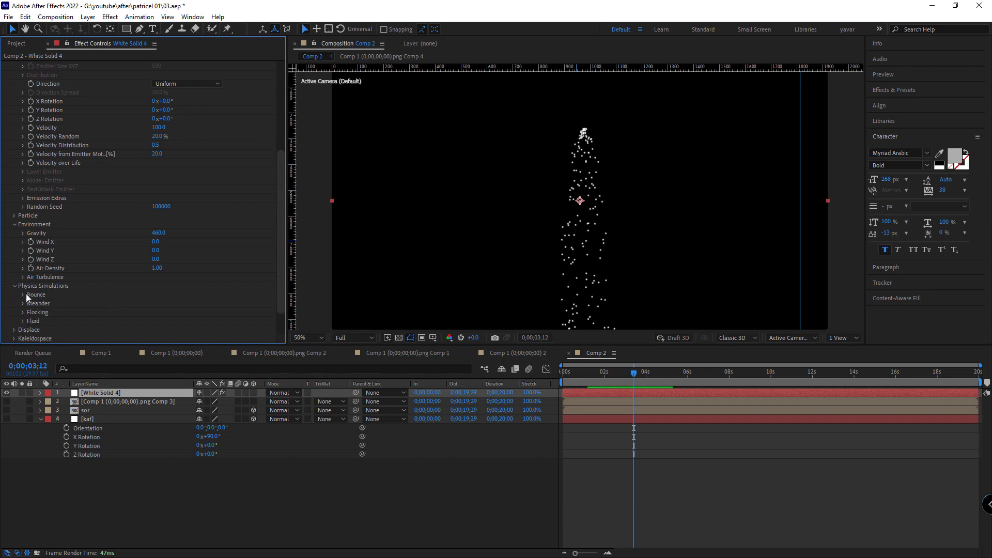
pyautogui.click(22, 294)
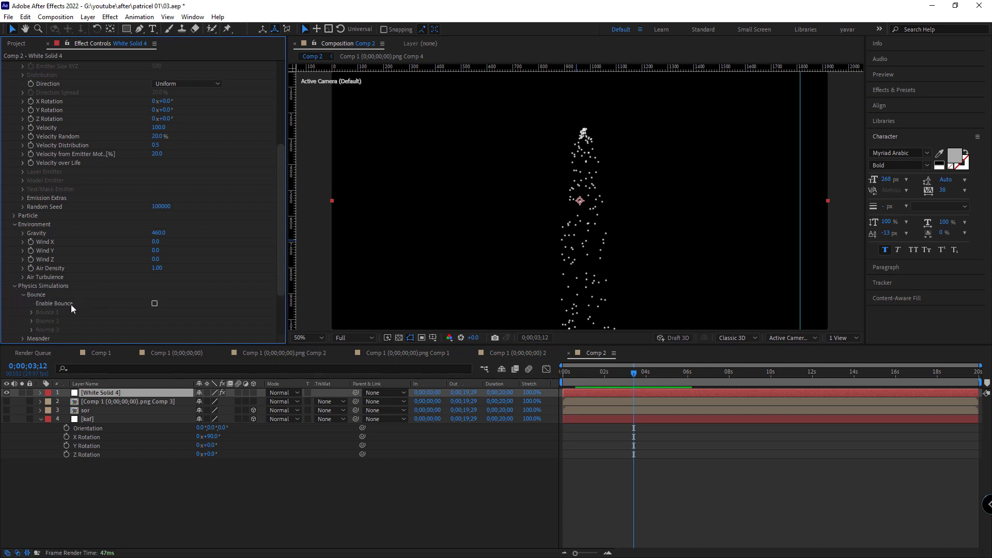
pyautogui.click(155, 305)
pyautogui.scroll(-1, 158, 290)
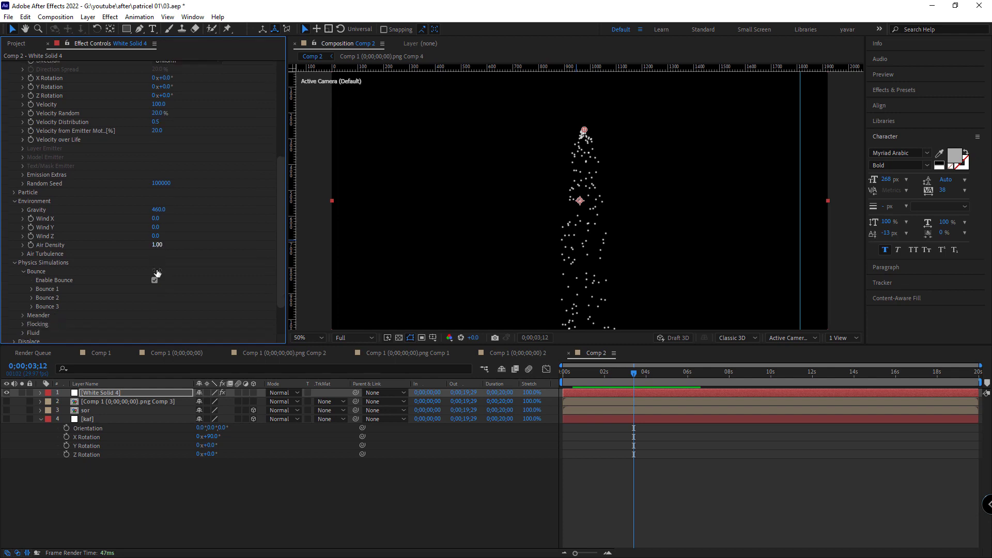
pyautogui.click(32, 290)
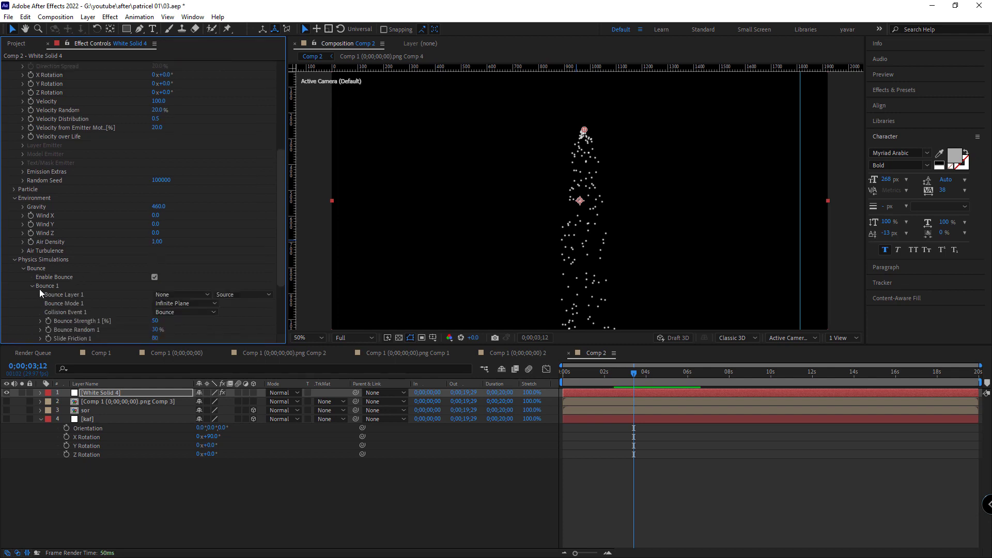
pyautogui.click(175, 294)
pyautogui.click(183, 355)
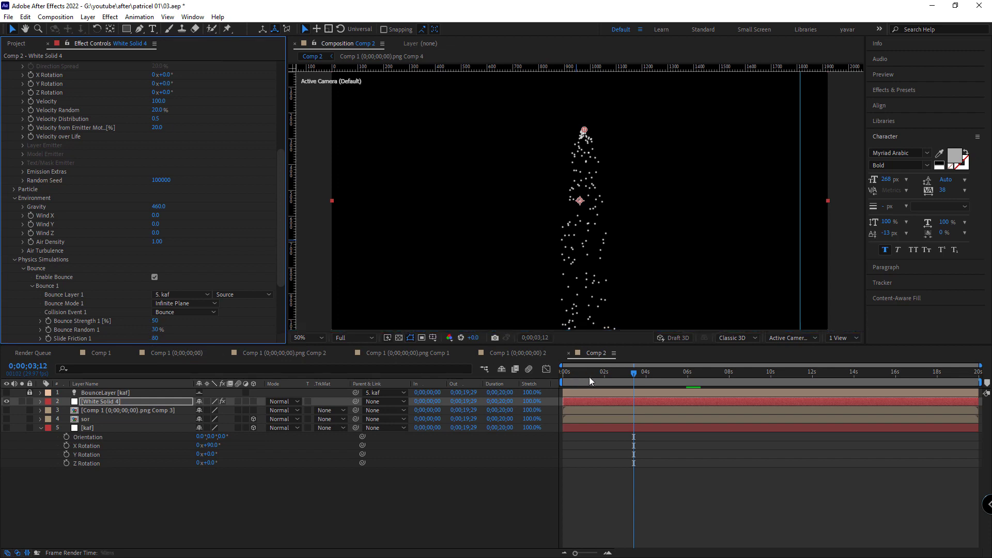
# - Zoom the viewer to 25% and scrub forward to watch particles pile up on the floor
pyautogui.moveTo(589, 377); pyautogui.dragTo(648, 387)
pyautogui.press(',')
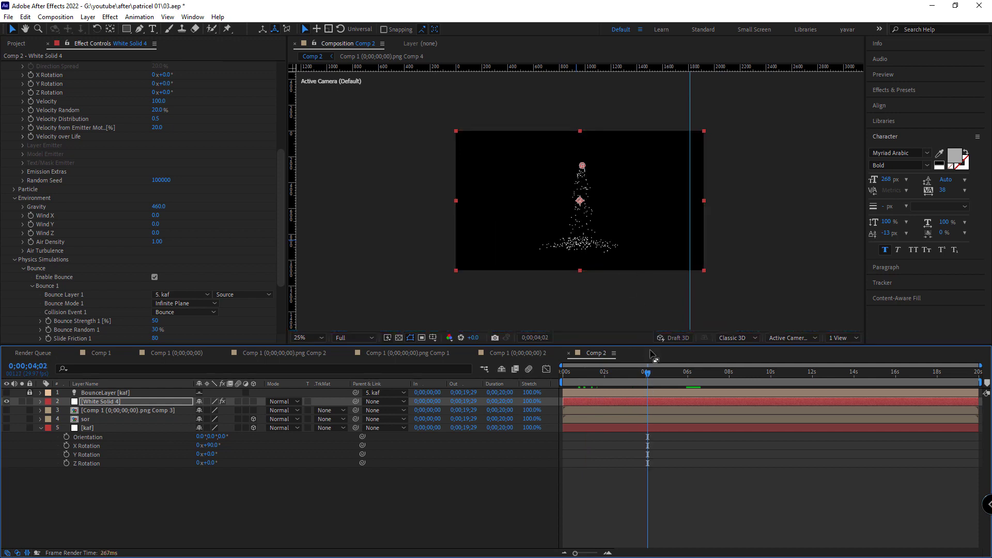
pyautogui.moveTo(660, 373); pyautogui.dragTo(714, 380)
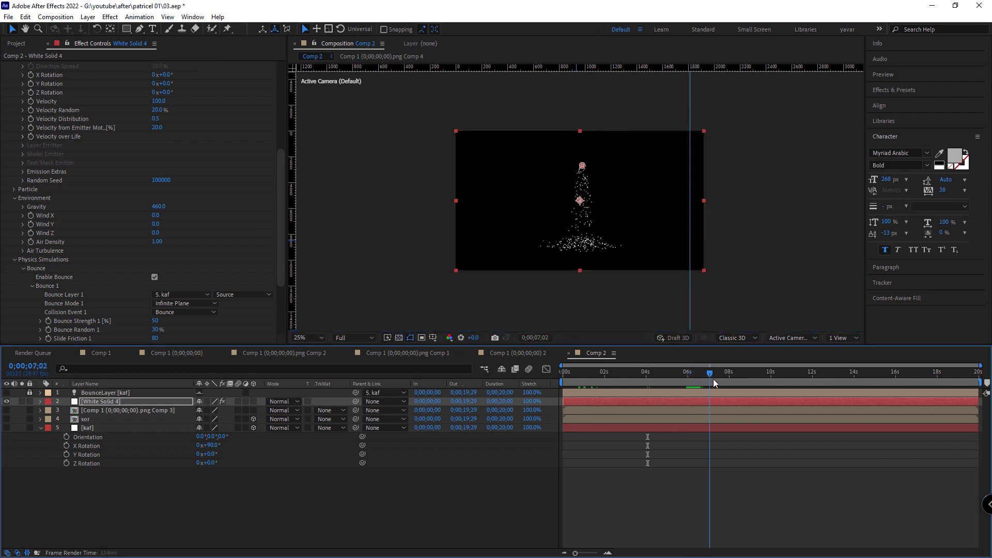
pyautogui.scroll(1, 114, 154)
pyautogui.scroll(2, 114, 152)
pyautogui.scroll(3, 113, 151)
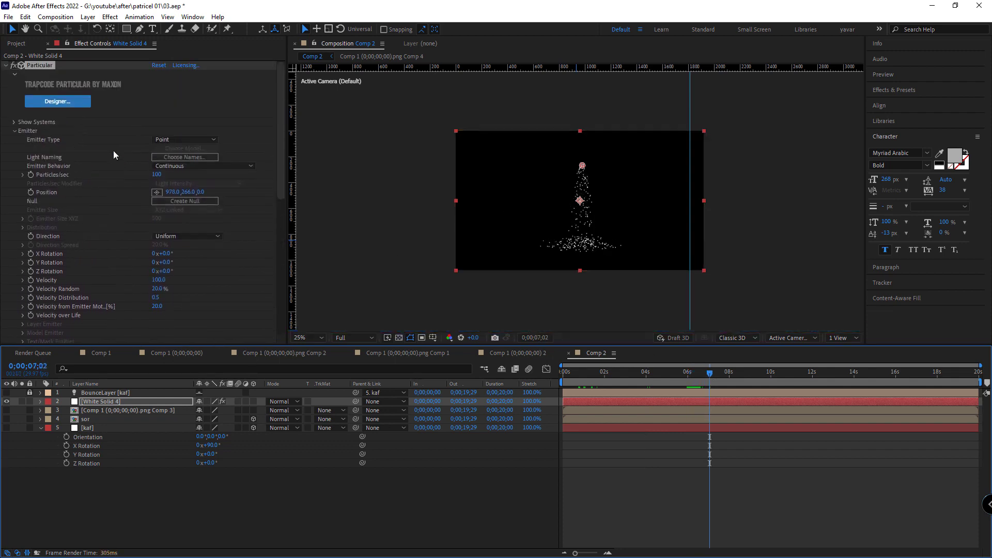
pyautogui.scroll(-1, 166, 195)
pyautogui.scroll(-3, 166, 195)
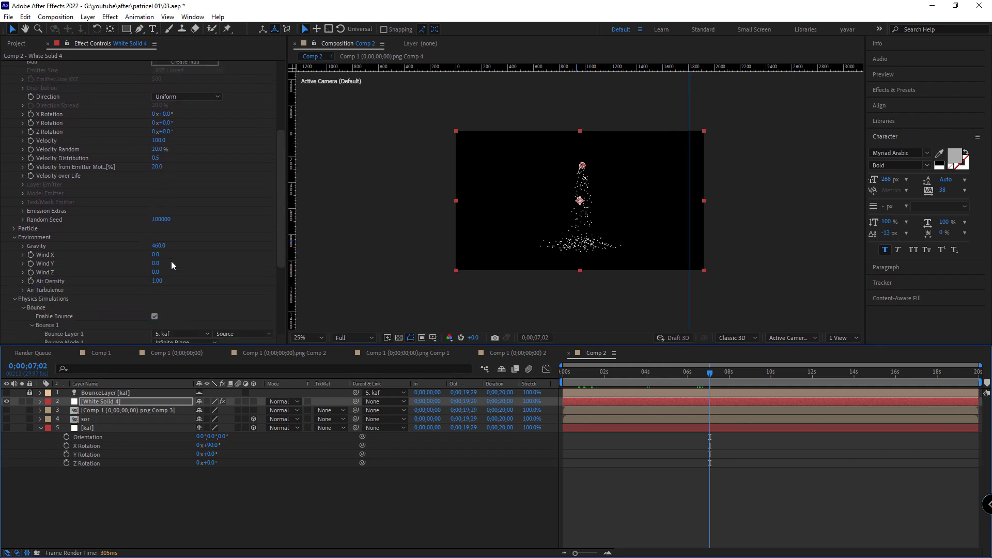
pyautogui.click(19, 236)
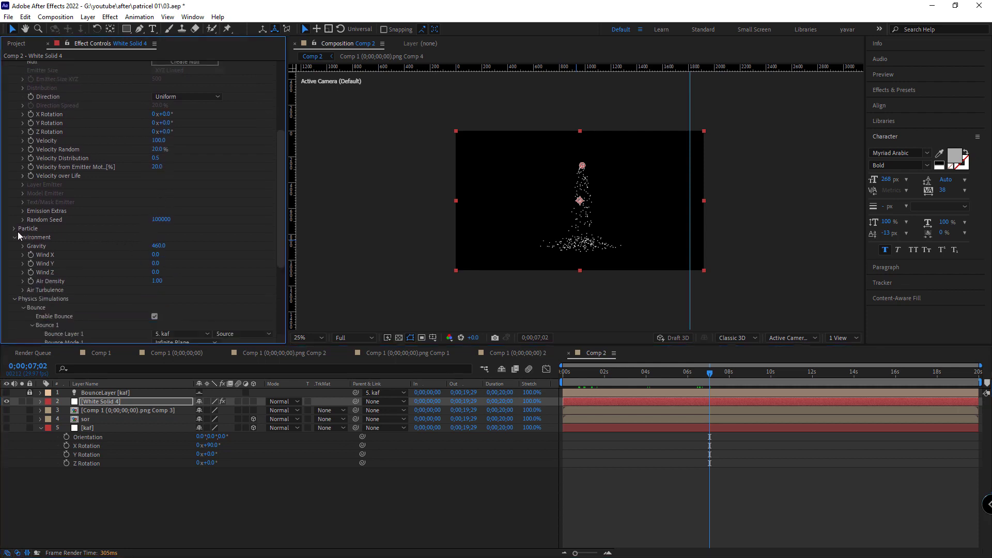
pyautogui.click(14, 228)
pyautogui.scroll(-5, 16, 229)
# - Set Particle Life to 30 seconds and scrub from about 3 seconds to check landing particles
pyautogui.click(155, 127)
pyautogui.write('30')
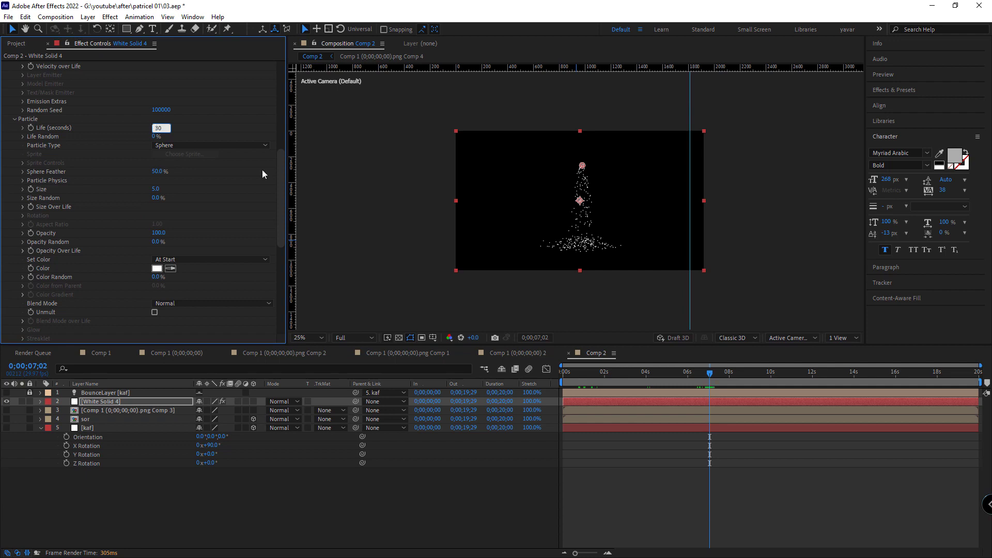
pyautogui.press('Return')
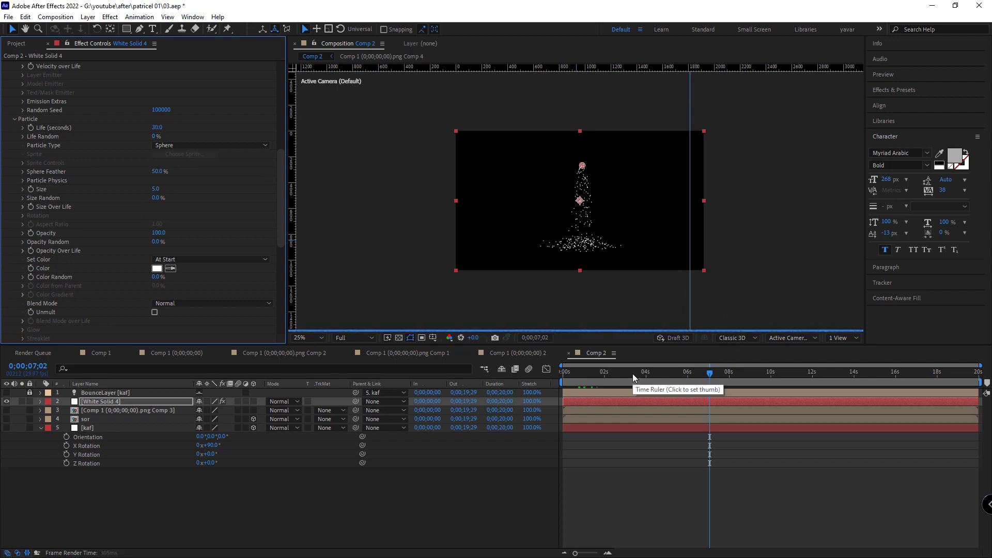
pyautogui.click(633, 376)
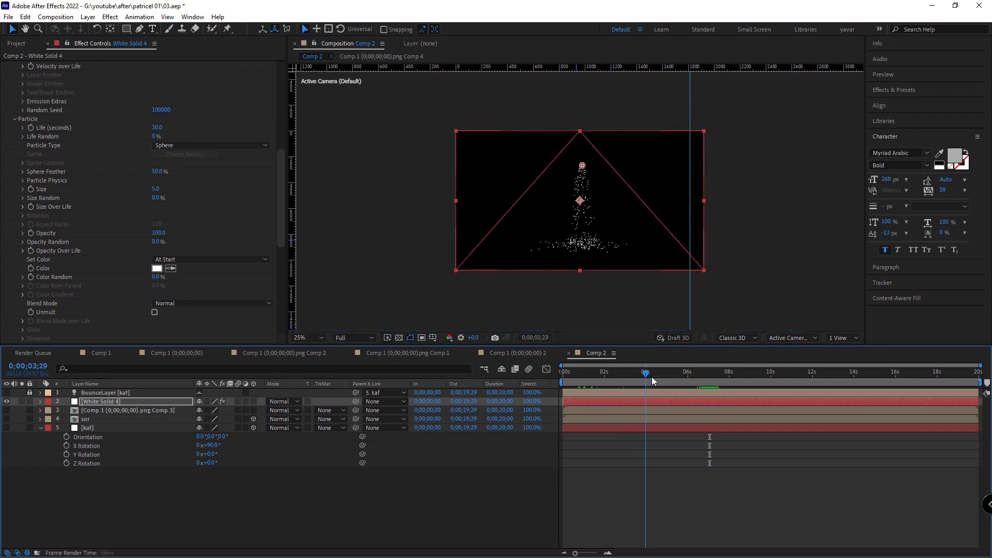
pyautogui.moveTo(633, 376); pyautogui.dragTo(725, 378)
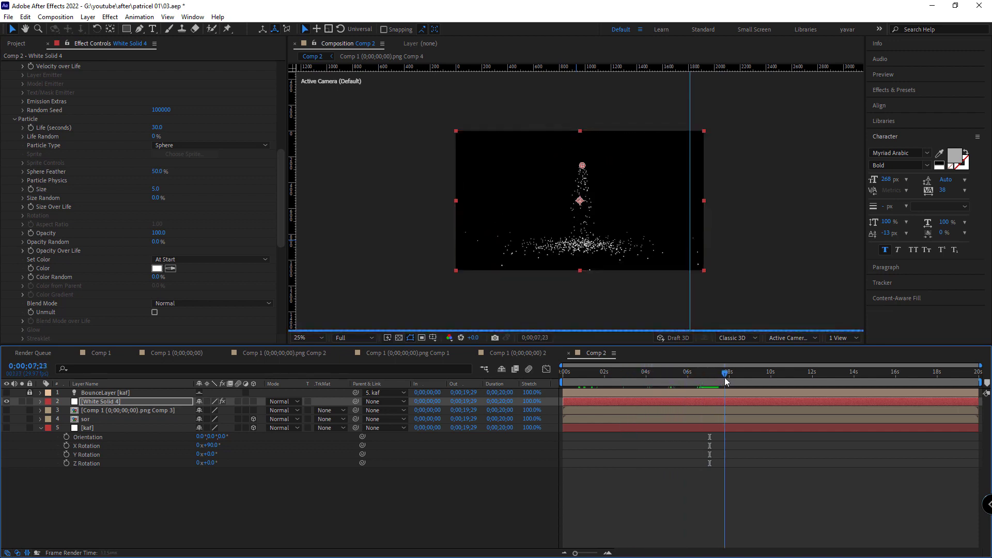
# - Set Bounce Strength, Bounce Random and Slide Friction to 0 so particles settle flat
pyautogui.moveTo(283, 187); pyautogui.dragTo(277, 263)
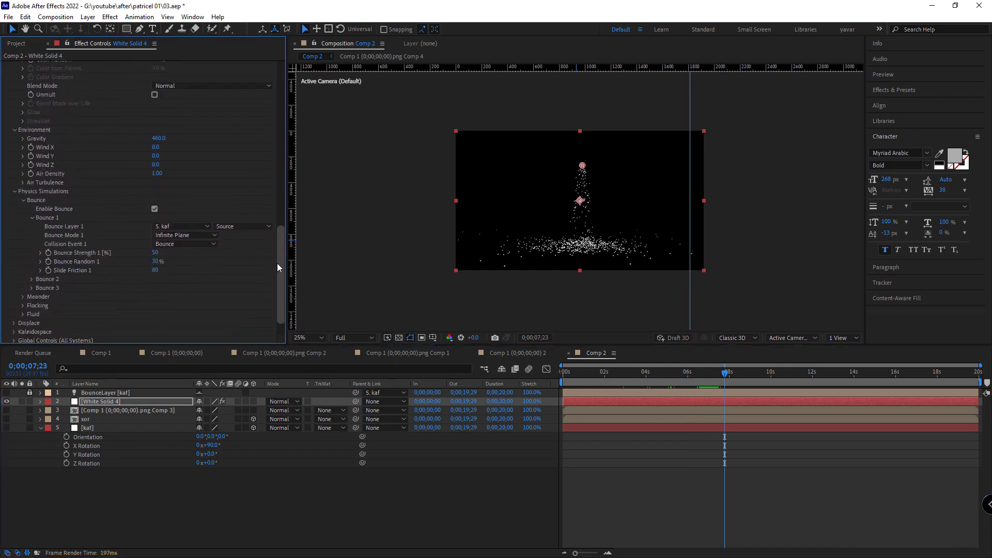
pyautogui.click(155, 253)
pyautogui.write('0')
pyautogui.click(159, 261)
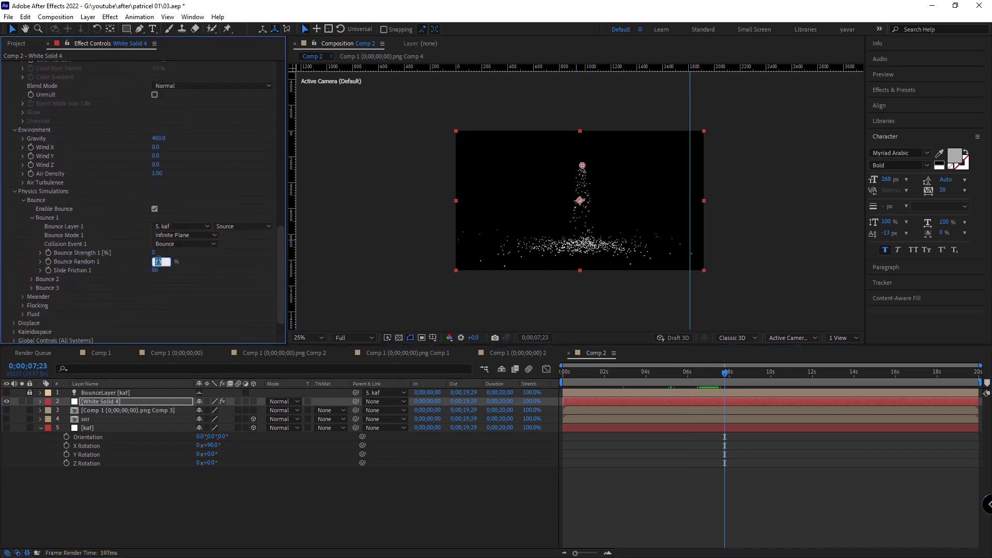
pyautogui.write('0')
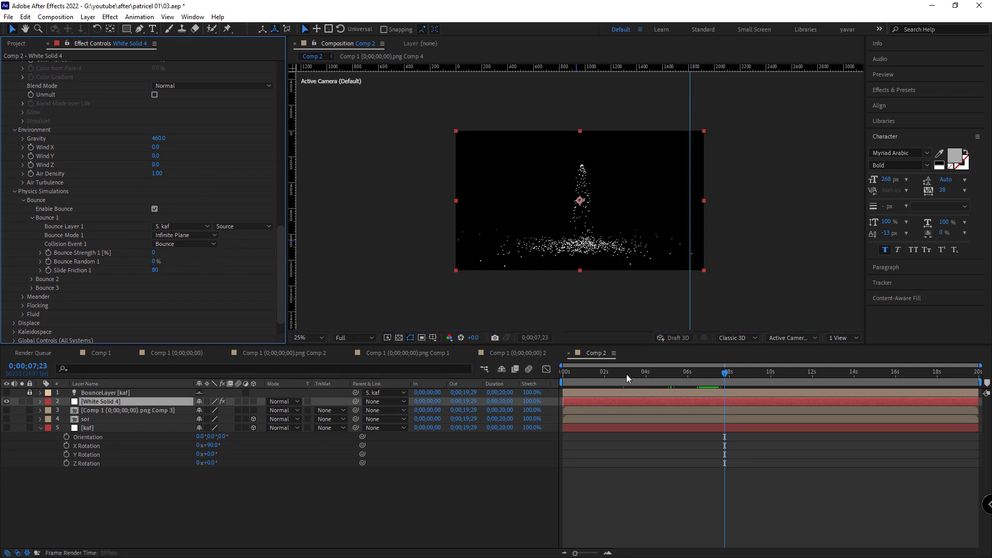
pyautogui.click(571, 373)
pyautogui.moveTo(575, 375); pyautogui.dragTo(662, 382)
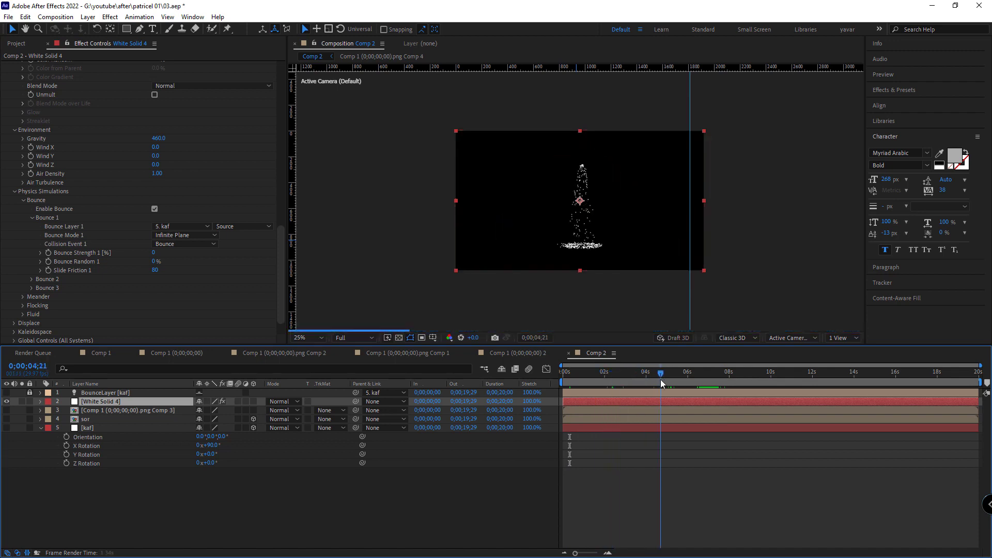
pyautogui.moveTo(660, 380); pyautogui.dragTo(702, 381)
pyautogui.click(154, 270)
pyautogui.write('0')
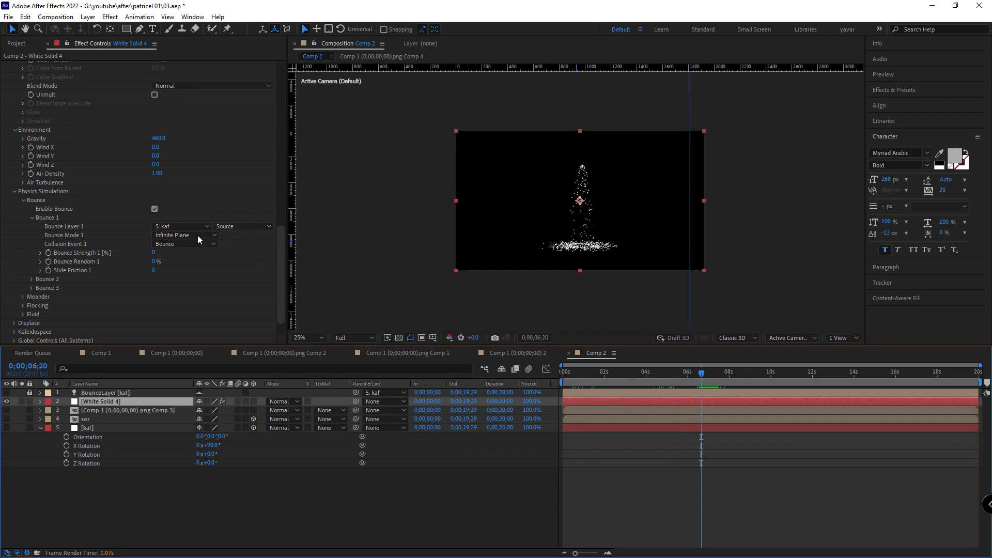
pyautogui.scroll(-1, 51, 309)
# - Enable Meander and preview it from about 1 second at 50% zoom
pyautogui.click(14, 299)
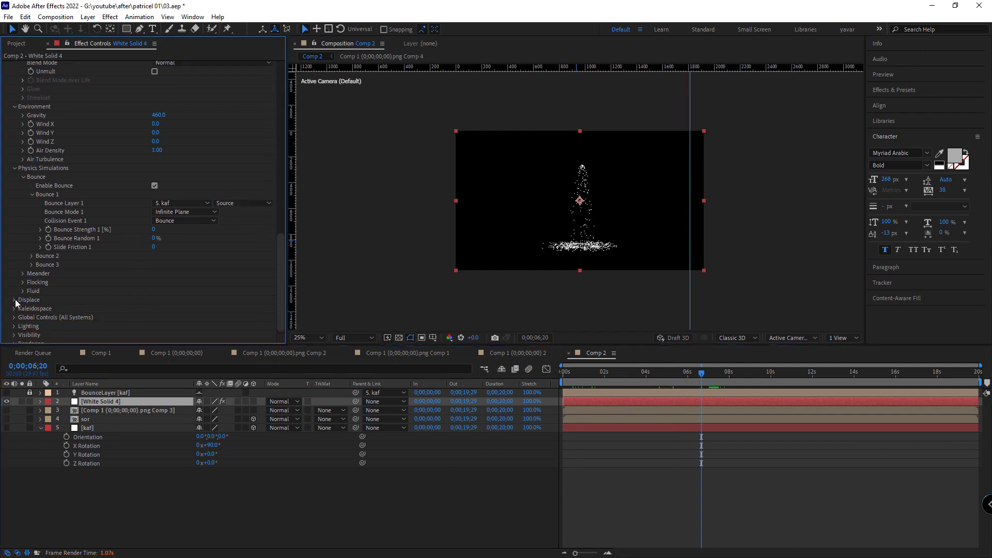
pyautogui.click(26, 279)
pyautogui.scroll(-3, 21, 278)
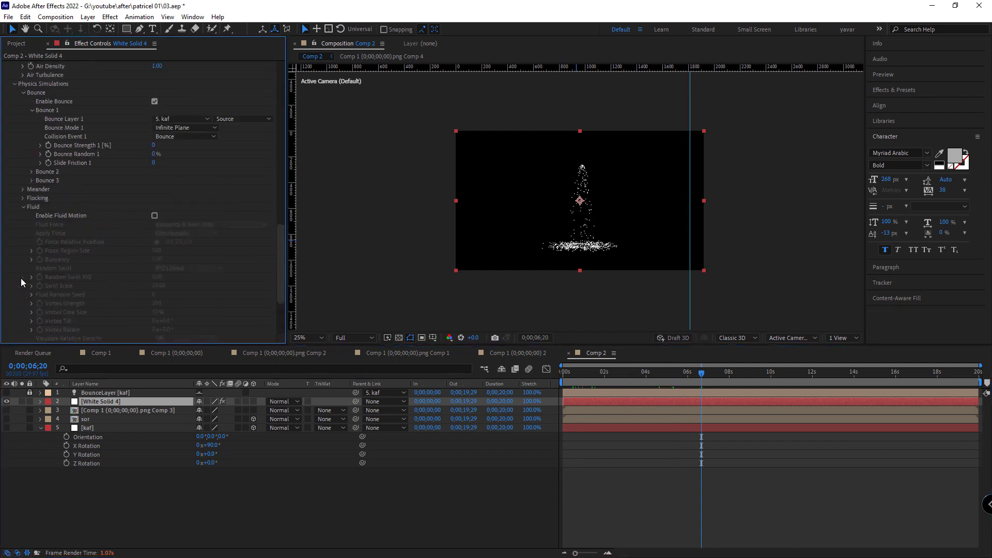
pyautogui.click(23, 189)
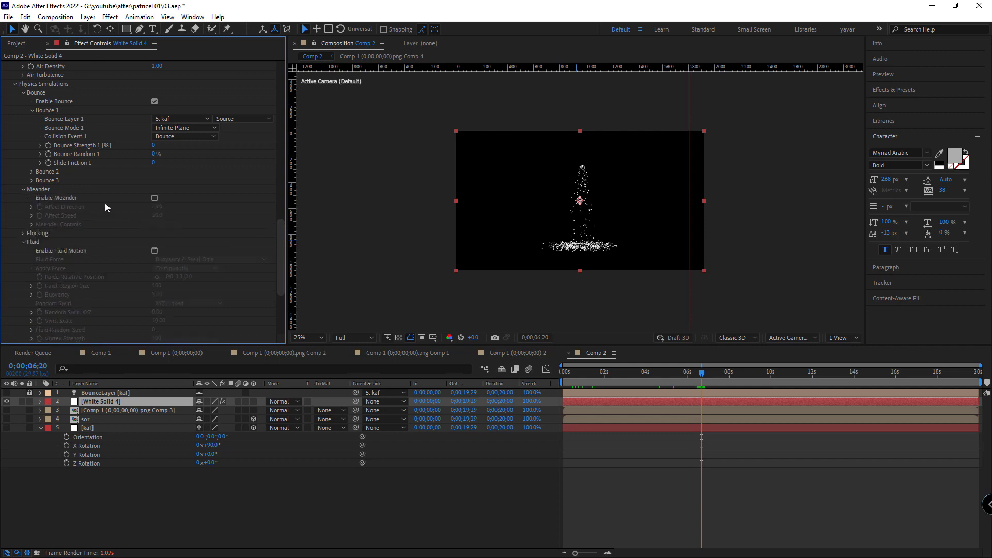
pyautogui.click(154, 199)
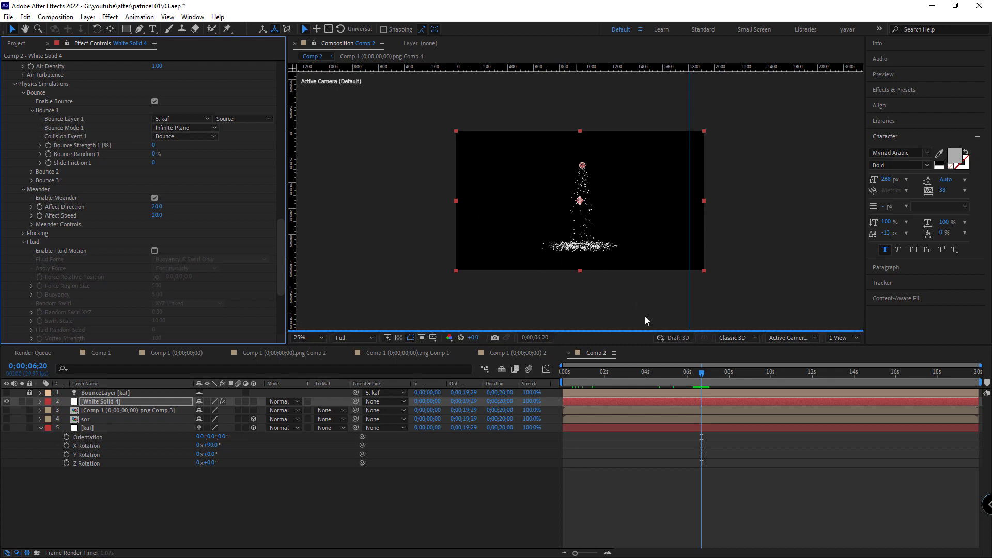
pyautogui.moveTo(626, 381); pyautogui.dragTo(595, 381)
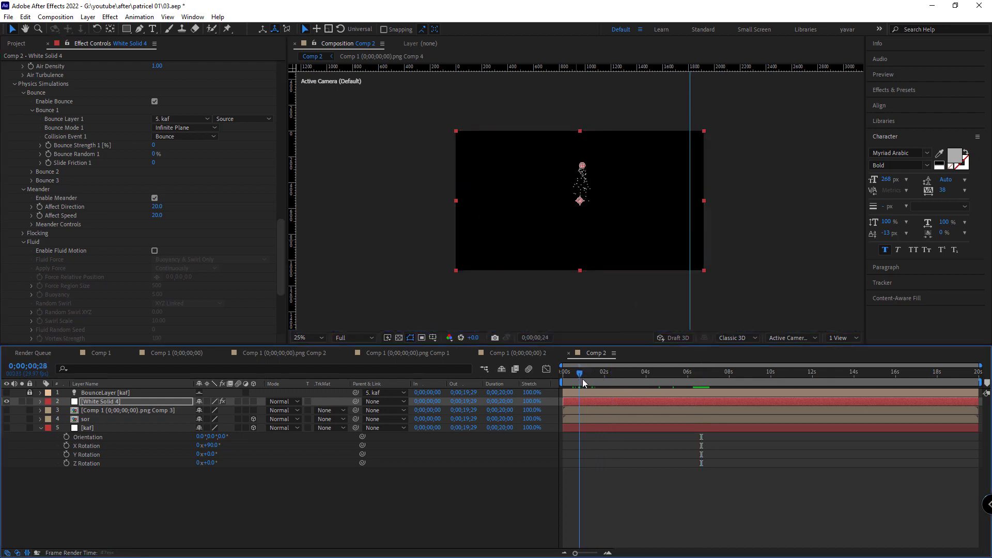
pyautogui.press('.')
pyautogui.press('.')
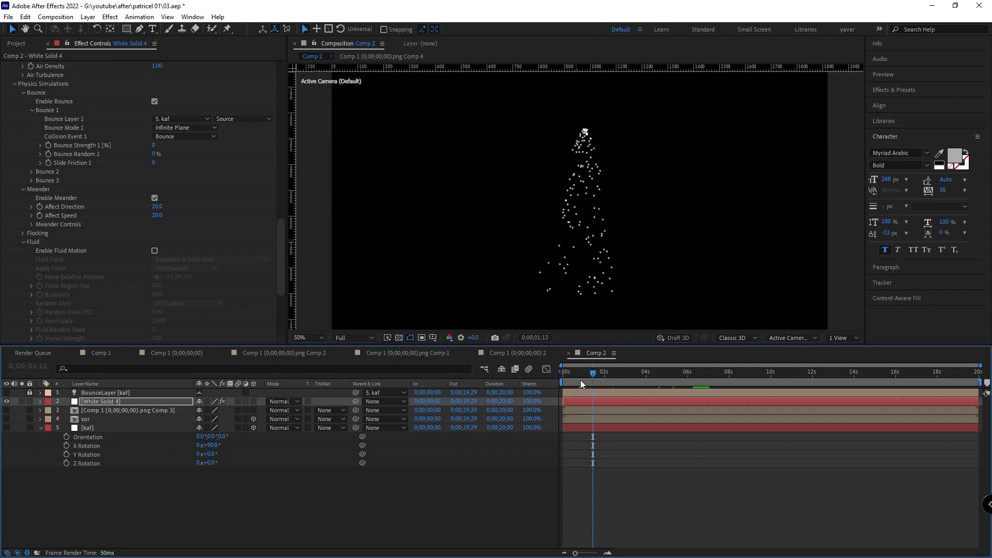
pyautogui.press('space')
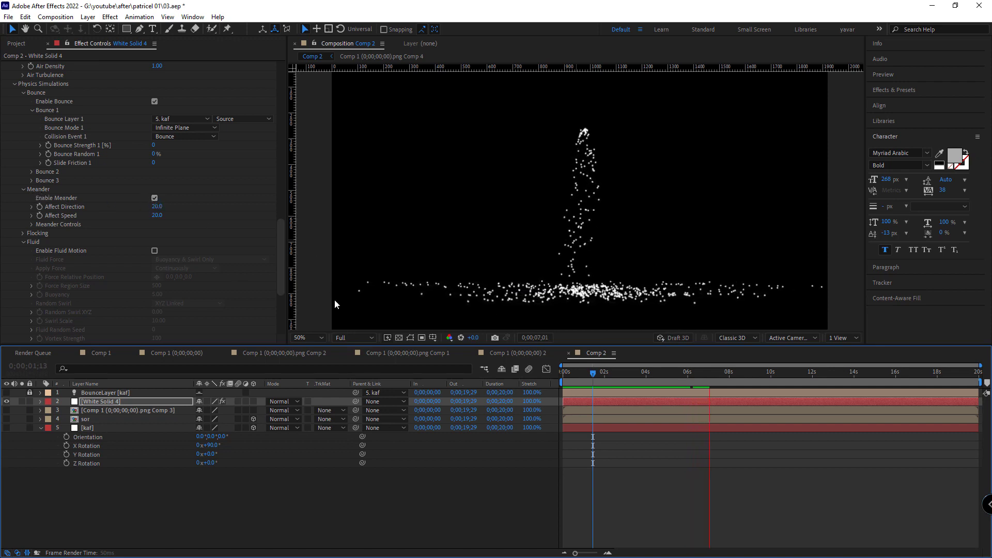
pyautogui.click(636, 382)
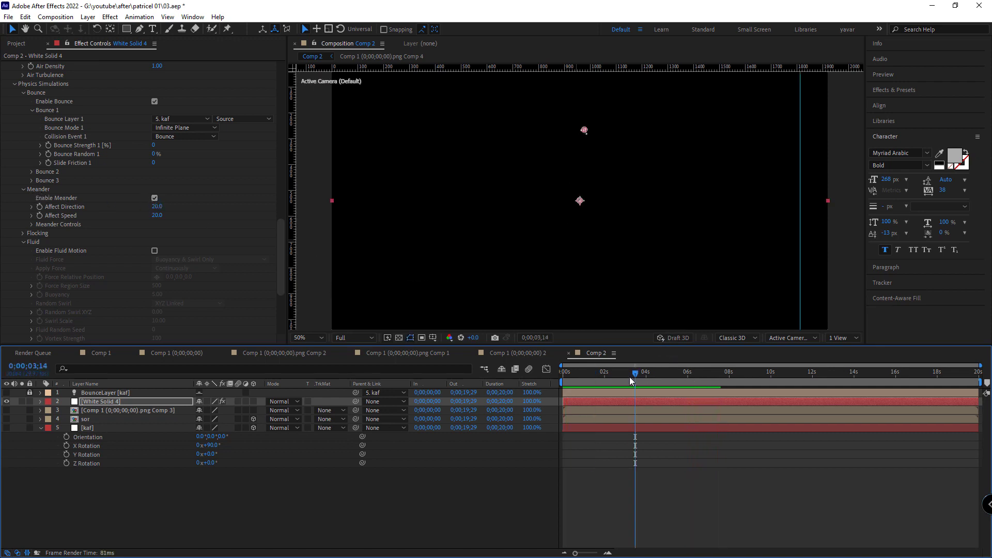
# - Turn Meander off and enable Flocking with its default Attract, Separate and Align values
pyautogui.click(154, 198)
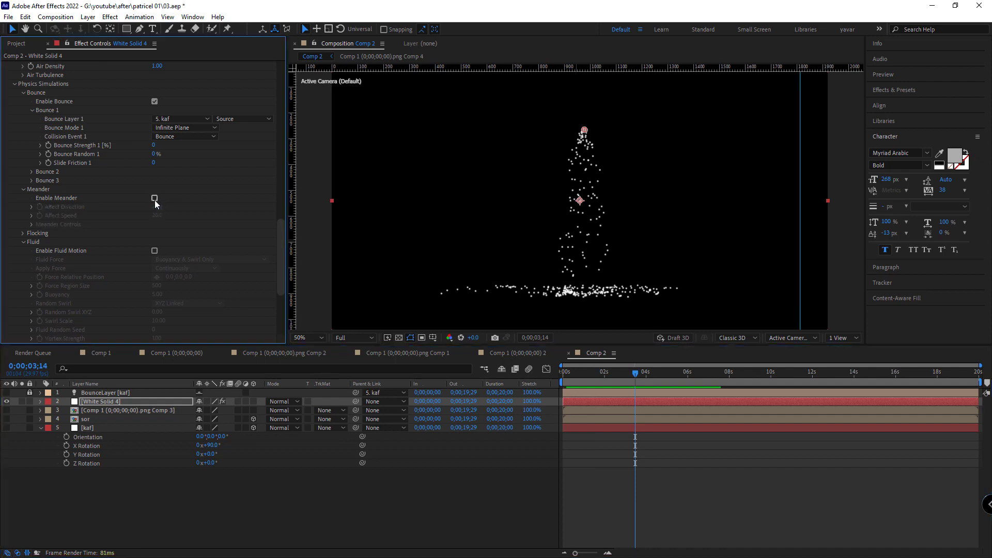
pyautogui.click(23, 233)
pyautogui.scroll(-1, 21, 237)
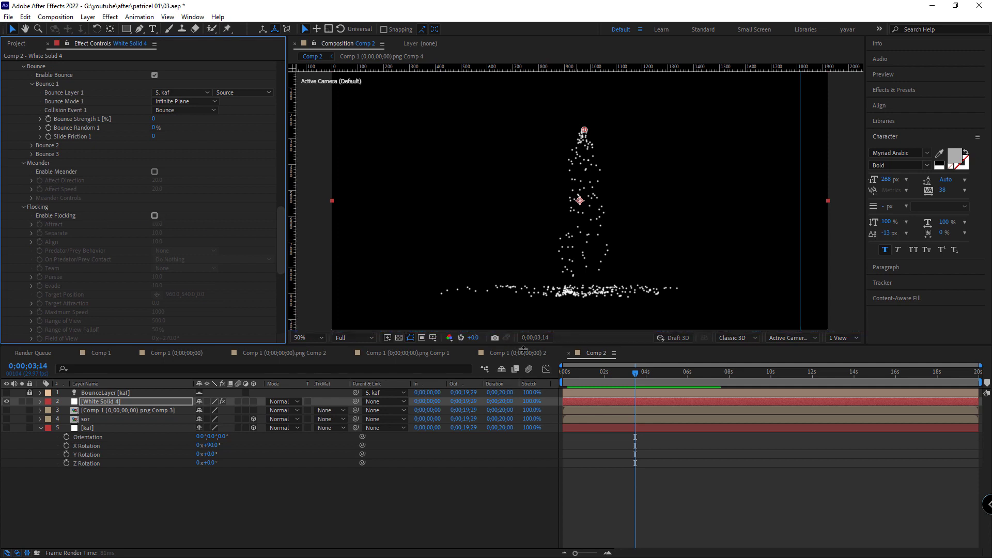
pyautogui.click(154, 215)
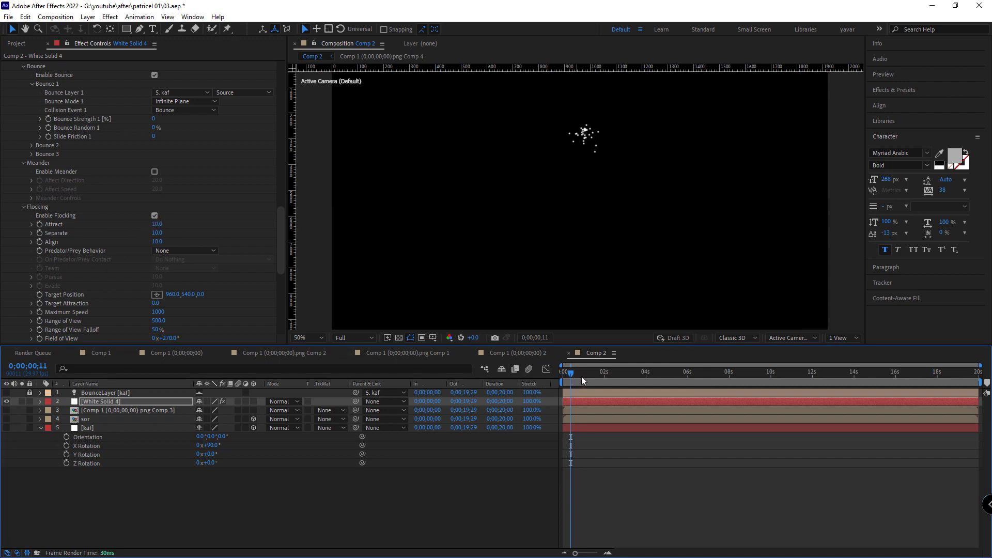
# - Preview the flocking particles and return to the first frame
pyautogui.press('space')
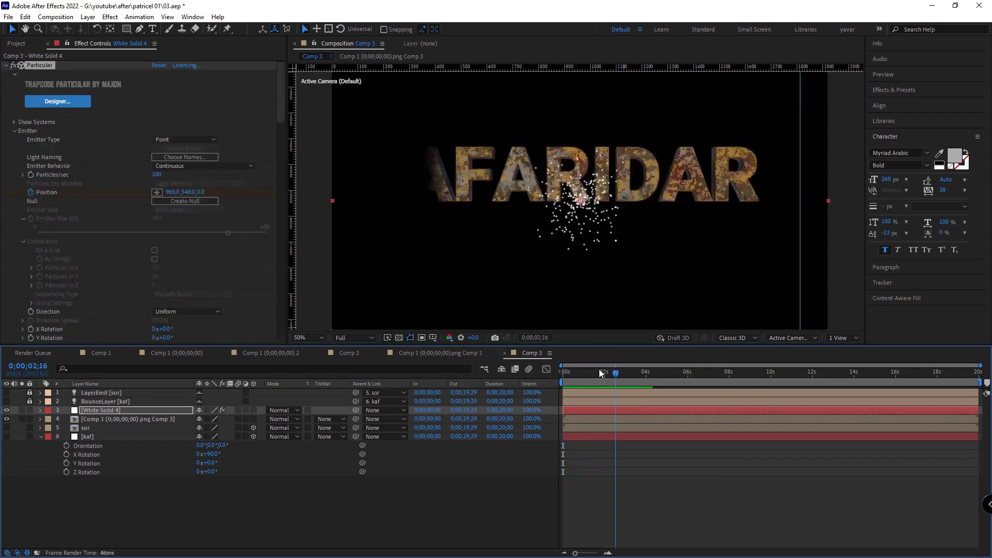
pyautogui.moveTo(621, 373); pyautogui.dragTo(555, 373)
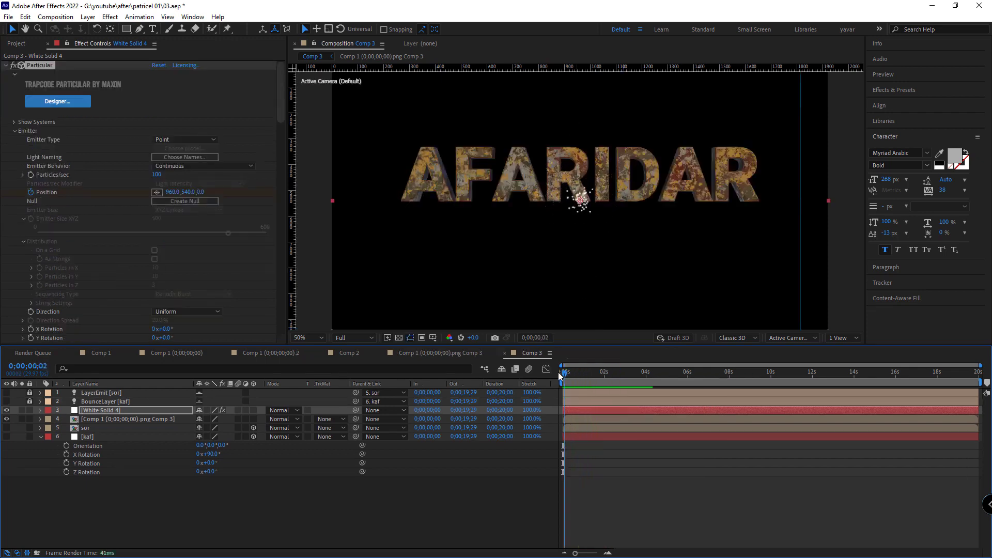
pyautogui.click(594, 410)
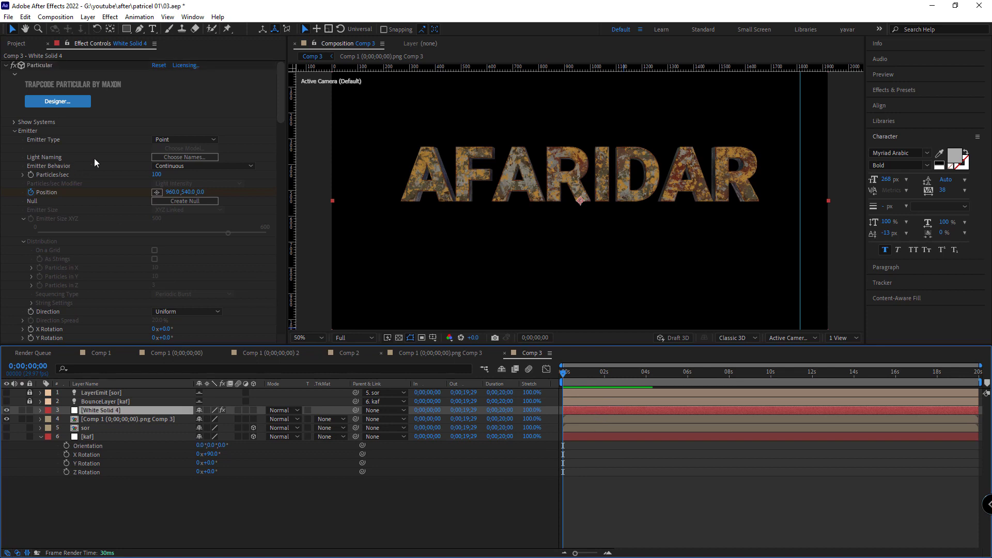
# - Set Emitter Type to Layer and scroll down to the Layer Emitter section
pyautogui.click(178, 141)
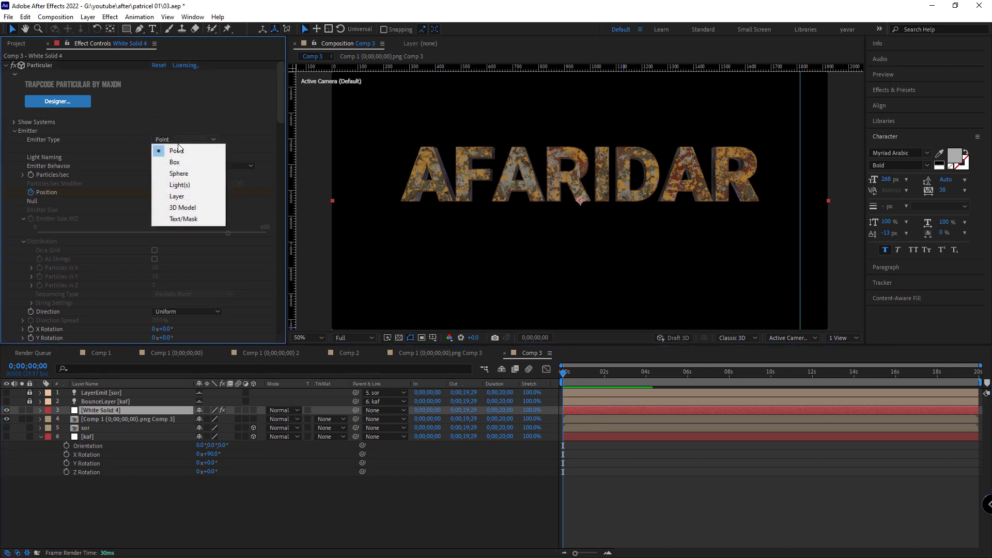
pyautogui.click(183, 198)
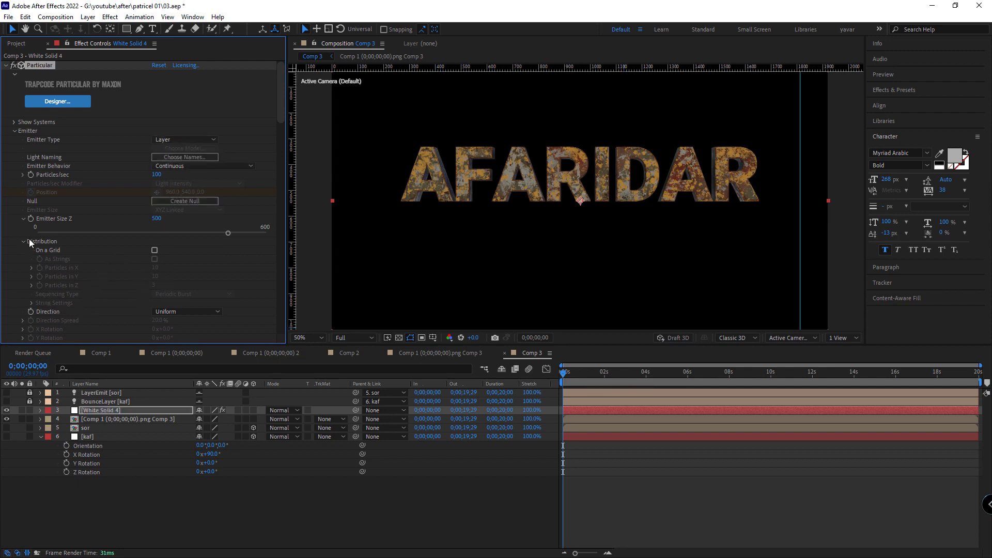
pyautogui.scroll(-2, 30, 241)
pyautogui.scroll(-2, 31, 254)
pyautogui.scroll(-2, 36, 266)
pyautogui.scroll(-3, 31, 274)
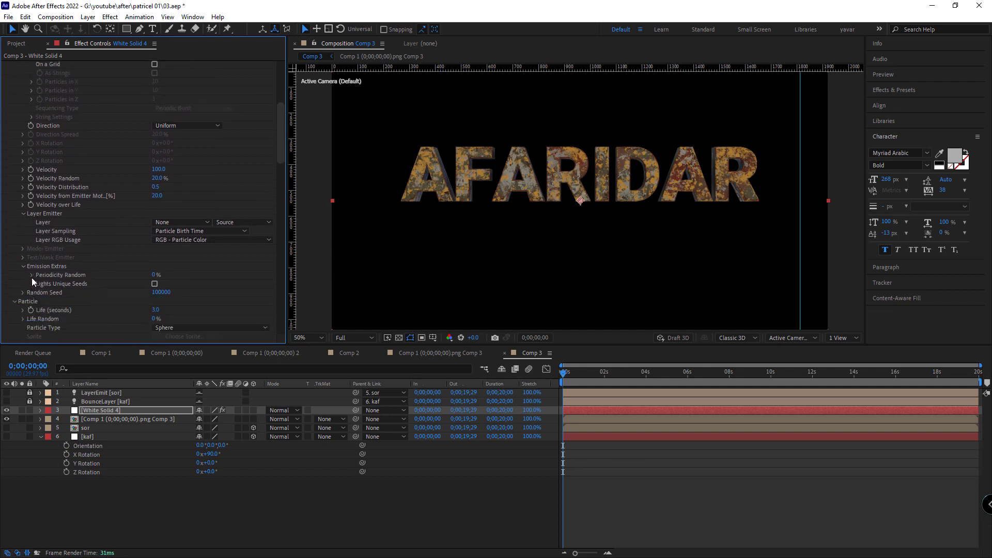
# - Set the Layer Emitter source to 5. sor and scrub to watch the AFARIDAR title dissolve
pyautogui.click(172, 223)
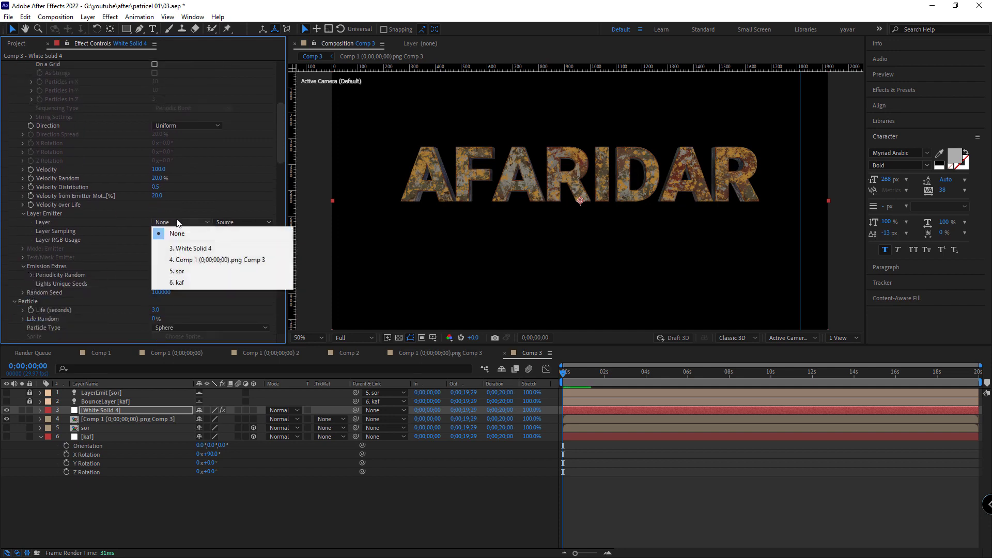
pyautogui.click(191, 271)
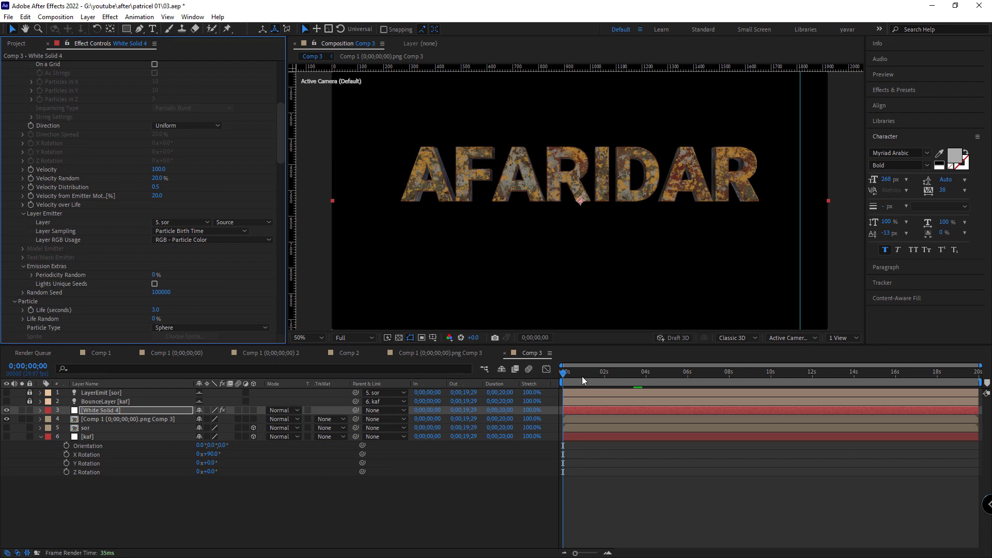
pyautogui.moveTo(583, 377); pyautogui.dragTo(656, 376)
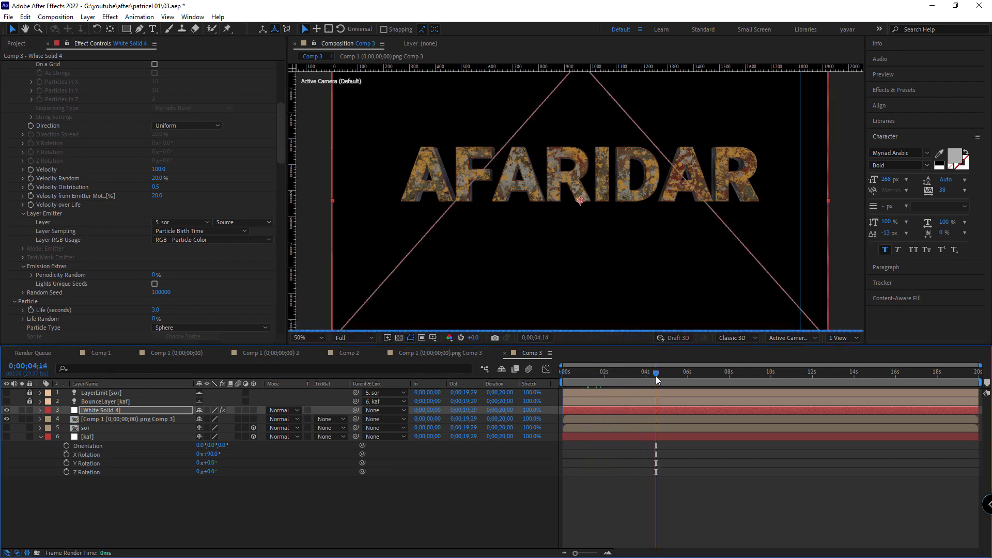
pyautogui.moveTo(663, 377); pyautogui.dragTo(610, 382)
pyautogui.moveTo(283, 146); pyautogui.dragTo(278, 53)
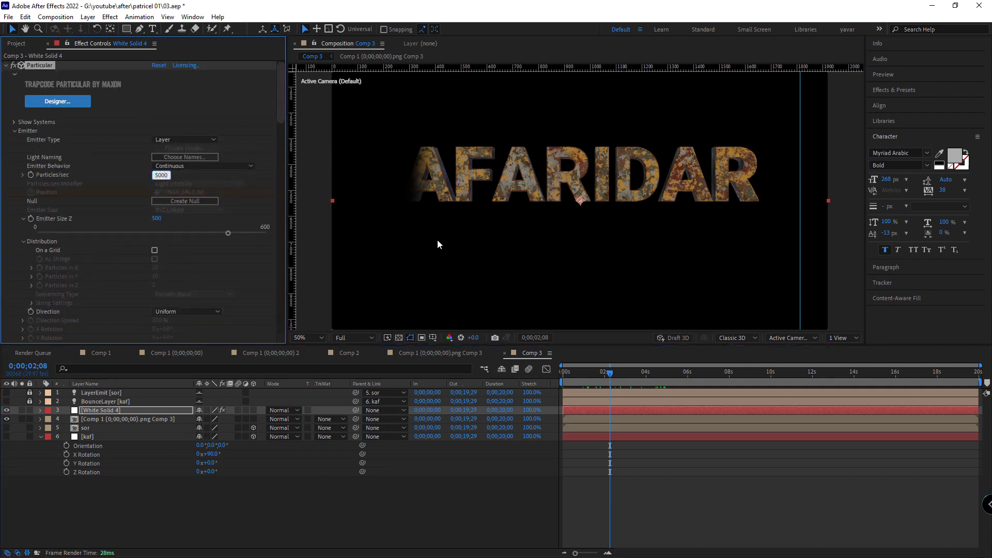
# - Set Velocity, Velocity Random, Velocity Distribution and Velocity from Emitter Motion to 0
pyautogui.moveTo(587, 374)
pyautogui.mouseDown()
pyautogui.moveTo(666, 377)
pyautogui.moveTo(631, 382)
pyautogui.mouseUp()
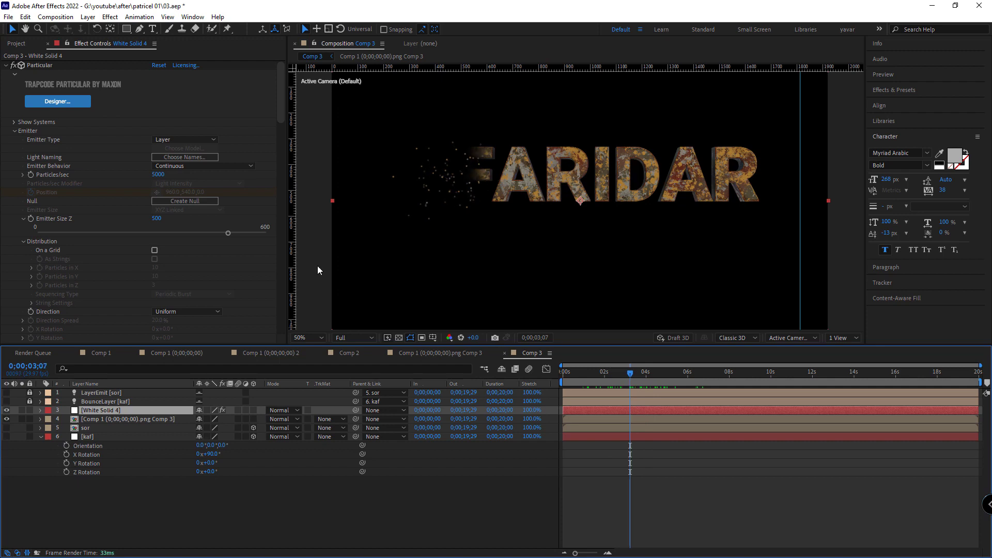
pyautogui.scroll(-3, 188, 211)
pyautogui.click(160, 286)
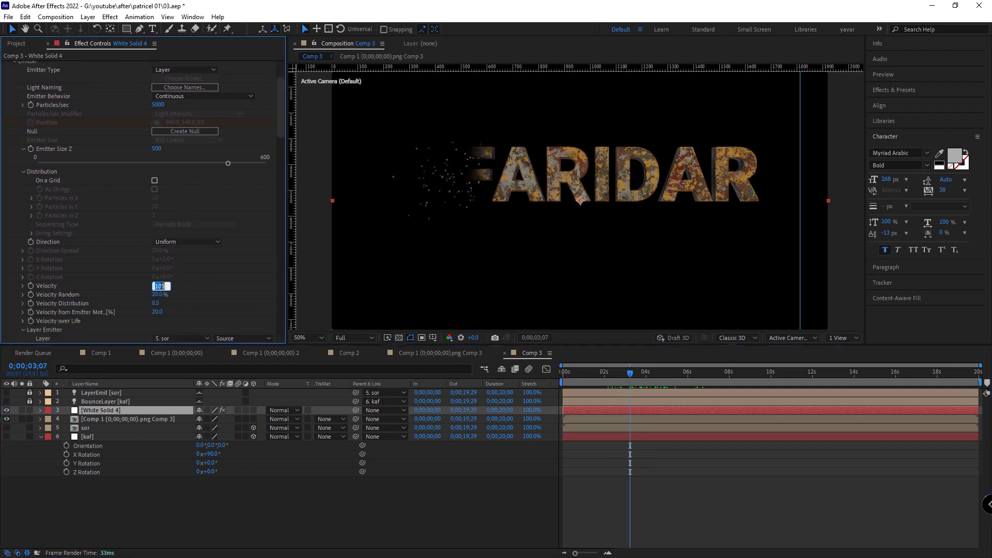
pyautogui.write('0')
pyautogui.click(160, 295)
pyautogui.write('0')
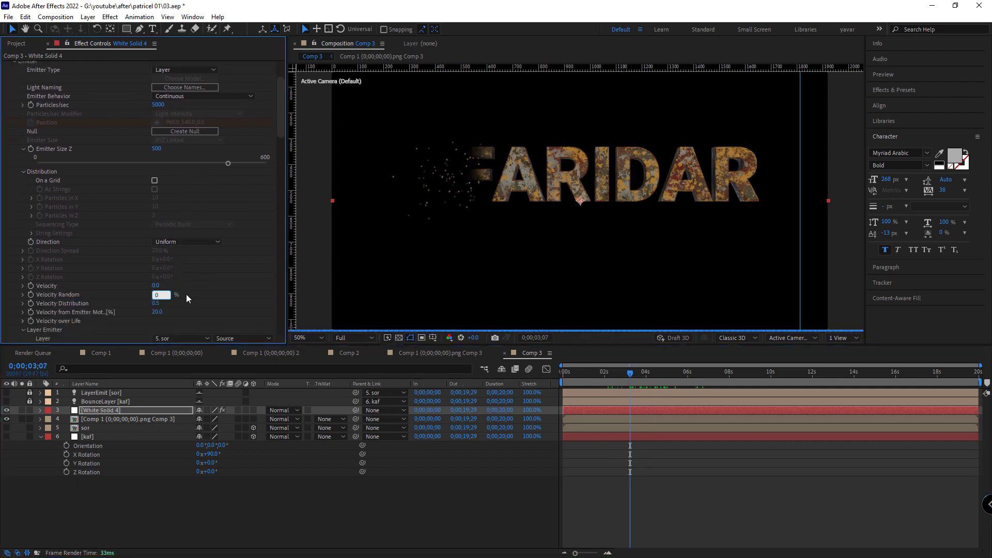
pyautogui.click(155, 304)
pyautogui.write('0')
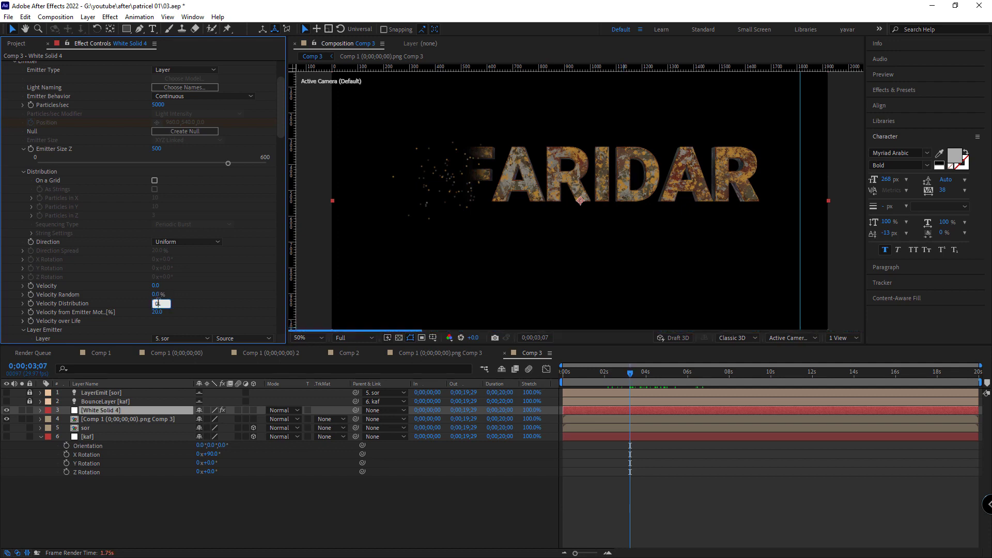
pyautogui.click(158, 312)
pyautogui.write('0')
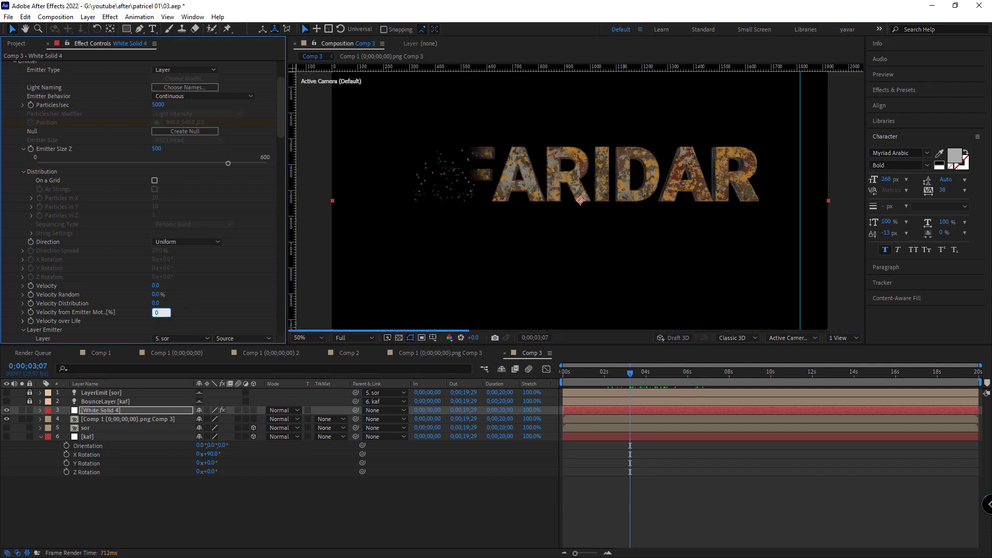
pyautogui.press('Return')
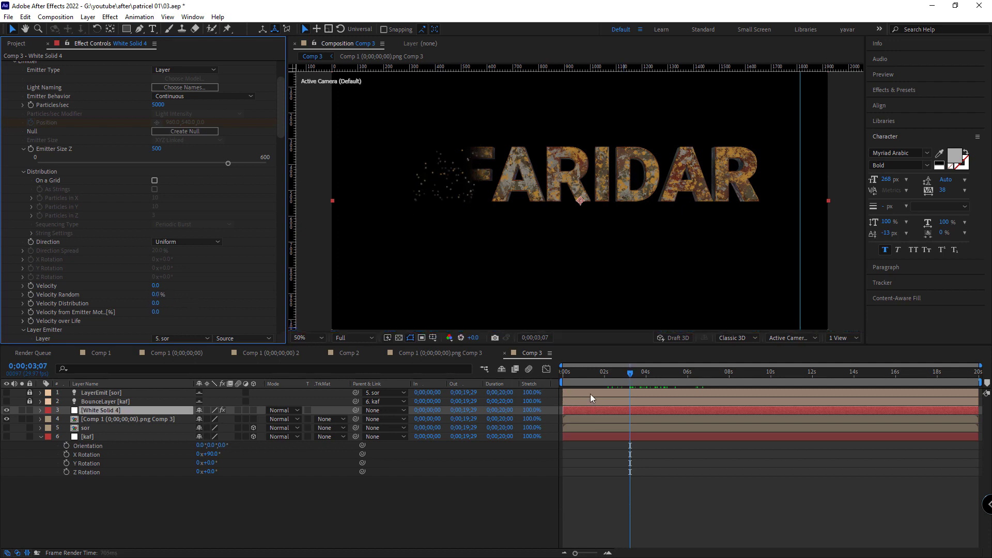
pyautogui.moveTo(594, 375)
pyautogui.mouseDown()
pyautogui.moveTo(689, 377)
pyautogui.moveTo(657, 374)
pyautogui.mouseUp()
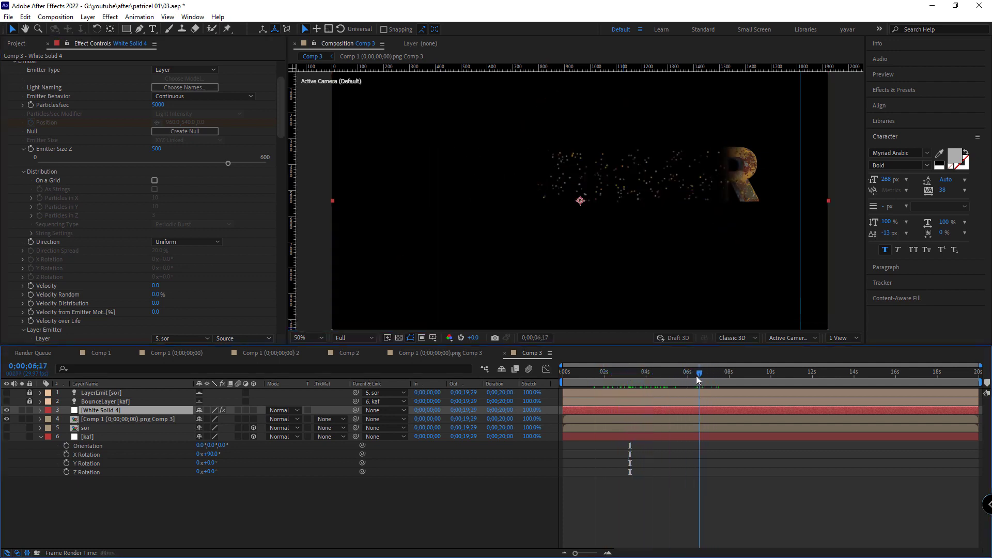
# - Set particle Life to 30 seconds and scrub to about two seconds in
pyautogui.scroll(-2, 172, 216)
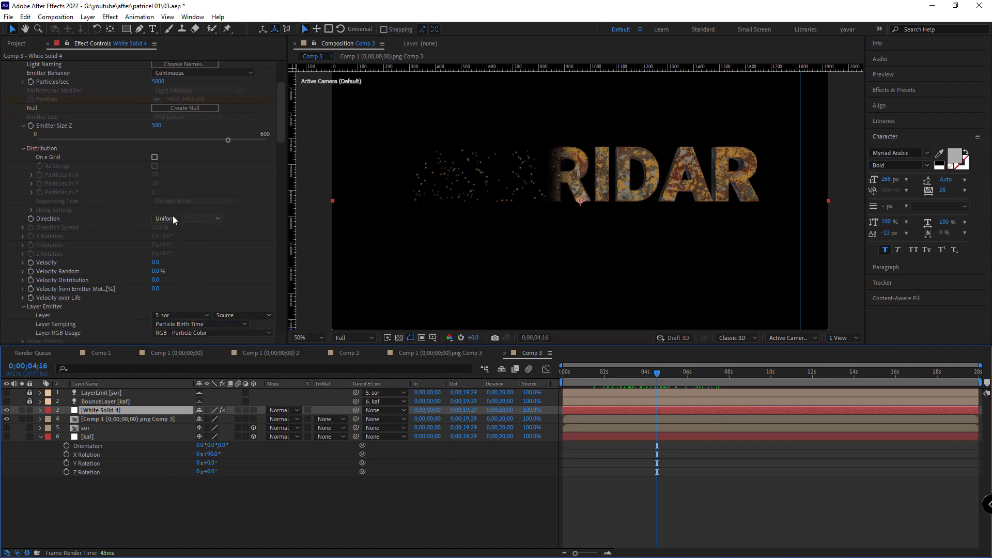
pyautogui.scroll(-2, 173, 215)
pyautogui.scroll(-4, 172, 216)
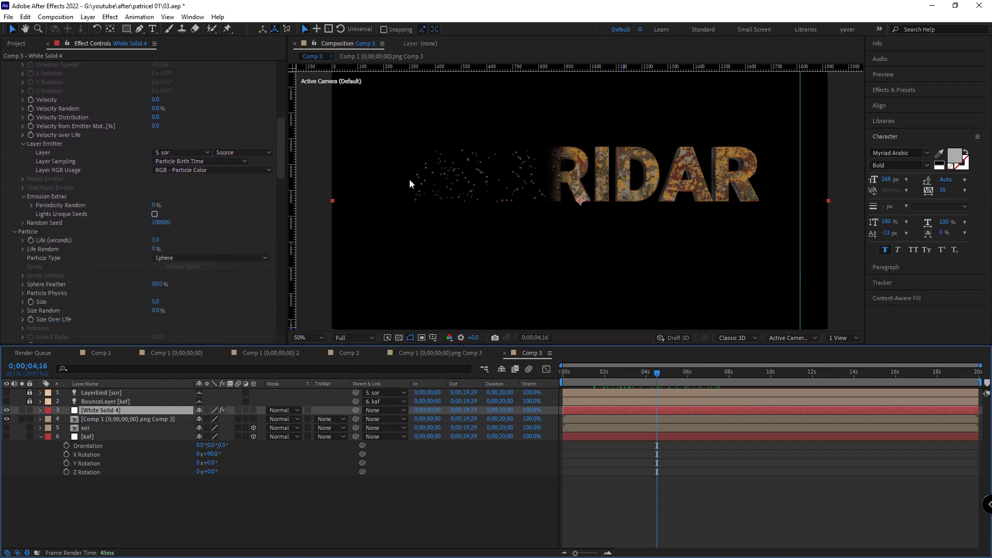
pyautogui.click(156, 240)
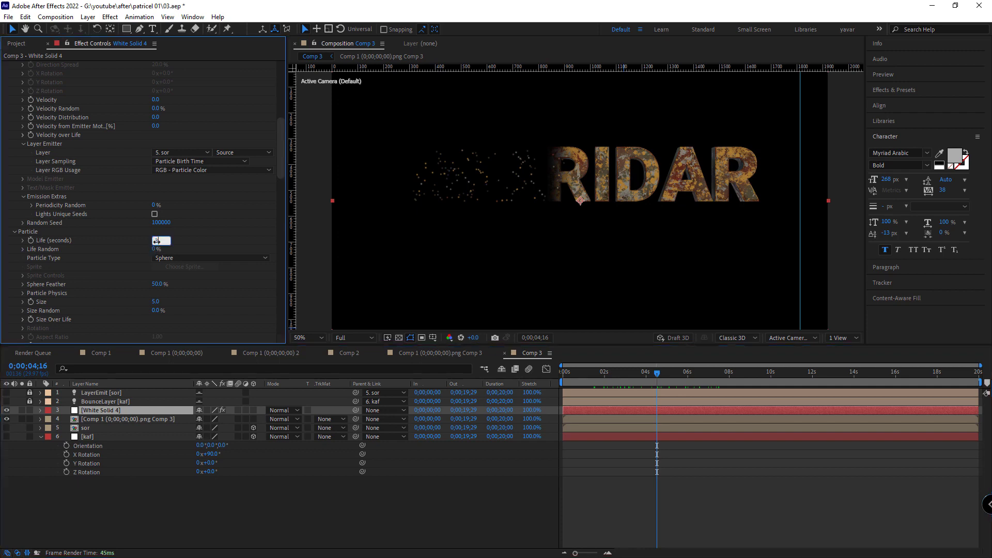
pyautogui.press('Return')
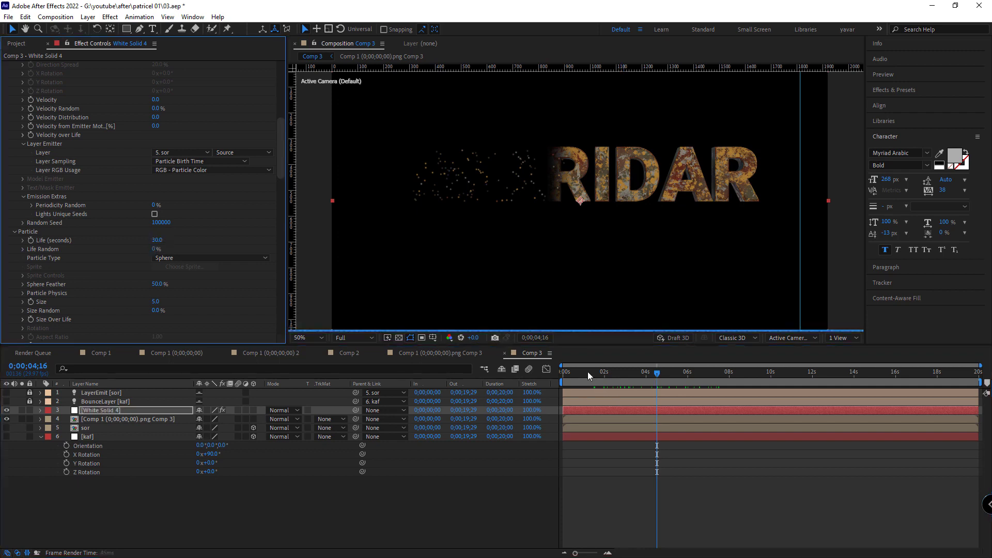
pyautogui.moveTo(592, 373); pyautogui.dragTo(687, 372)
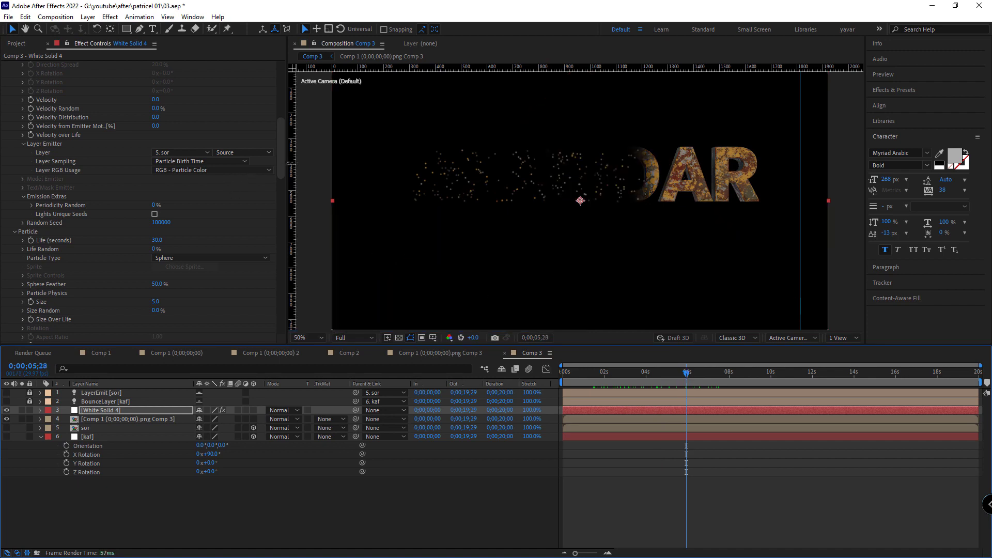
# - Set Emitter Size Z to 0 and Particles/sec to 50000, then preview the dissolve
pyautogui.moveTo(280, 165); pyautogui.dragTo(278, 111)
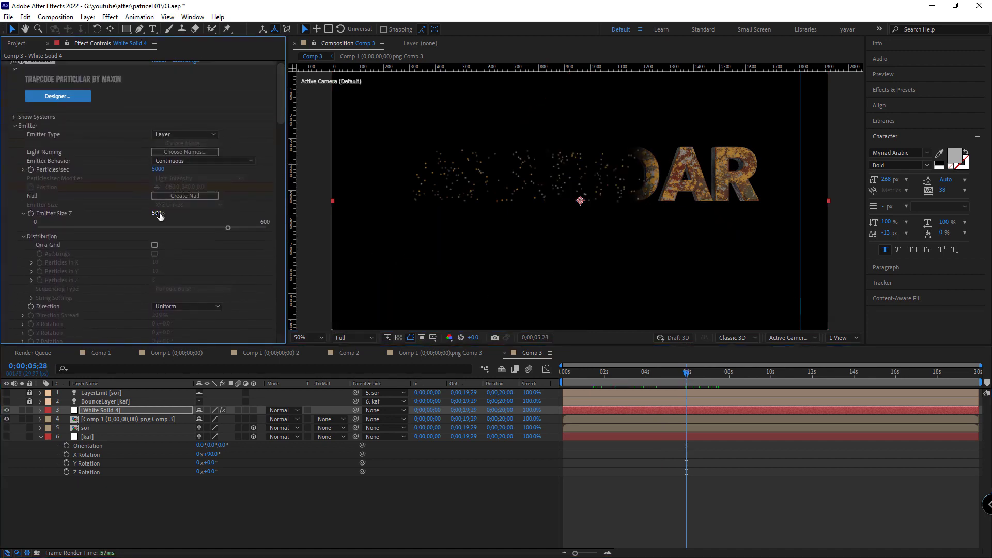
pyautogui.write('0')
pyautogui.press('Return')
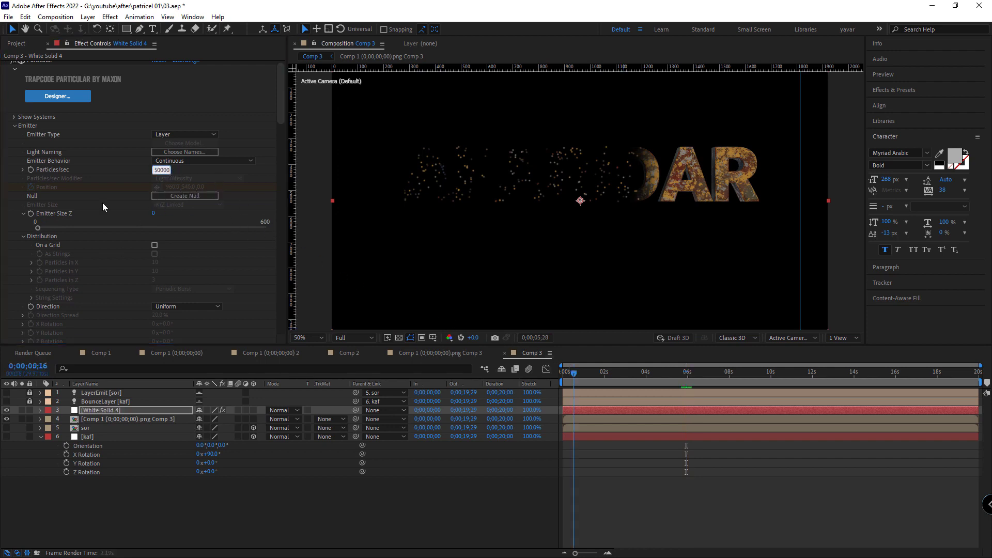
pyautogui.click(573, 372)
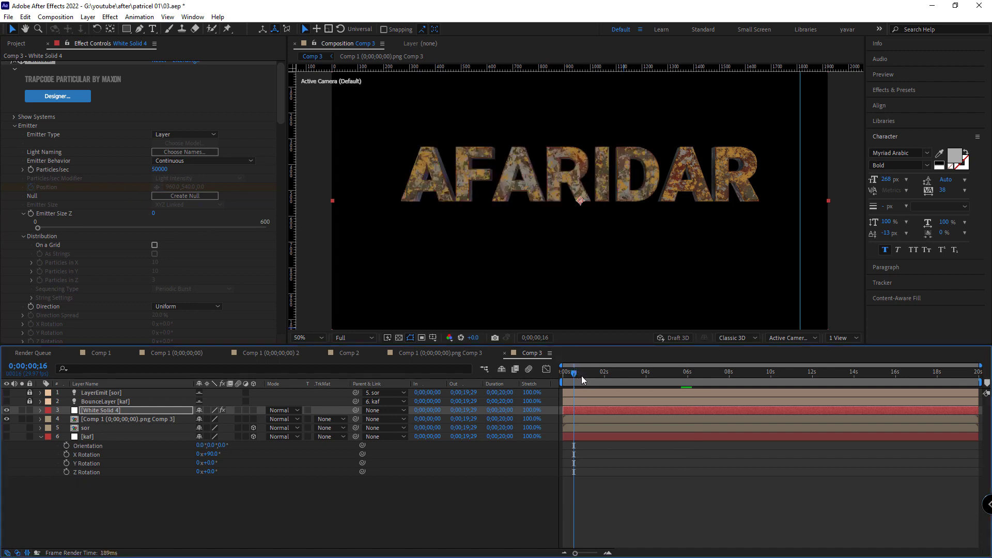
pyautogui.press('space')
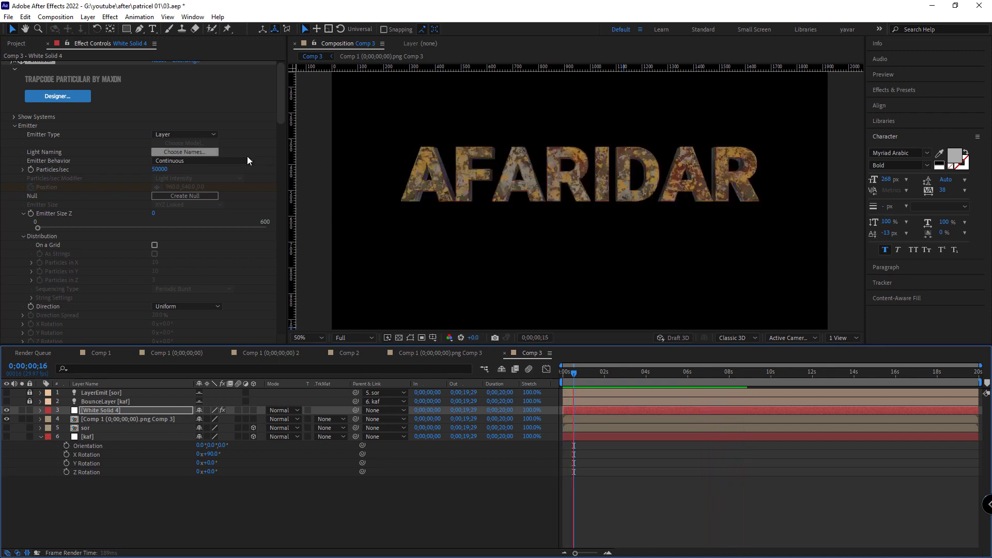
# - Set Gravity to 500 and preview the particles falling from the dissolving title
pyautogui.moveTo(281, 110); pyautogui.dragTo(266, 221)
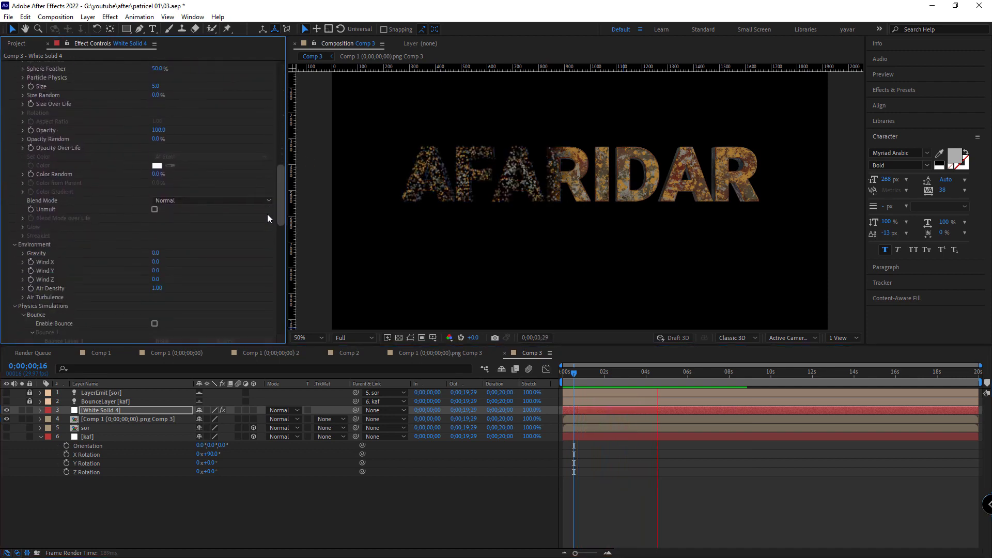
pyautogui.click(155, 217)
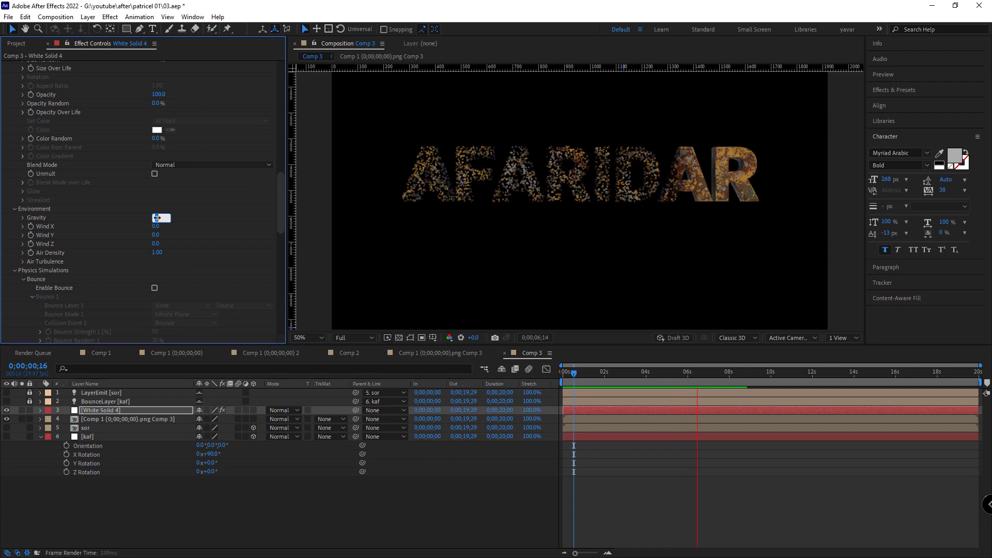
pyautogui.write('500')
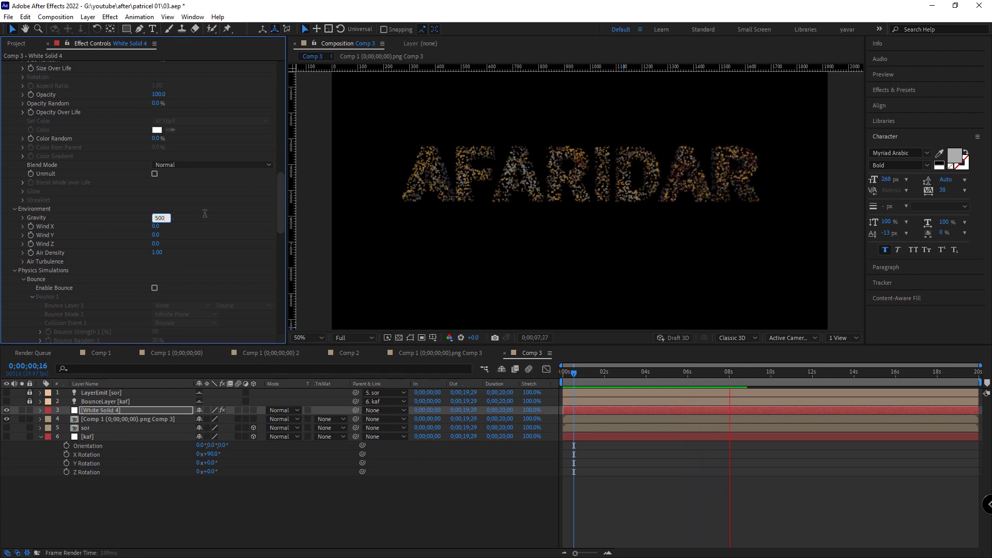
pyautogui.press('Return')
pyautogui.click(557, 378)
pyautogui.press('space')
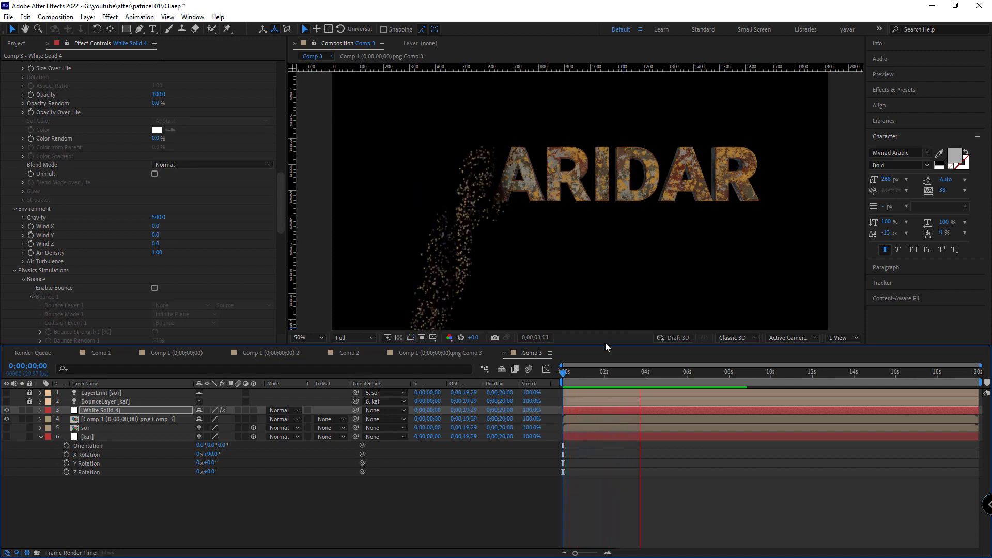
pyautogui.press('space')
pyautogui.click(586, 373)
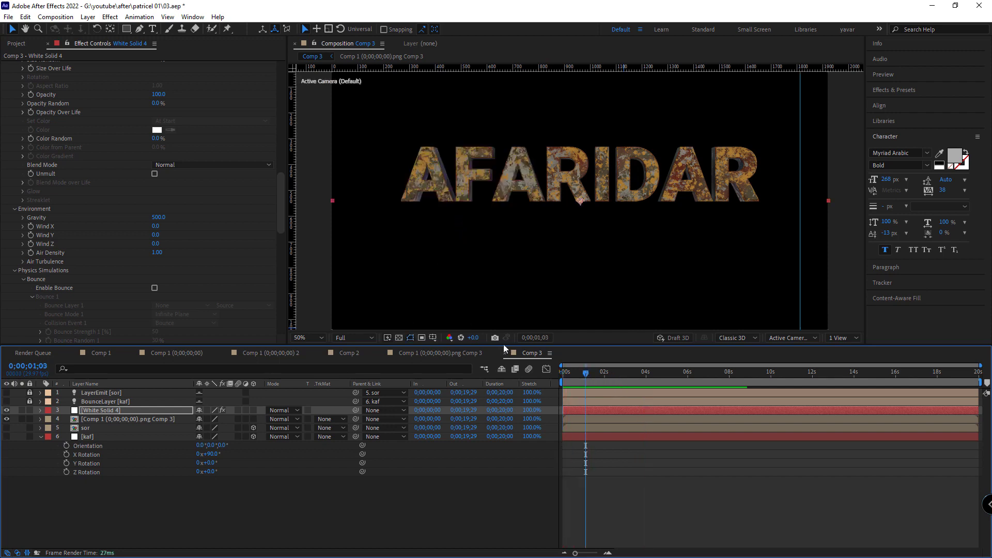
# - Enable Bounce with 6. kaf as Bounce Layer 1 and preview from the start
pyautogui.click(155, 289)
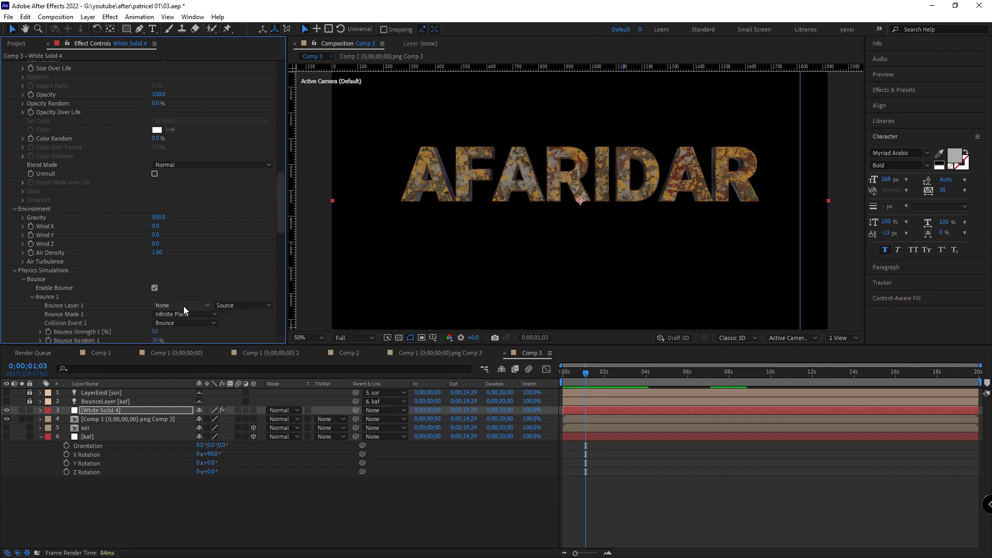
pyautogui.click(183, 306)
pyautogui.click(182, 366)
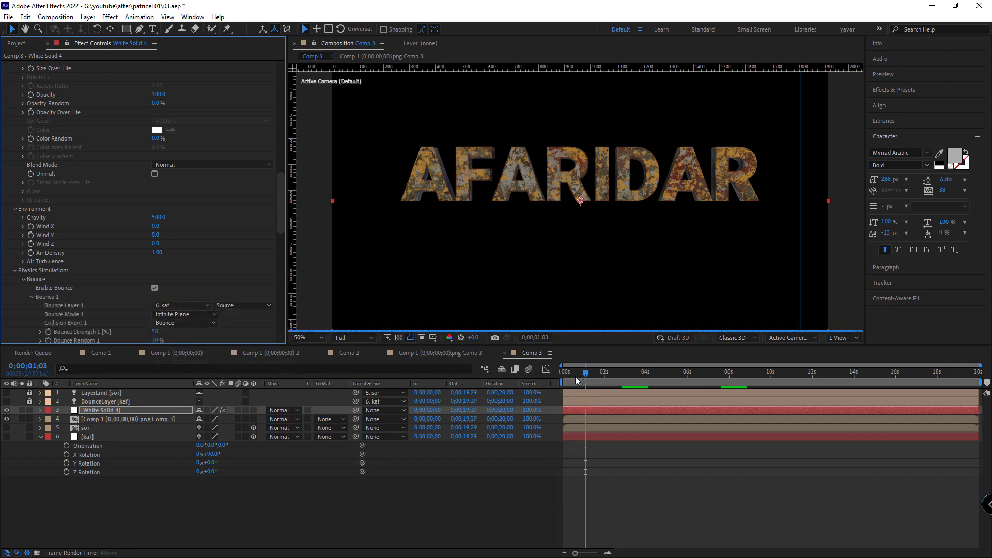
pyautogui.moveTo(577, 381); pyautogui.dragTo(525, 383)
pyautogui.press('space')
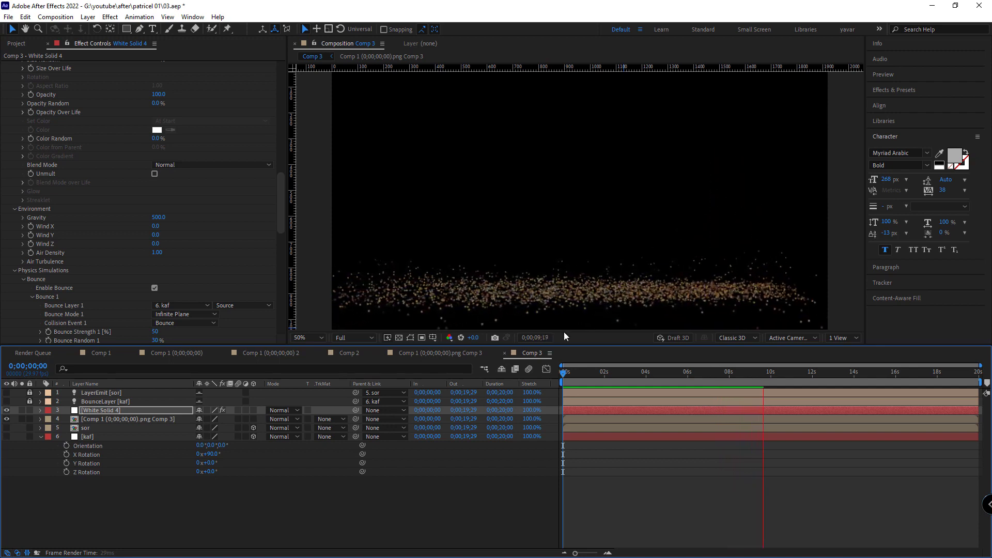
# - In Bounce 1, set Bounce Strength to 0, Bounce Random to 0% and Slide Friction to 50
pyautogui.moveTo(279, 217); pyautogui.dragTo(279, 238)
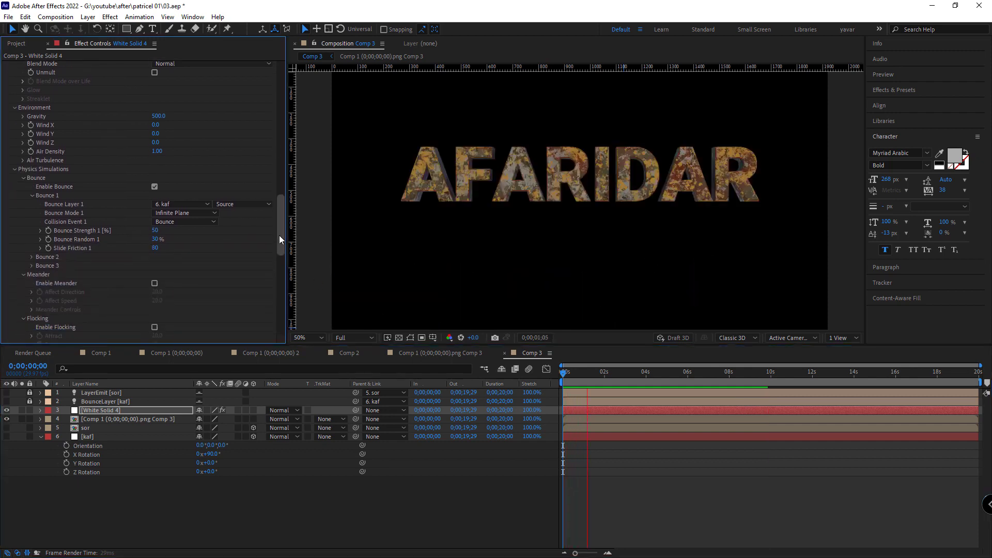
pyautogui.click(155, 231)
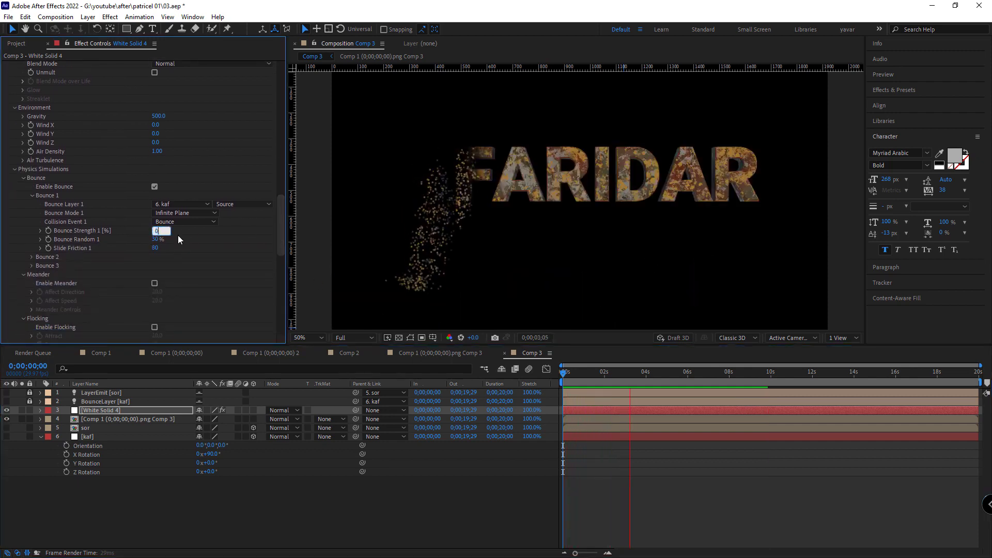
pyautogui.write('030')
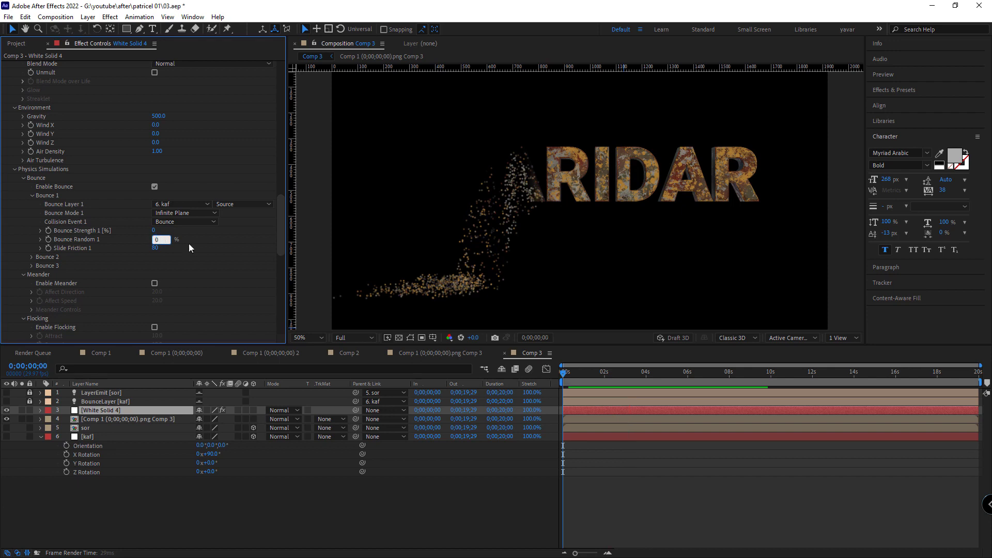
pyautogui.click(157, 249)
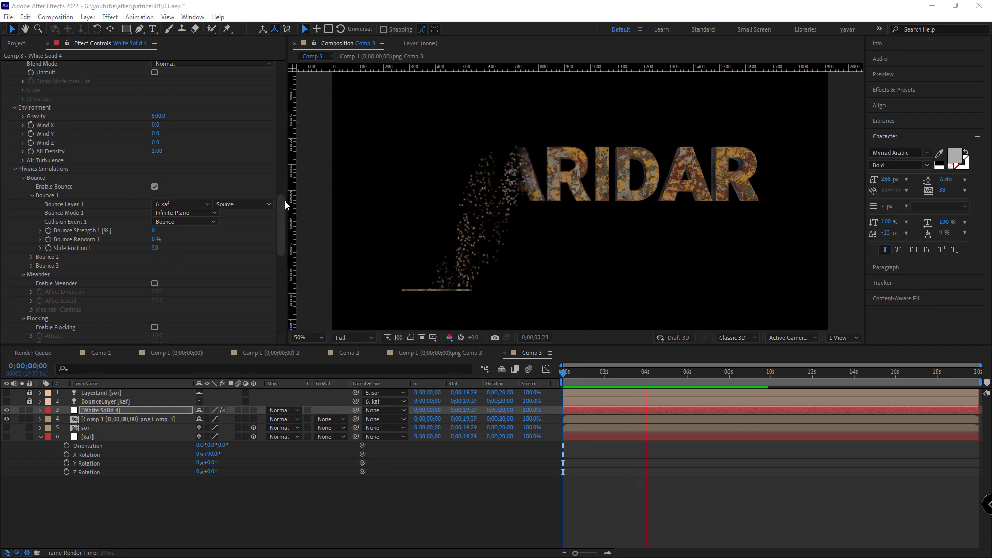
pyautogui.moveTo(284, 203); pyautogui.dragTo(280, 225)
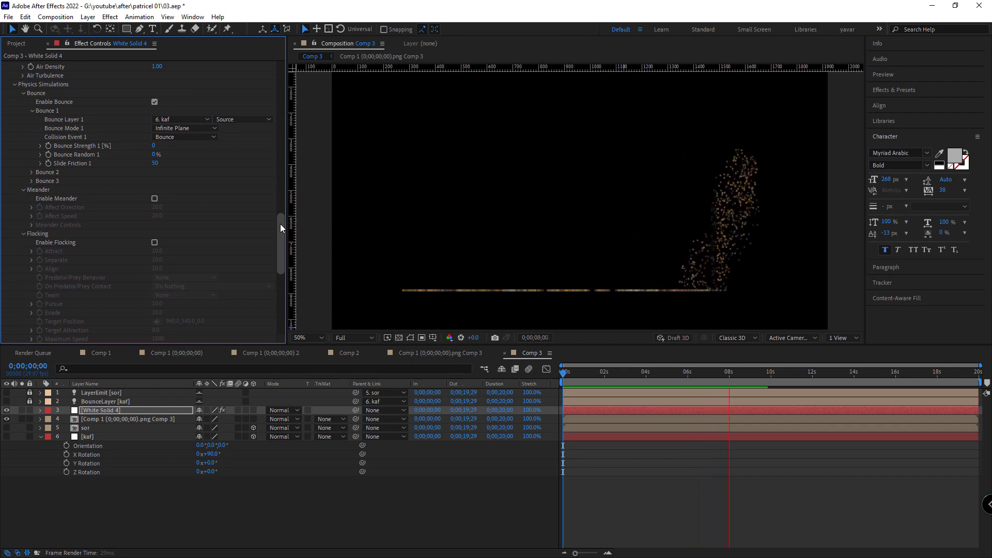
pyautogui.moveTo(281, 224); pyautogui.dragTo(280, 225)
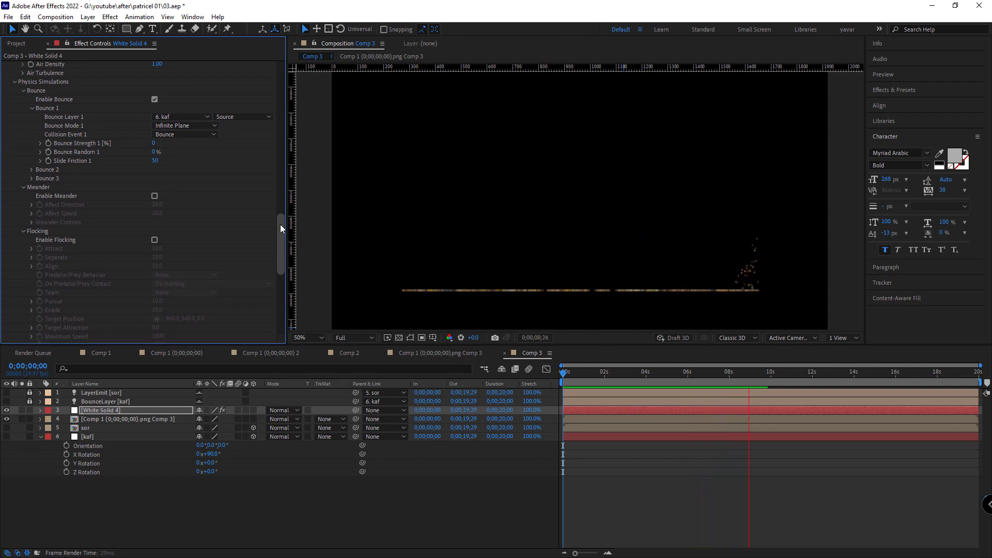
# - Enable Flocking and set Target Attraction to 5.0
pyautogui.click(155, 241)
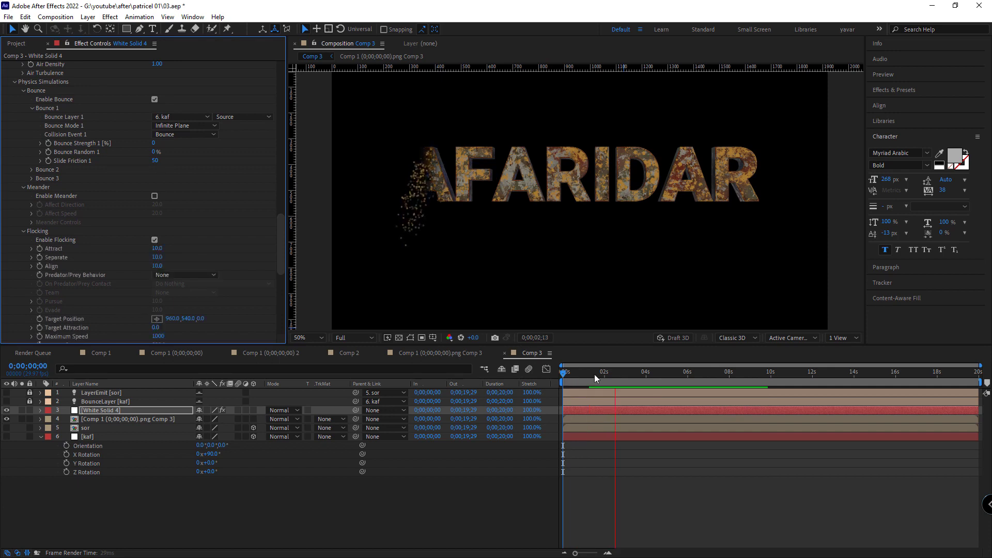
pyautogui.click(646, 374)
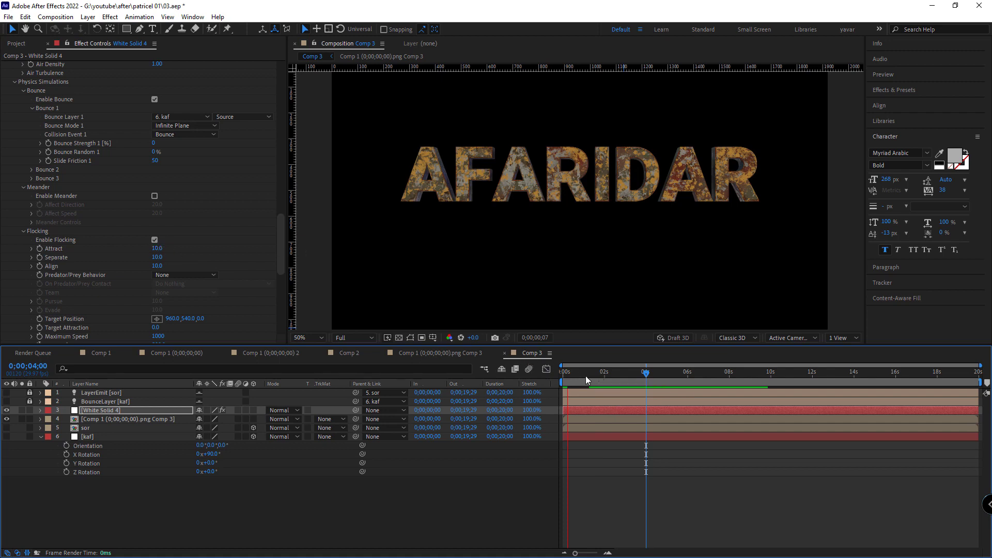
pyautogui.click(566, 382)
pyautogui.moveTo(281, 241)
pyautogui.mouseDown()
pyautogui.moveTo(279, 268)
pyautogui.moveTo(247, 260)
pyautogui.mouseUp()
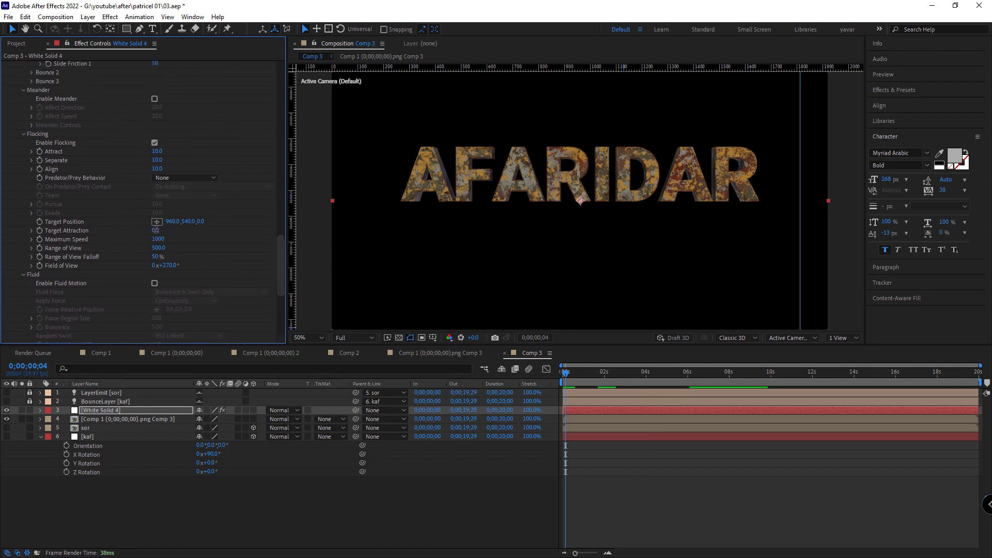
pyautogui.write('5')
pyautogui.press('Return')
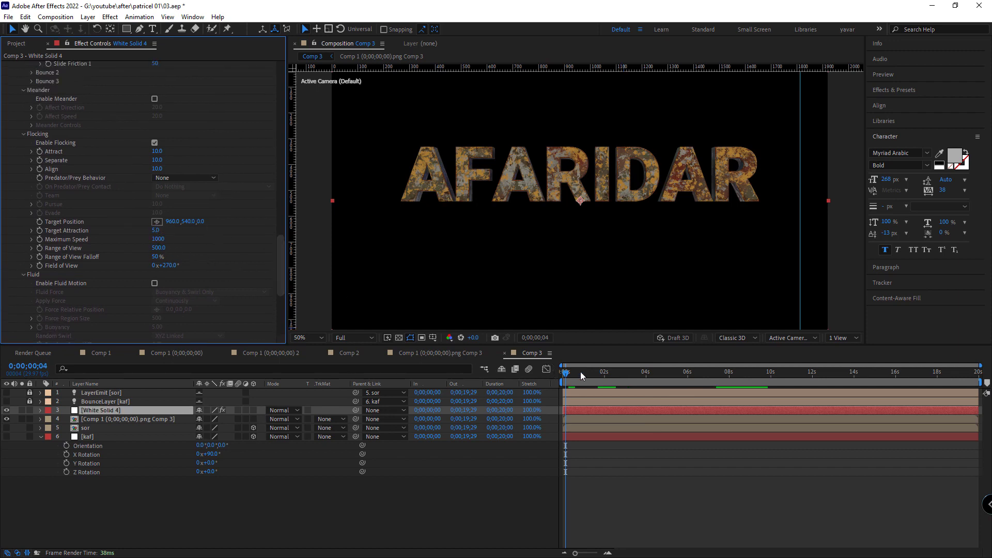
# - Preview the particle dissolve again from the start of the timeline
pyautogui.click(563, 372)
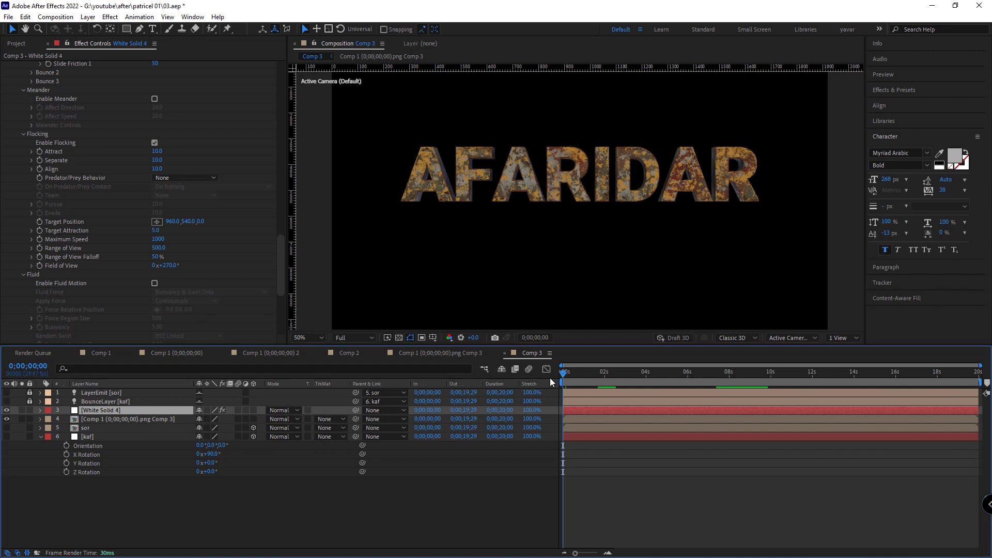
pyautogui.press('space')
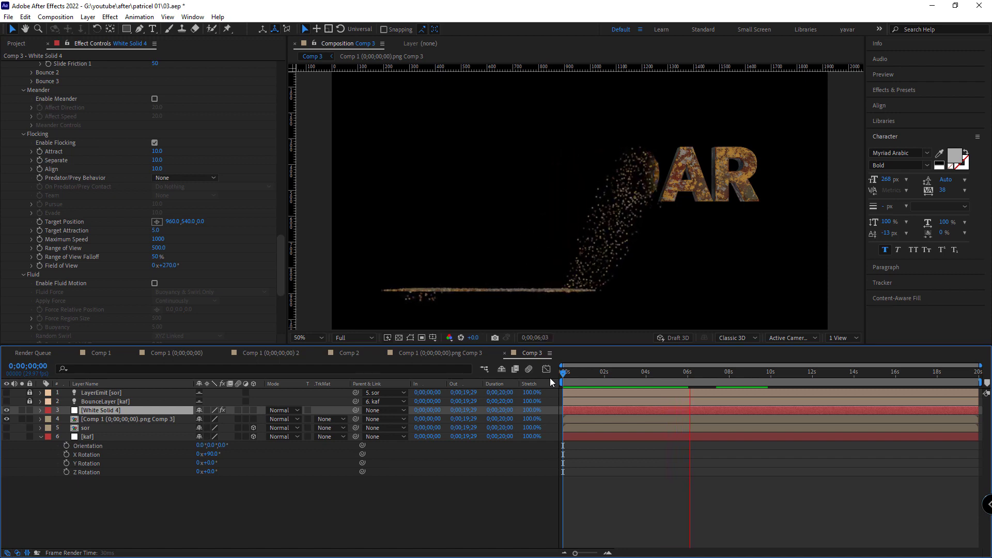
pyautogui.press('space')
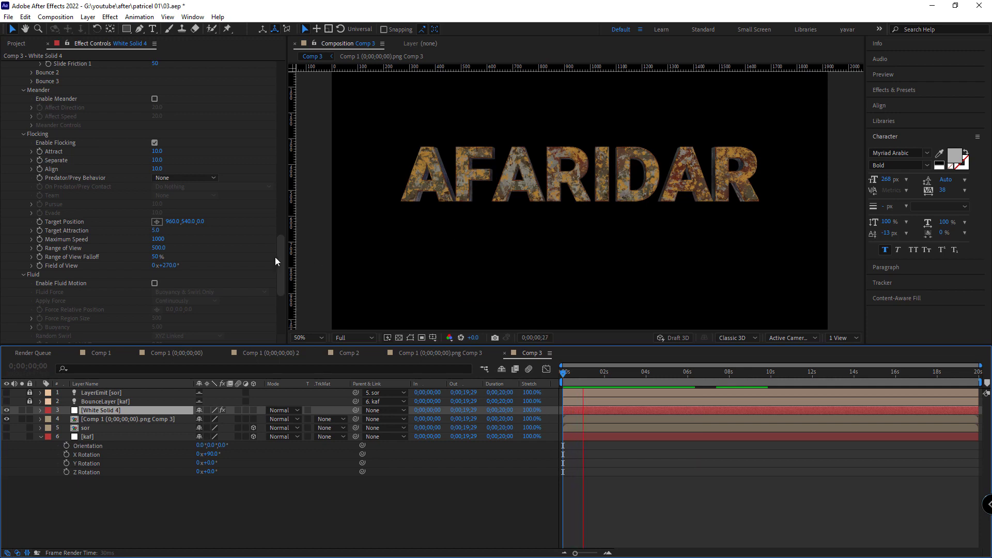
# - Keep Emitter Size Z at 20 and shrink Particle Size to 3, checking particles past 2 seconds
pyautogui.moveTo(280, 261); pyautogui.dragTo(284, 169)
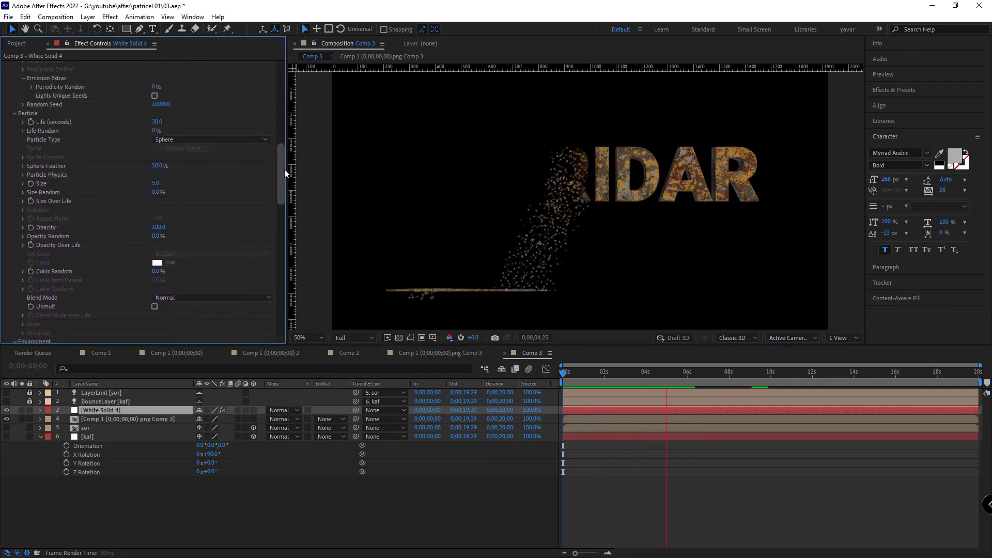
pyautogui.moveTo(284, 169); pyautogui.dragTo(284, 169)
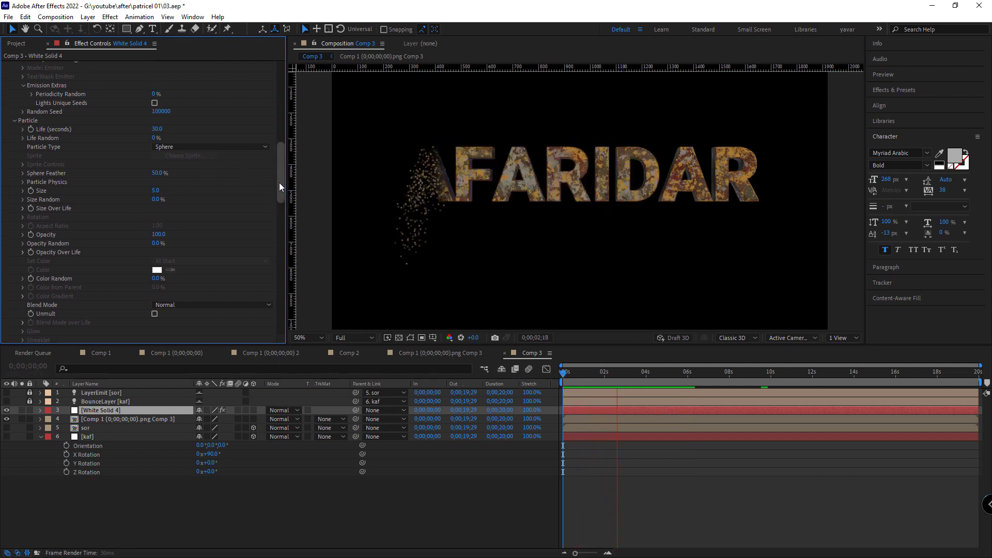
pyautogui.moveTo(282, 185); pyautogui.dragTo(284, 110)
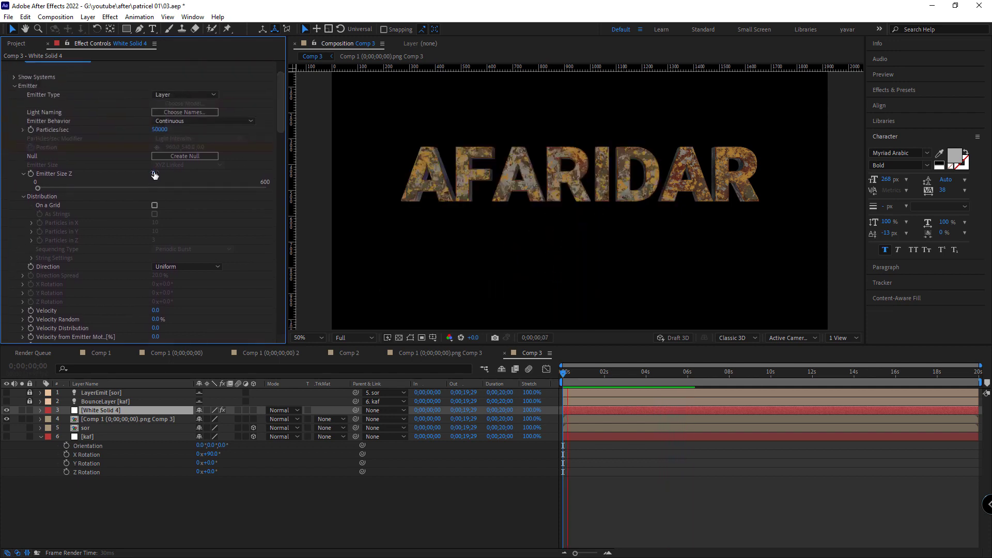
pyautogui.click(154, 175)
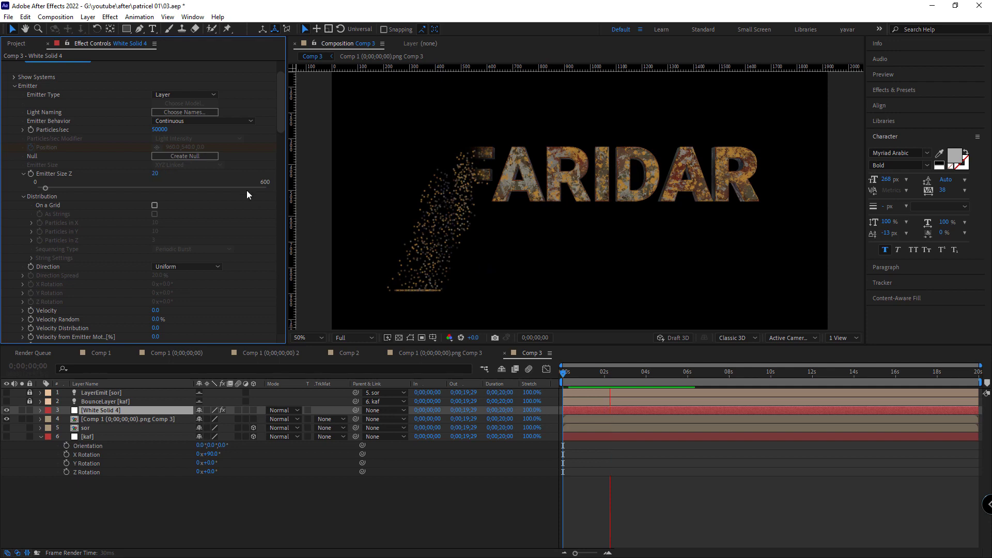
pyautogui.moveTo(279, 123); pyautogui.dragTo(283, 179)
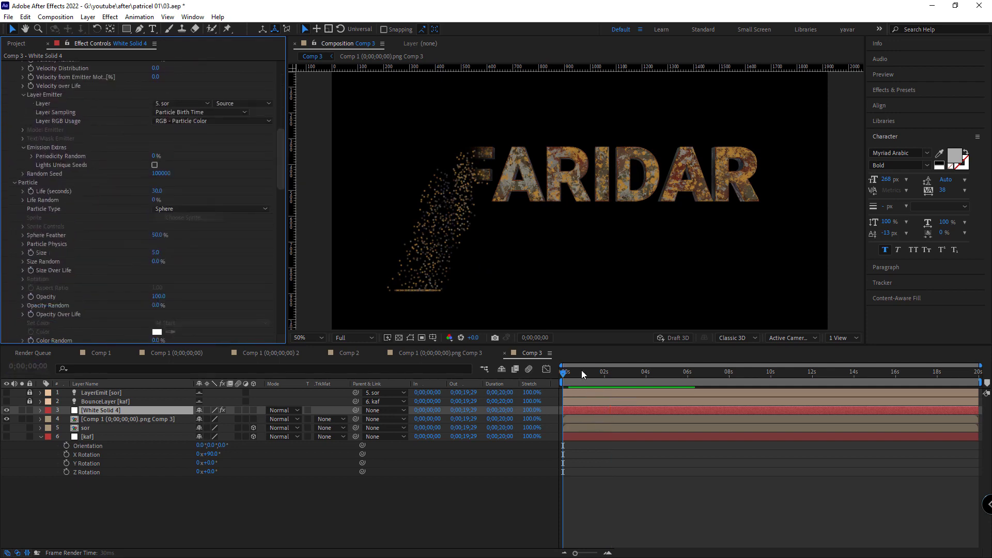
pyautogui.click(579, 377)
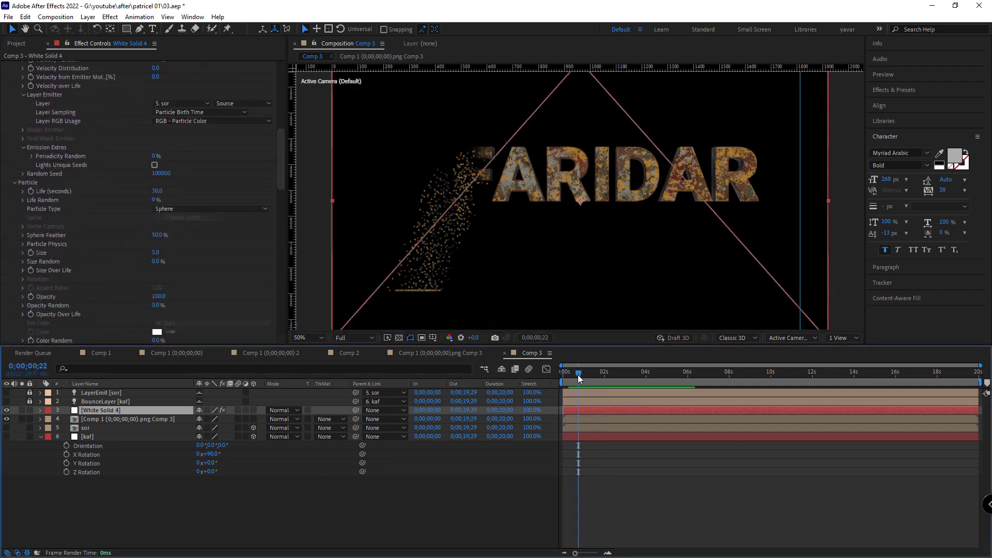
pyautogui.moveTo(279, 181); pyautogui.dragTo(280, 191)
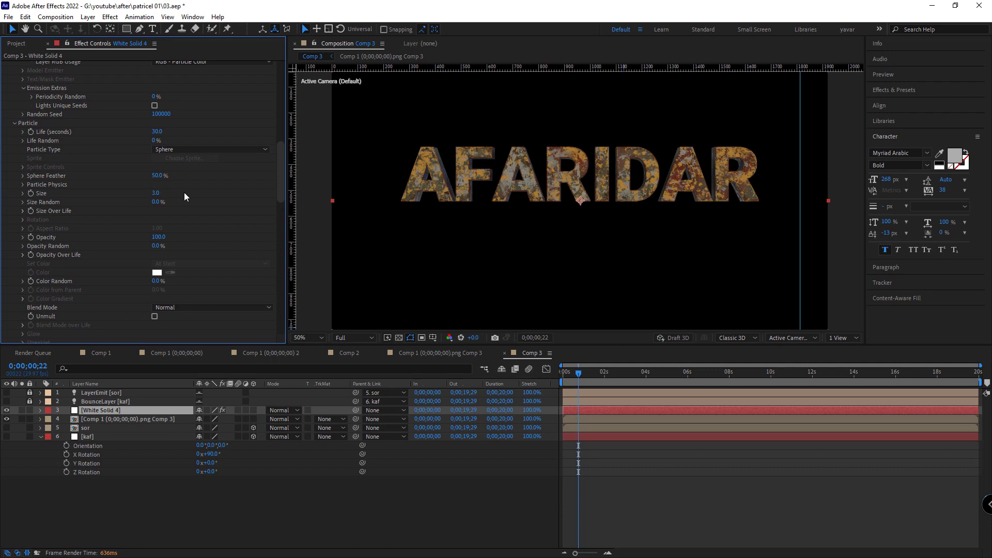
pyautogui.press('Return')
pyautogui.click(596, 377)
pyautogui.click(612, 379)
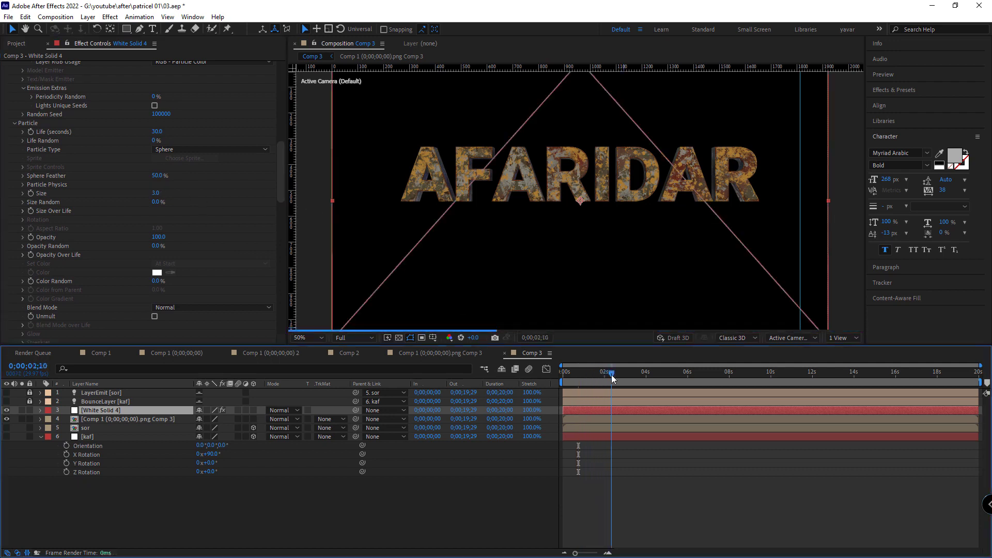
pyautogui.moveTo(612, 378); pyautogui.dragTo(615, 378)
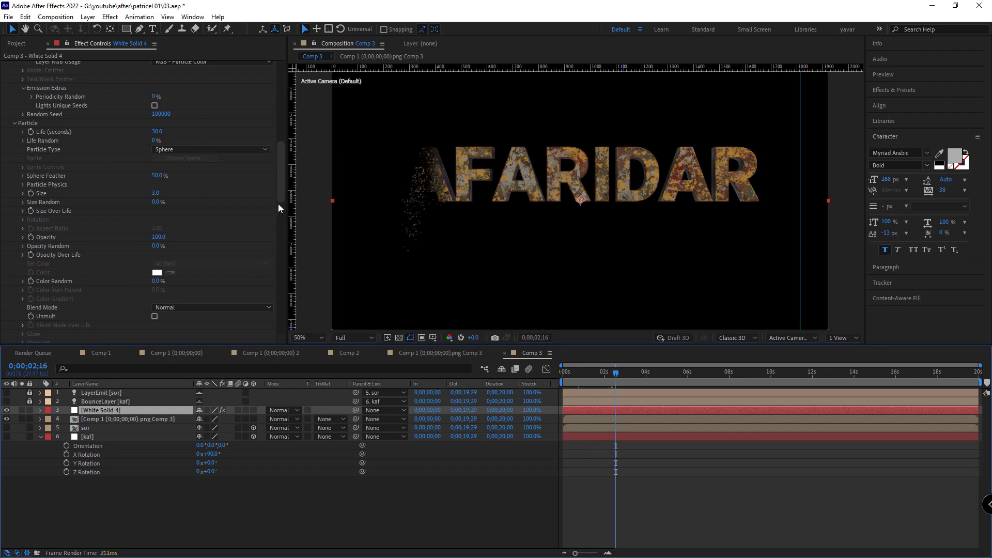
# - Raise Particles/sec to 1000000, accept the particle-count warning, and return to the comp start
pyautogui.moveTo(278, 204); pyautogui.dragTo(277, 119)
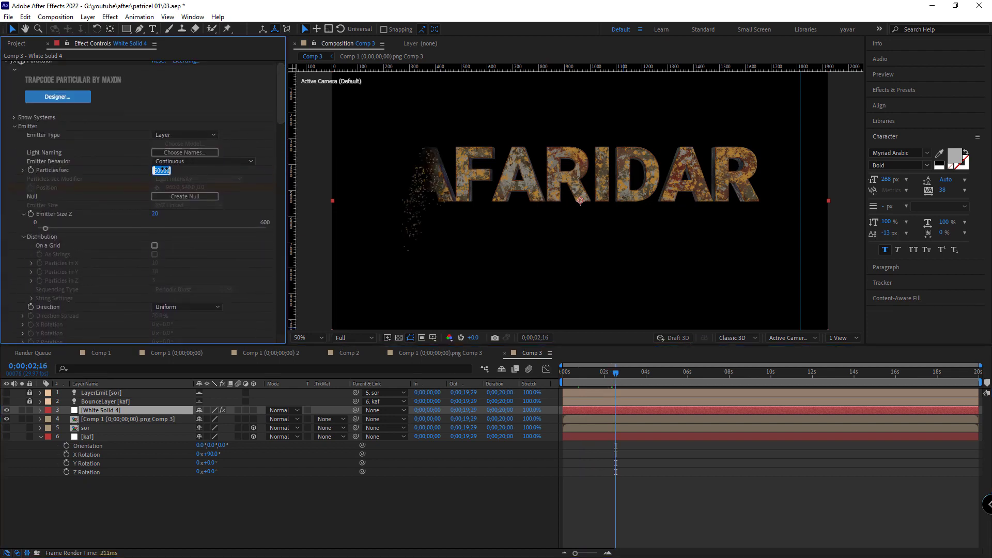
pyautogui.write('000')
pyautogui.press('Return')
pyautogui.click(588, 325)
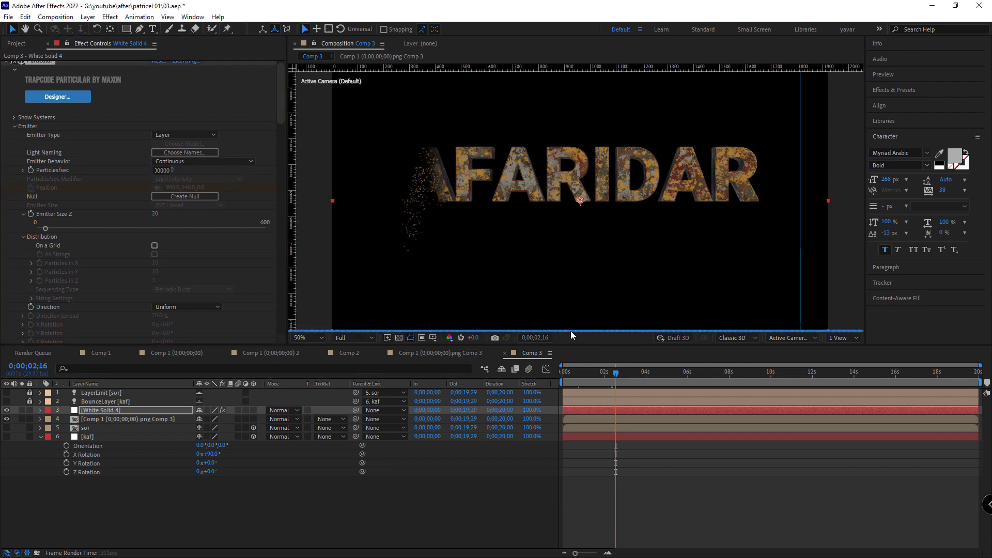
pyautogui.moveTo(581, 371); pyautogui.dragTo(553, 379)
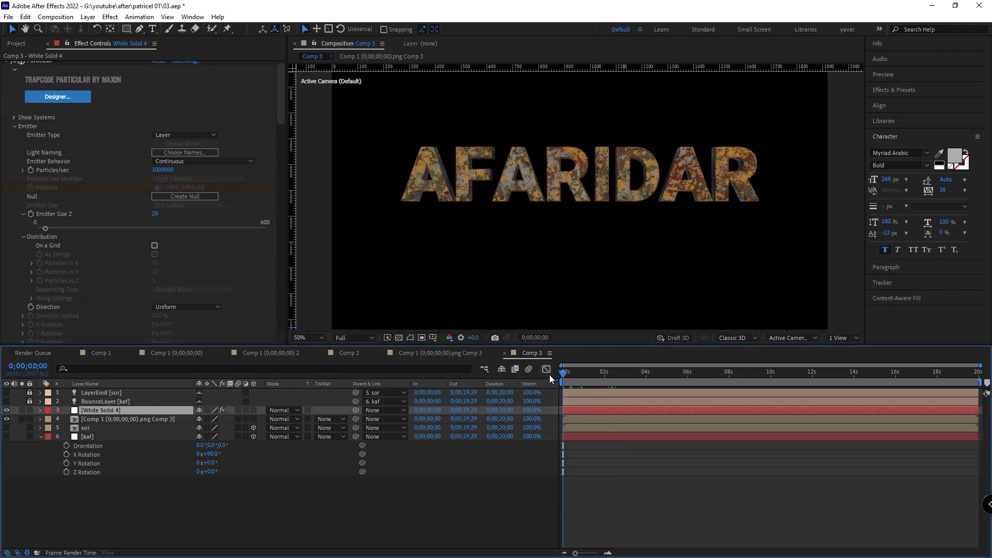
# - Preview the denser particles, then enable motion blur for the composition and the particle layer
pyautogui.press('space')
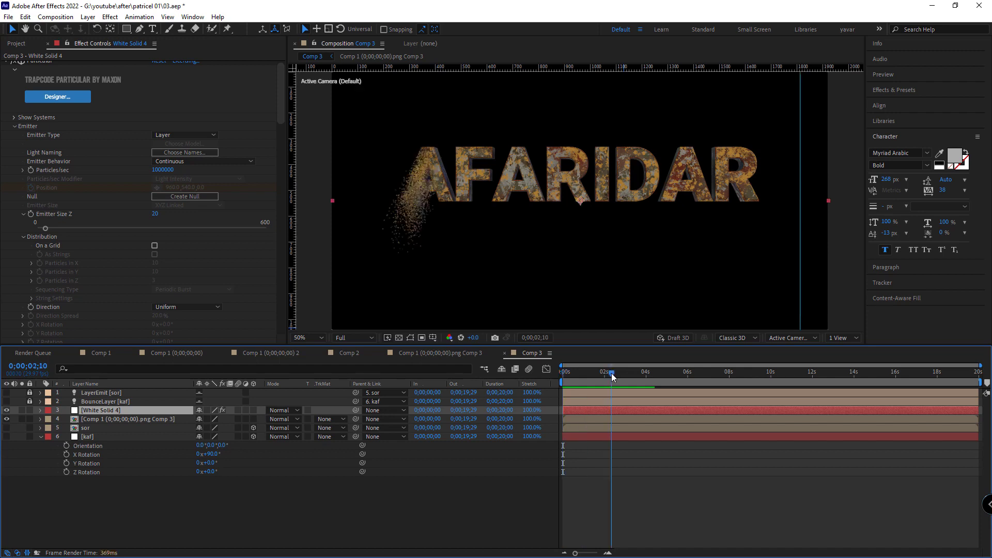
pyautogui.press('space')
pyautogui.click(529, 369)
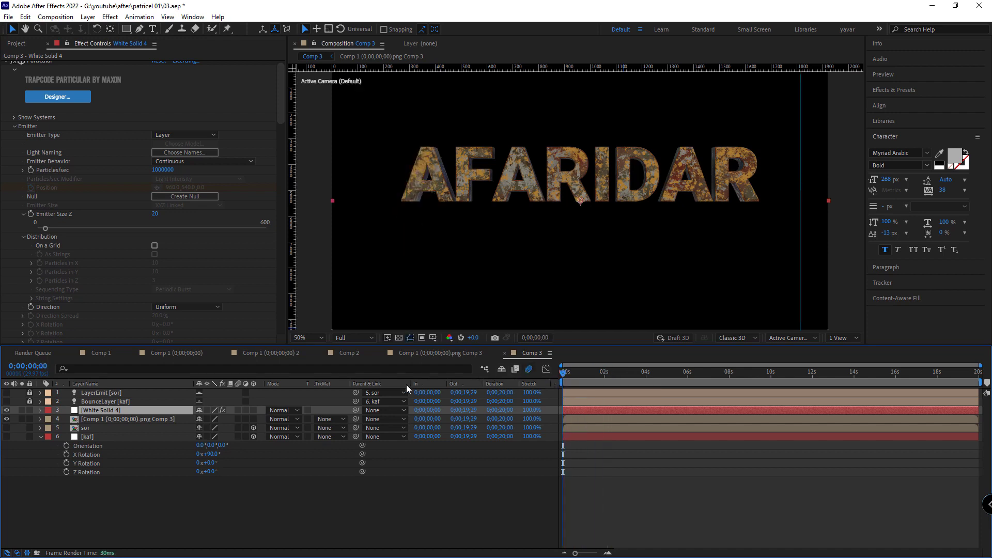
pyautogui.click(239, 410)
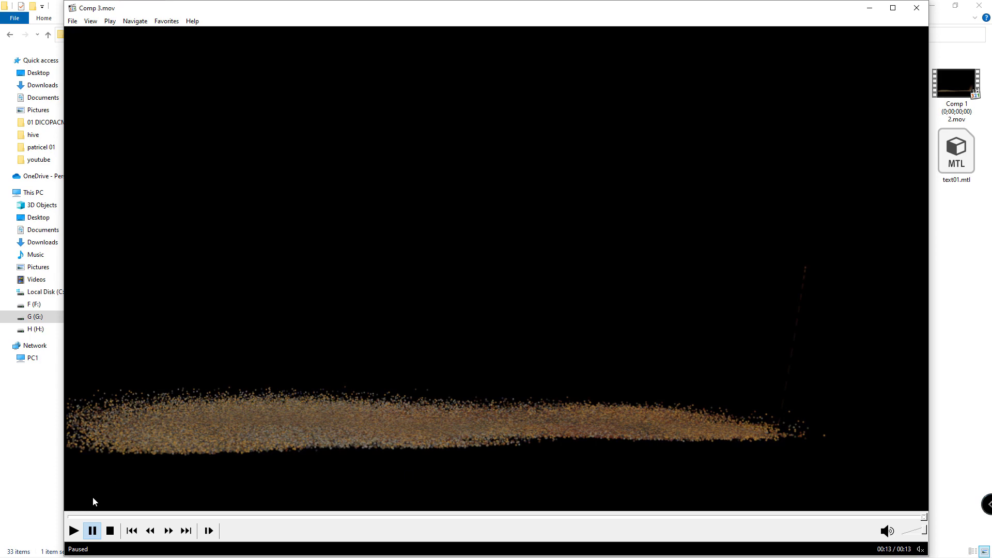
# - Replay Comp 3.mov from the beginning in Media Player Classic
pyautogui.click(74, 531)
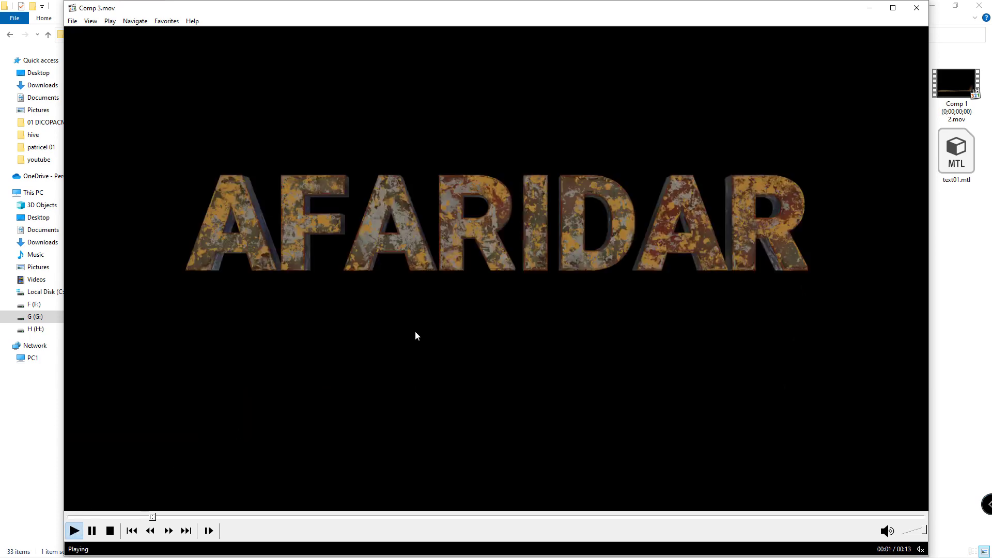